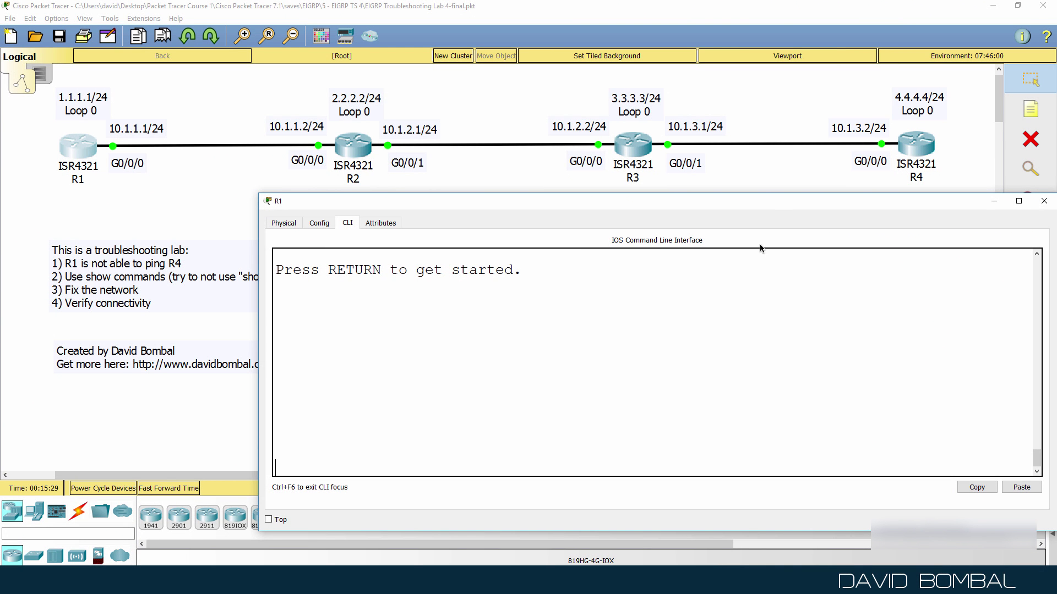
# Enter privileged mode on R1 and display its routing table with sh ip rou
pyautogui.press('Return')
pyautogui.write('en')
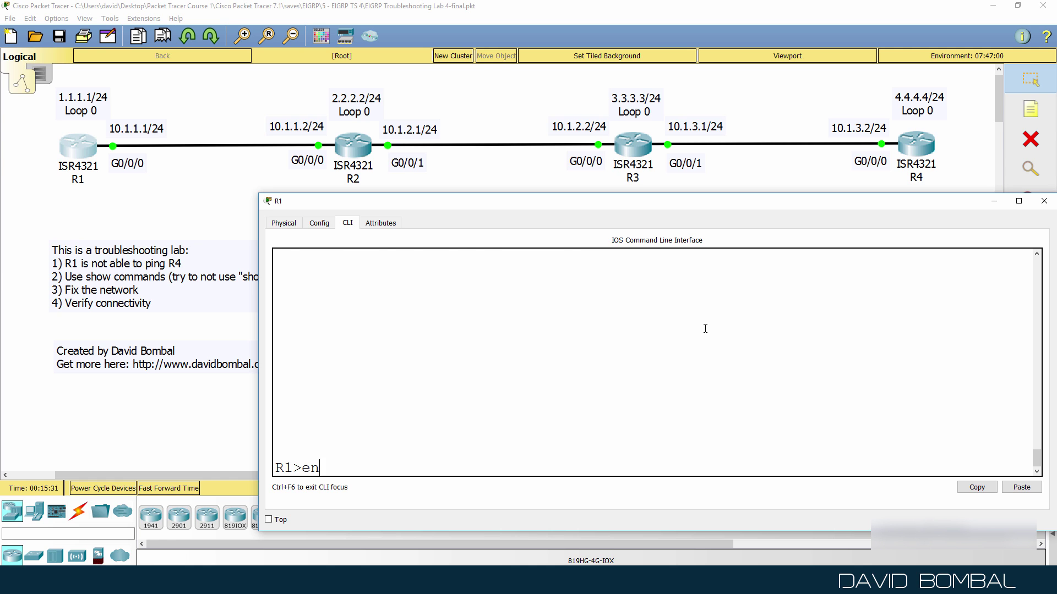
pyautogui.press('Return')
pyautogui.write('sh ip rou')
pyautogui.press('Return')
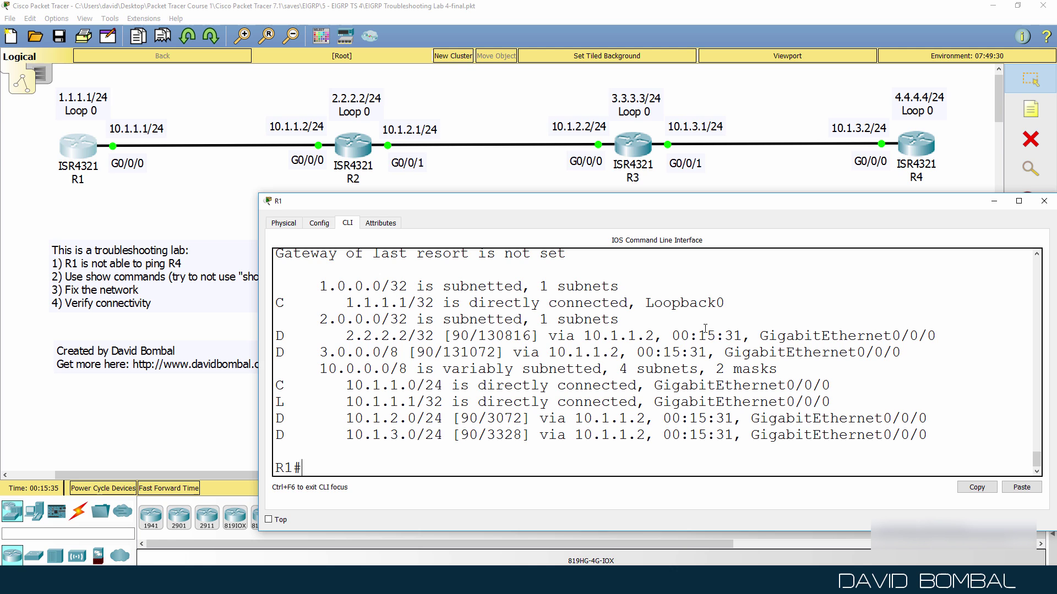
# Ping 2.2.2.2 from R1 and highlight its EIGRP-learned route line
pyautogui.write('ping 2.2.2.2')
pyautogui.press('Return')
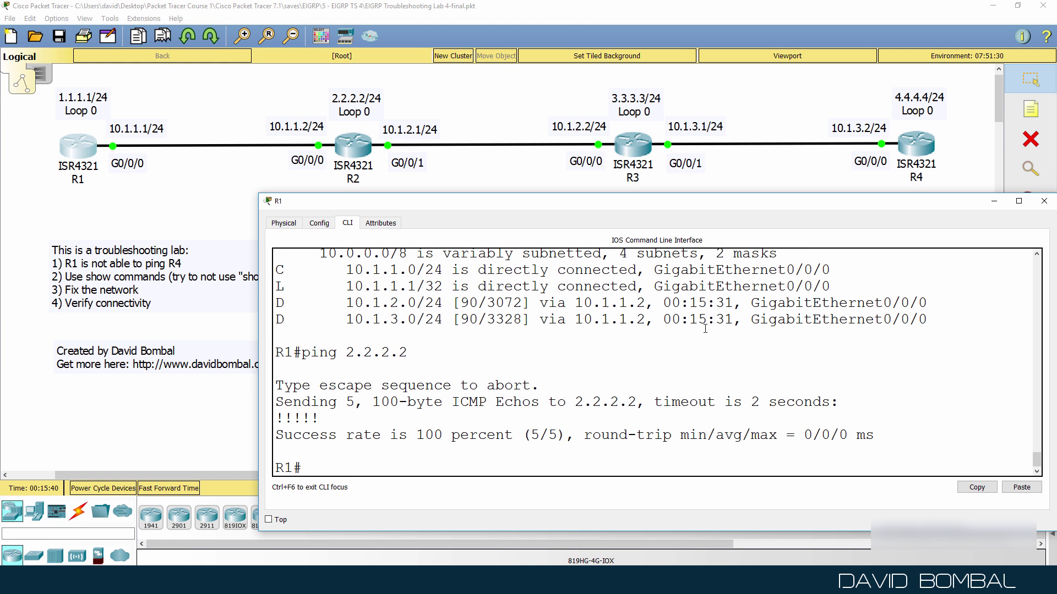
pyautogui.scroll(2, 530, 371)
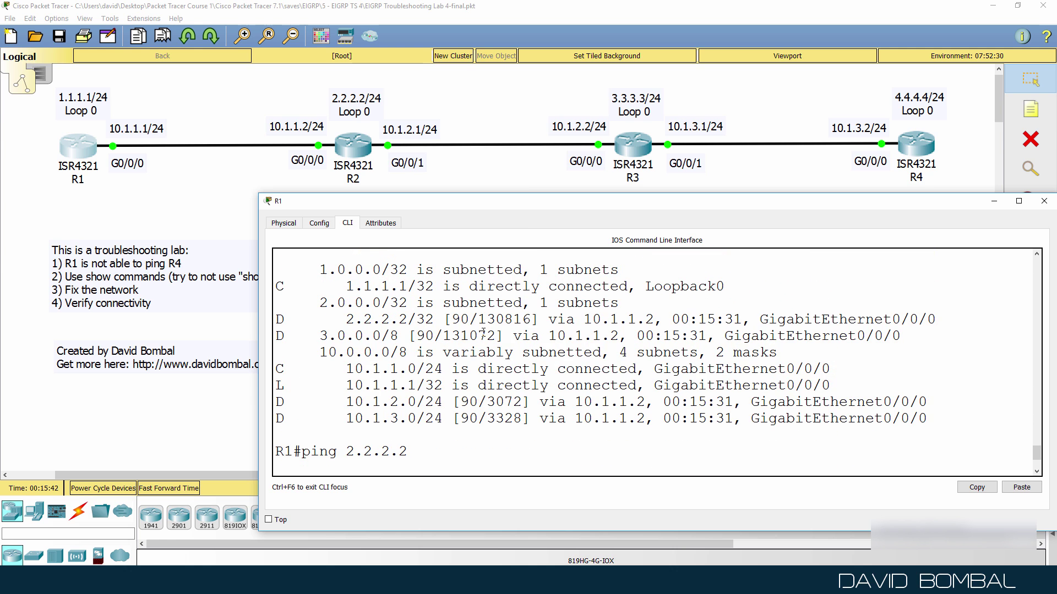
pyautogui.moveTo(702, 312); pyautogui.dragTo(226, 313)
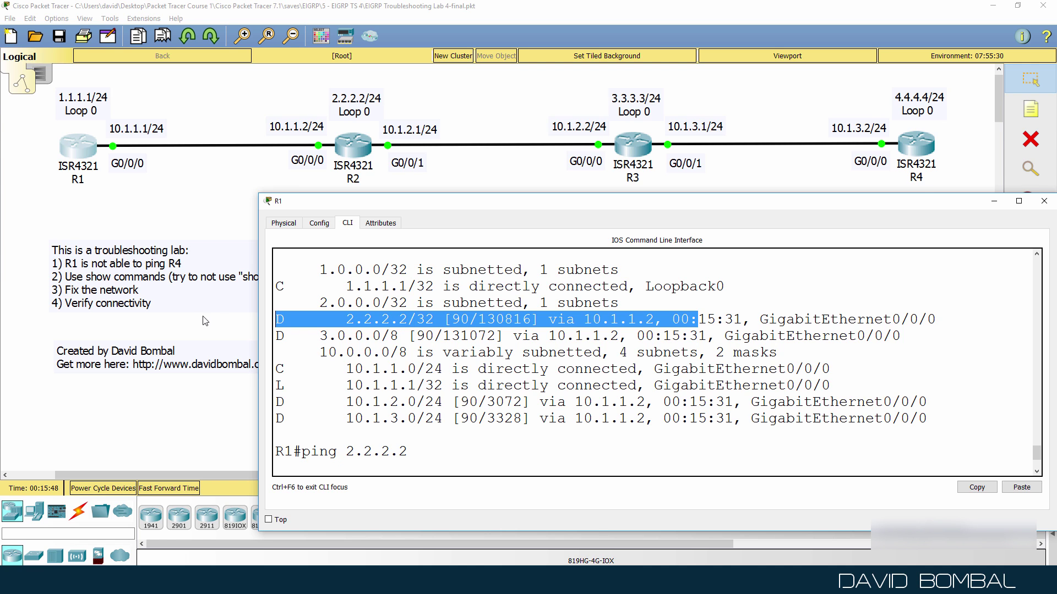
# Ping 3.3.3.3 from R1, correcting a mistyped digit in the address
pyautogui.moveTo(275, 324); pyautogui.dragTo(280, 317)
pyautogui.press('Return')
pyautogui.press('Return')
pyautogui.write('ping 3.3.3.3')
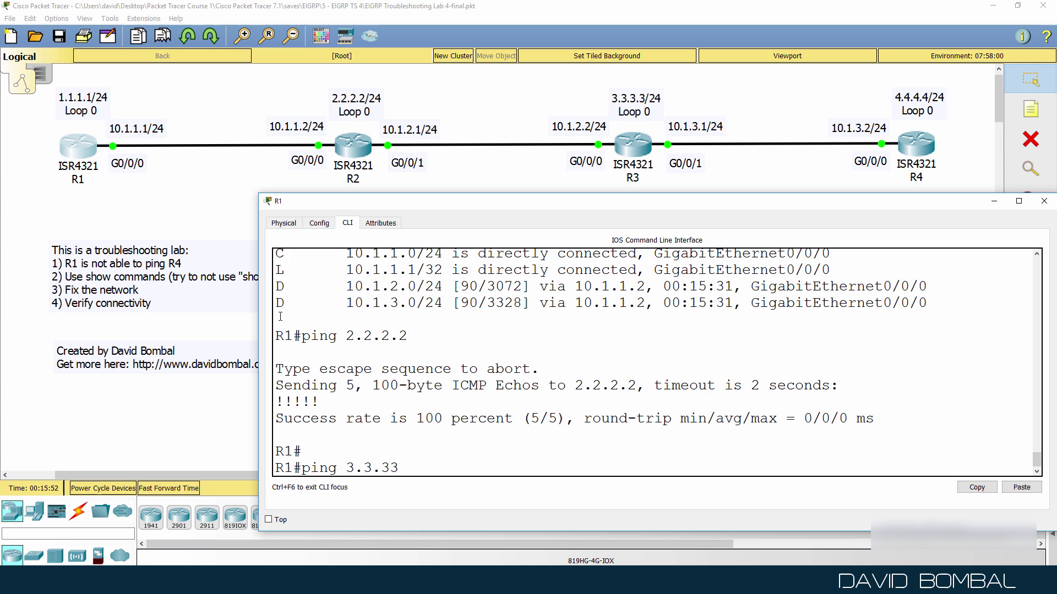
pyautogui.press('BackSpace')
pyautogui.write('.3')
pyautogui.press('Return')
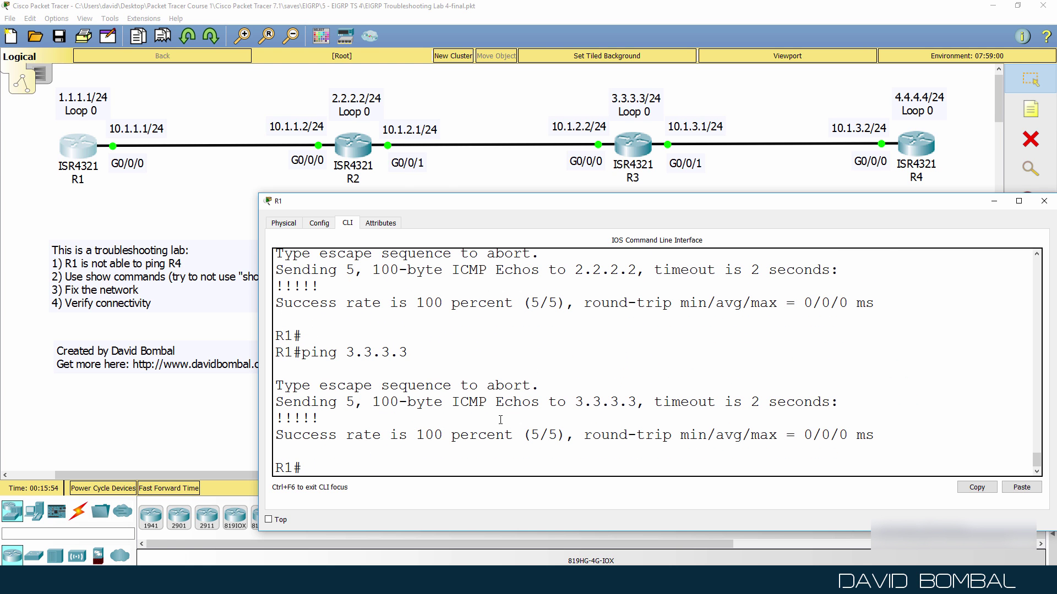
# Highlight R1's routes to 3.0.0.0/8, 10.1.2.0/24 and 10.1.3.0/24
pyautogui.scroll(5, 500, 418)
pyautogui.moveTo(276, 336); pyautogui.dragTo(914, 335)
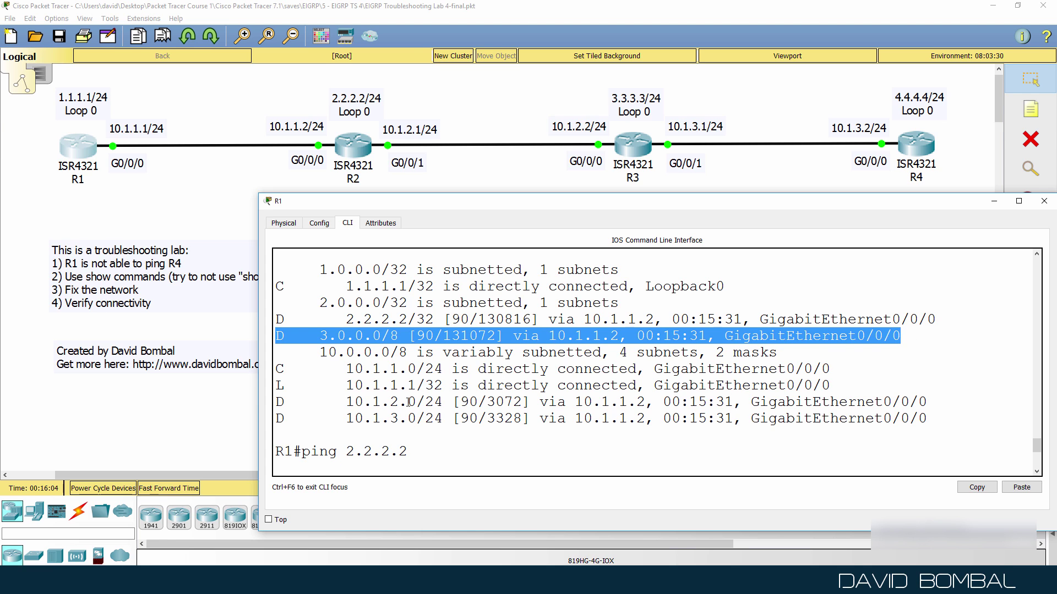
pyautogui.moveTo(274, 402); pyautogui.dragTo(557, 402)
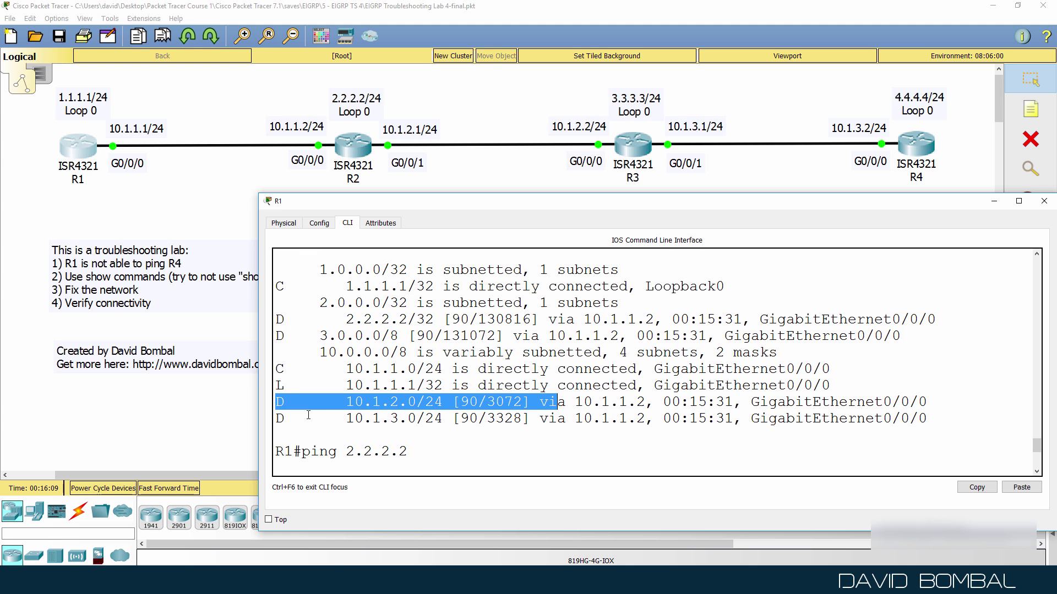
pyautogui.moveTo(283, 419); pyautogui.dragTo(469, 419)
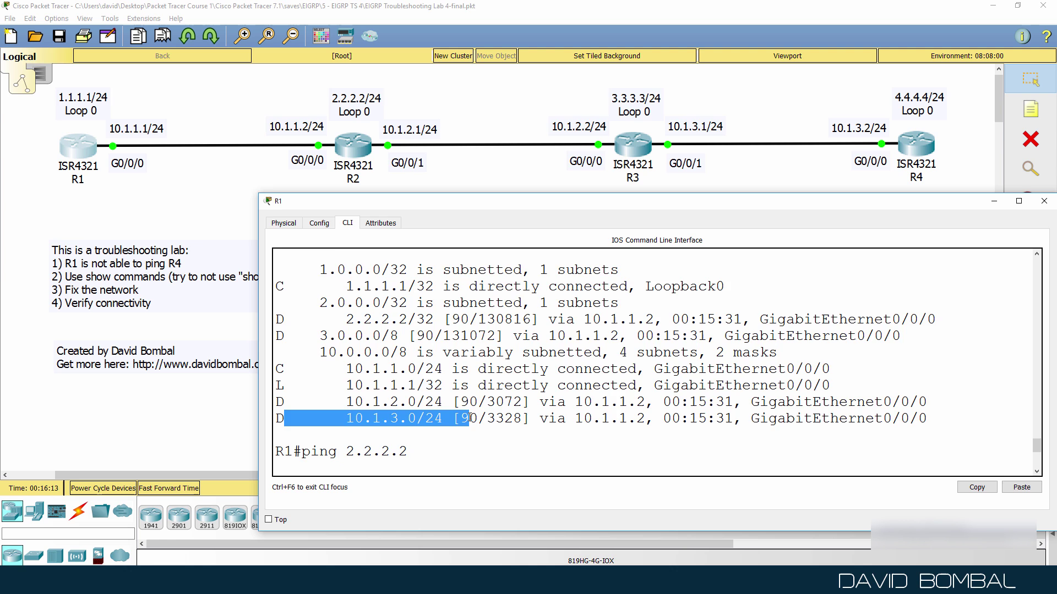
# Ping 10.1.3.1 and then 10.1.3.2 from R1
pyautogui.press('Return')
pyautogui.write('ping 10')
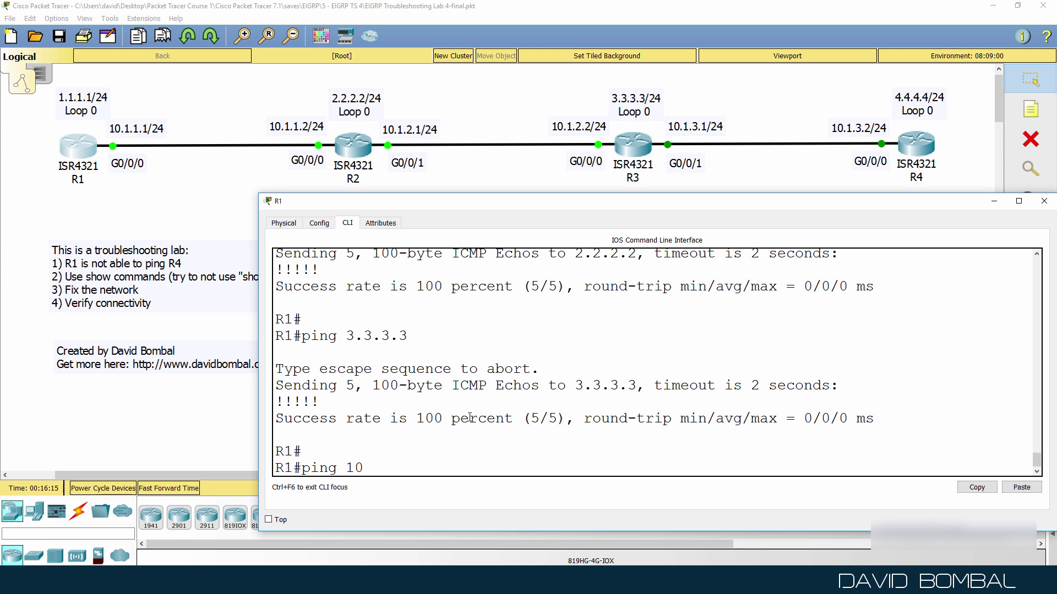
pyautogui.write('.1.3.1')
pyautogui.press('Return')
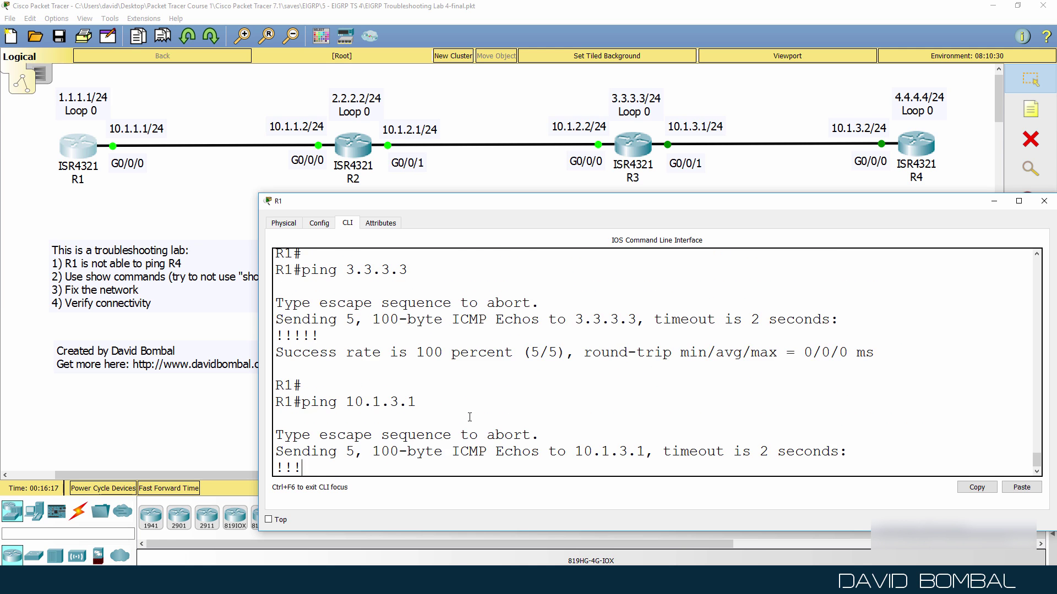
pyautogui.press('Up')
pyautogui.press('BackSpace')
pyautogui.write('2')
pyautogui.press('Return')
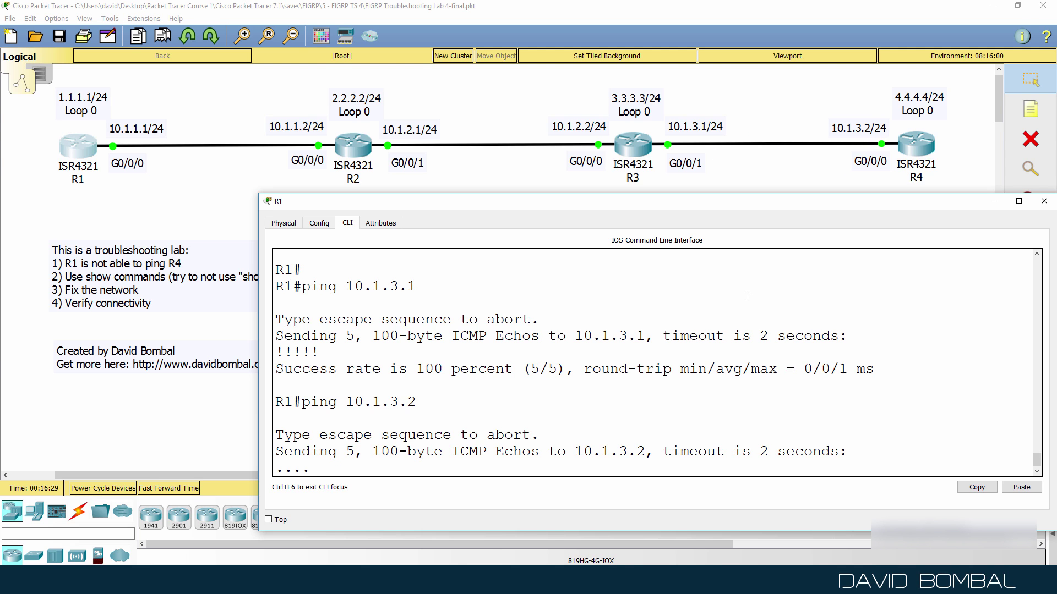
# Traceroute from R1 to 10.1.3.2, which stalls after 10.1.2.2, then widen R3's window
pyautogui.write('tr')
pyautogui.press('Tab')
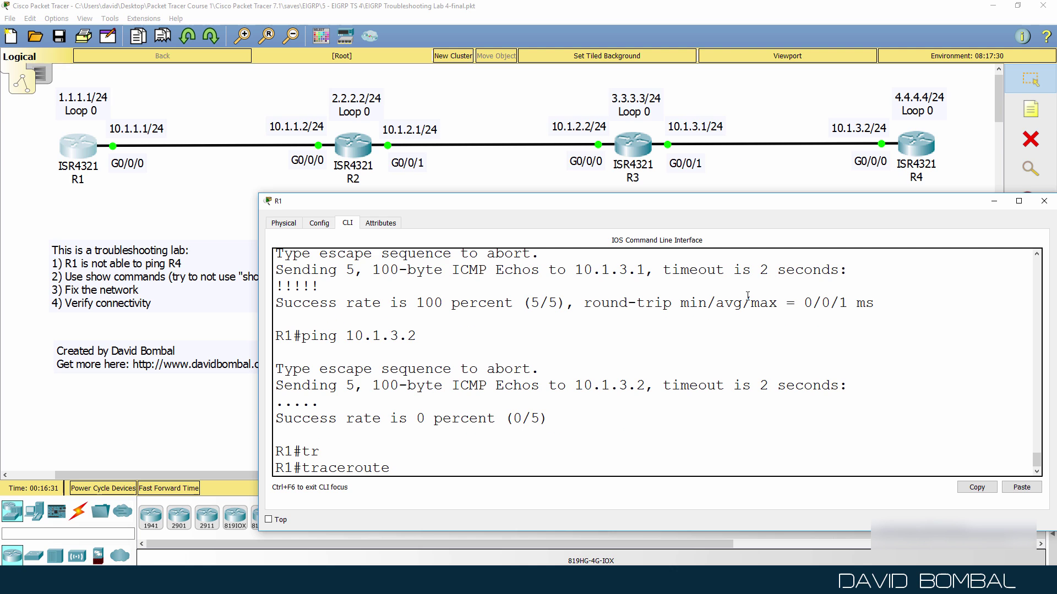
pyautogui.write('10.1.3.2')
pyautogui.press('Return')
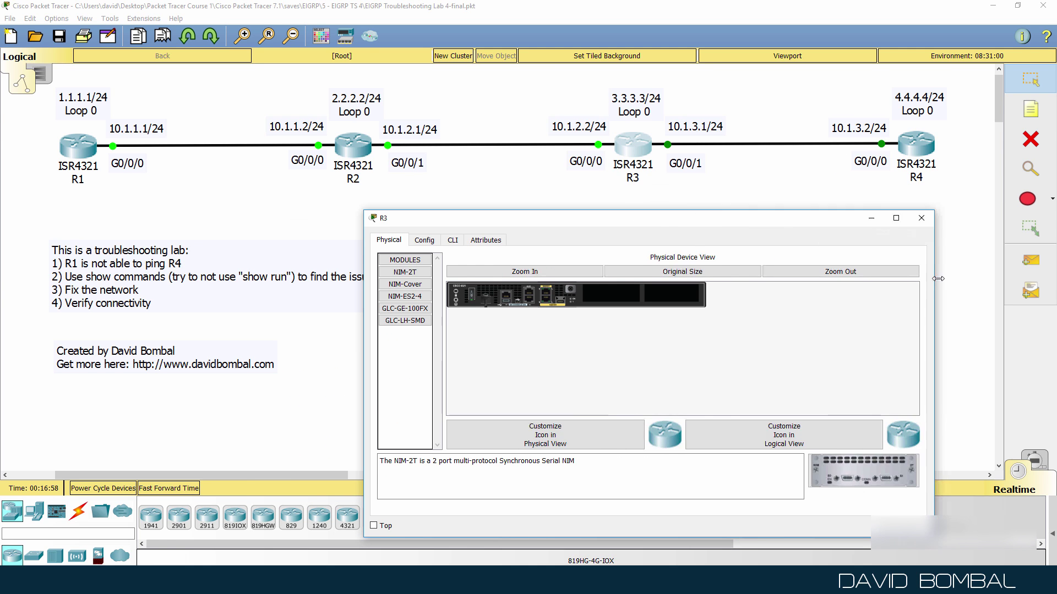
pyautogui.moveTo(979, 277); pyautogui.dragTo(1043, 277)
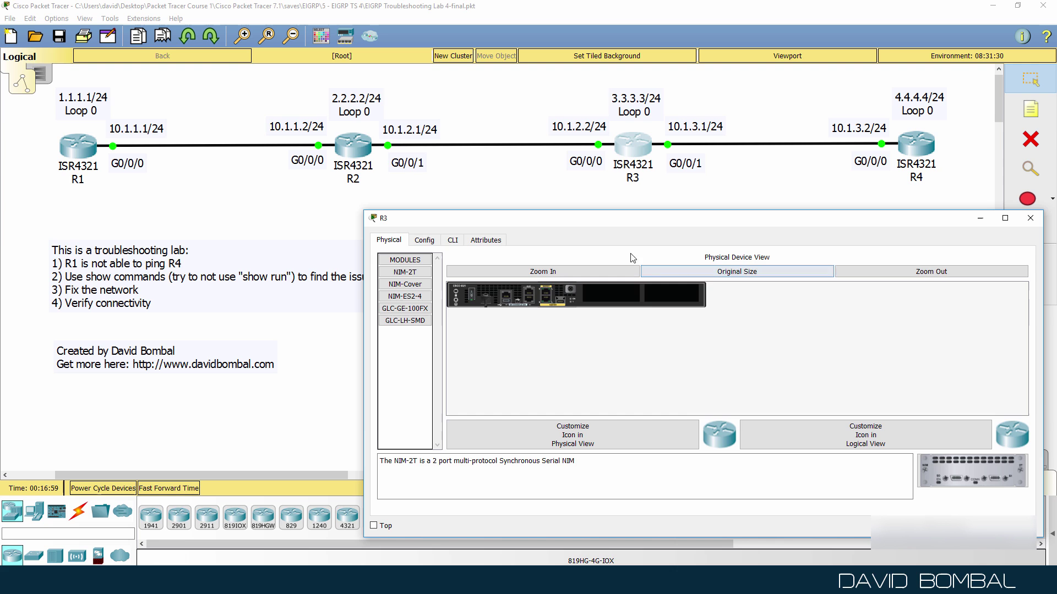
# Show R3's CLI enlarged and highlight the retry-limit neighbor-down and new-adjacency messages
pyautogui.click(453, 240)
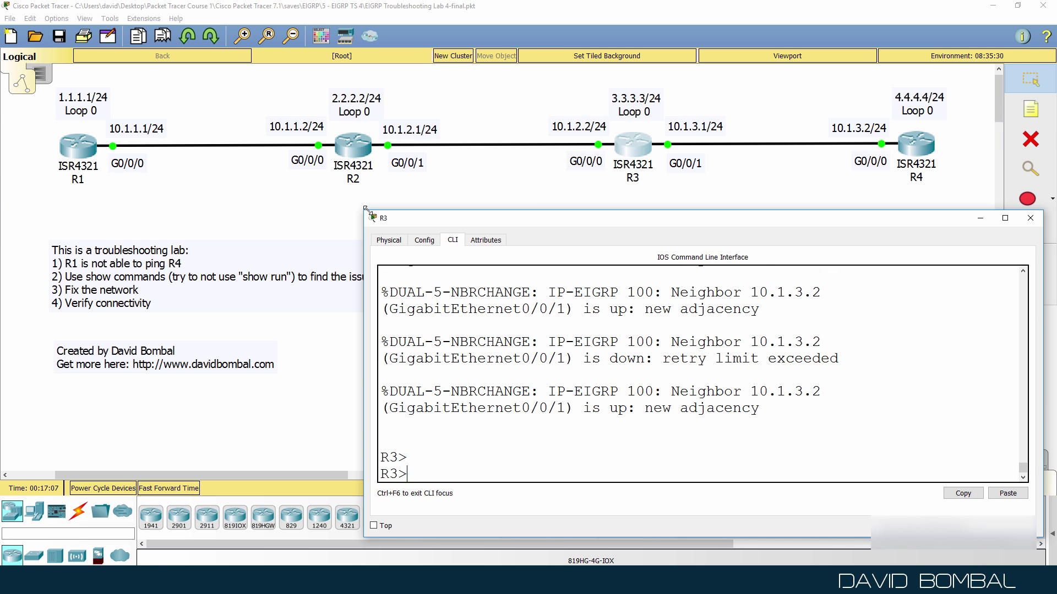
pyautogui.moveTo(365, 209); pyautogui.dragTo(264, 193)
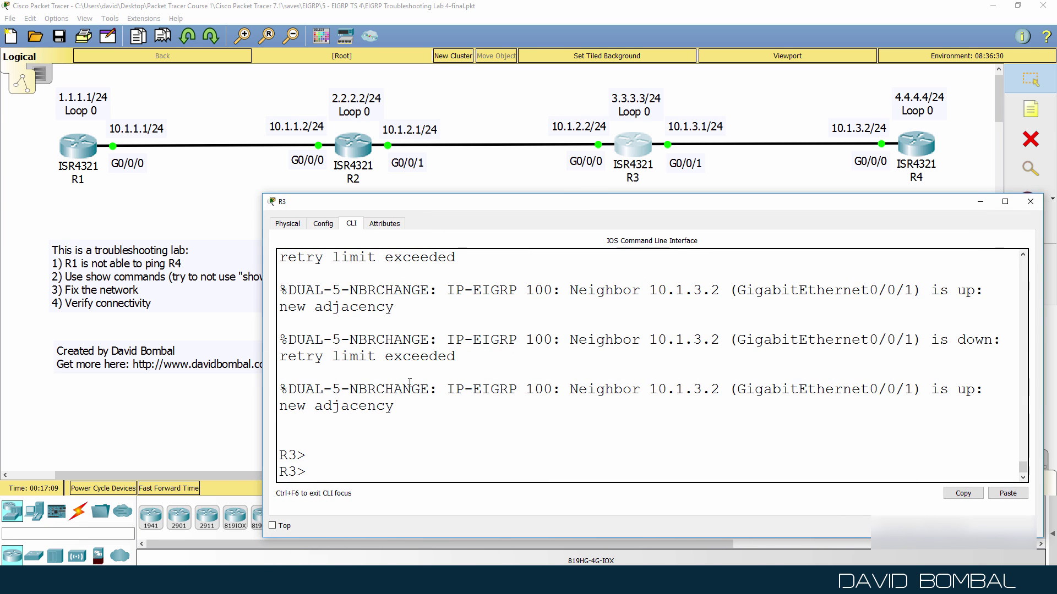
pyautogui.moveTo(457, 358); pyautogui.dragTo(293, 329)
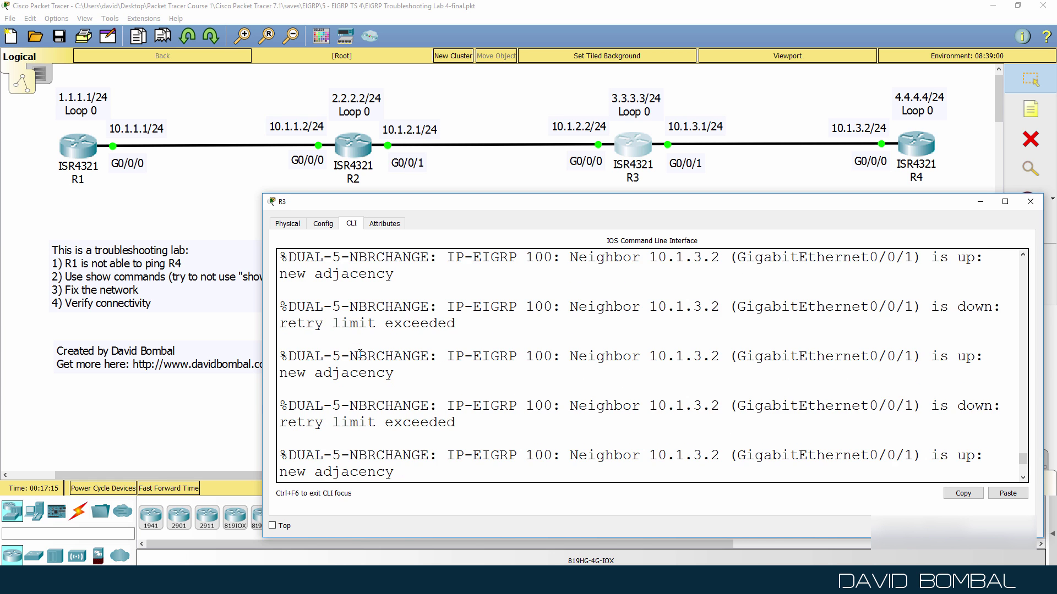
pyautogui.press('Return')
pyautogui.press('Return')
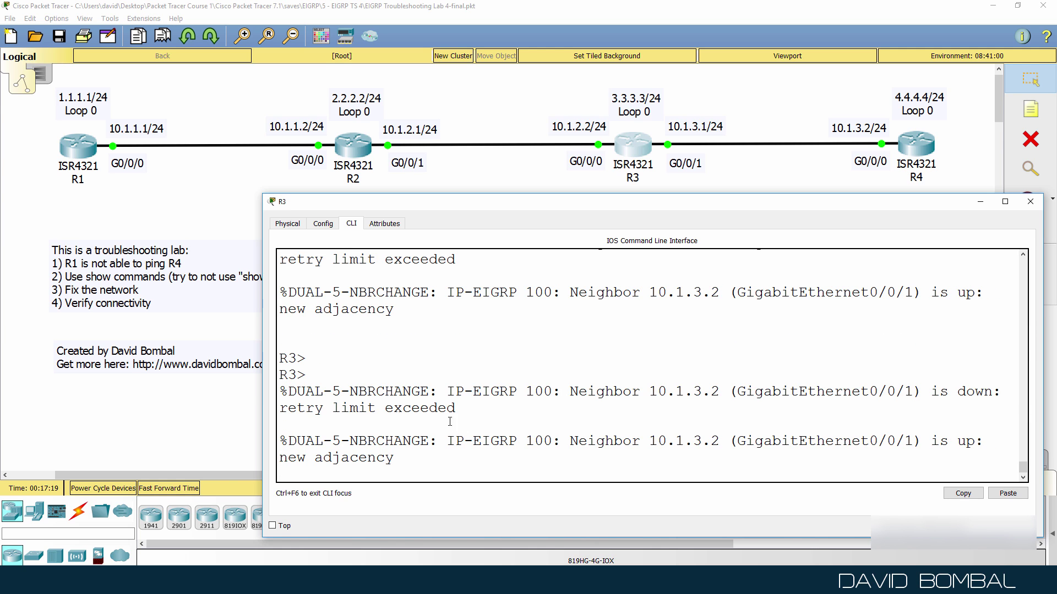
pyautogui.moveTo(469, 410); pyautogui.dragTo(210, 378)
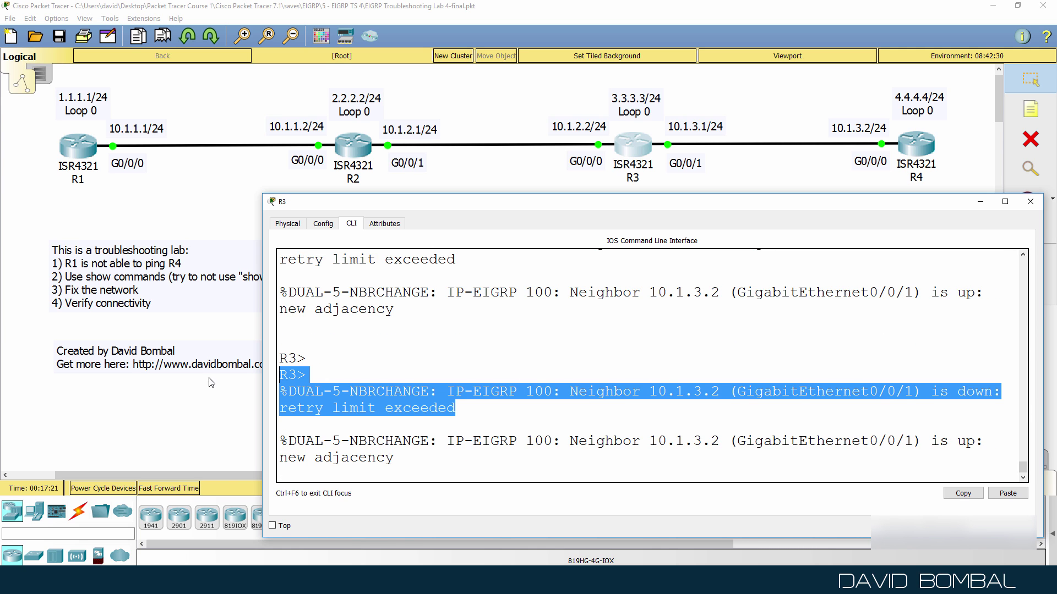
pyautogui.moveTo(421, 466); pyautogui.dragTo(282, 431)
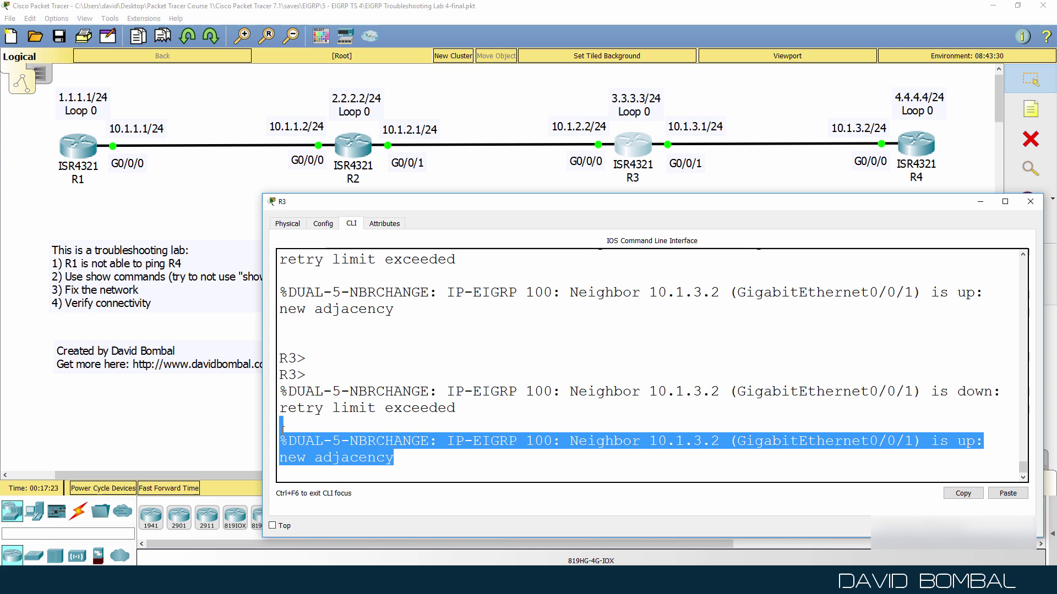
# Enter privileged mode on R3 with en
pyautogui.press('Return')
pyautogui.press('Return')
pyautogui.press('Return')
pyautogui.write('en')
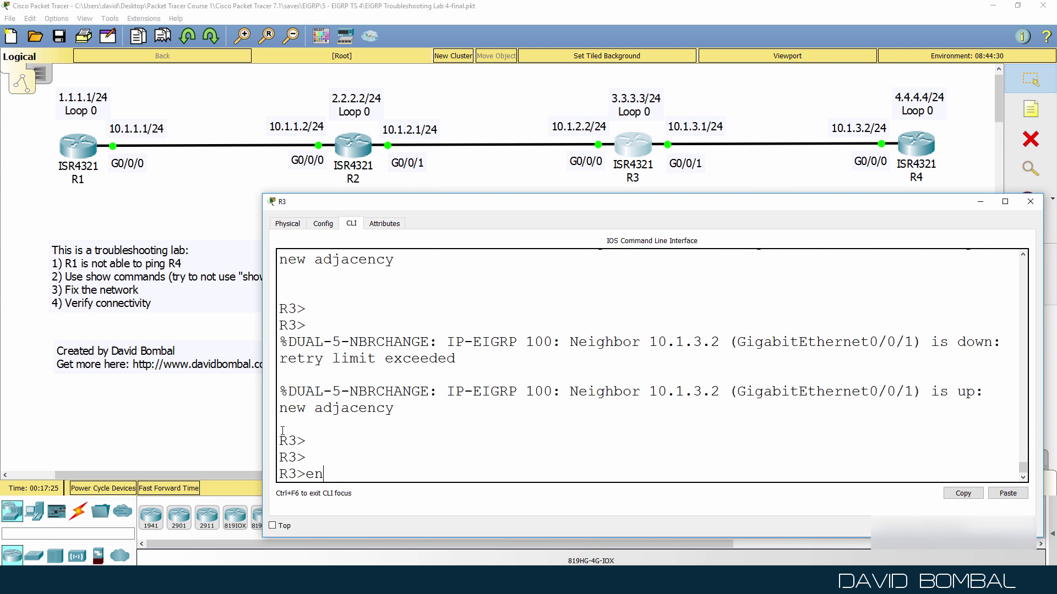
pyautogui.press('Return')
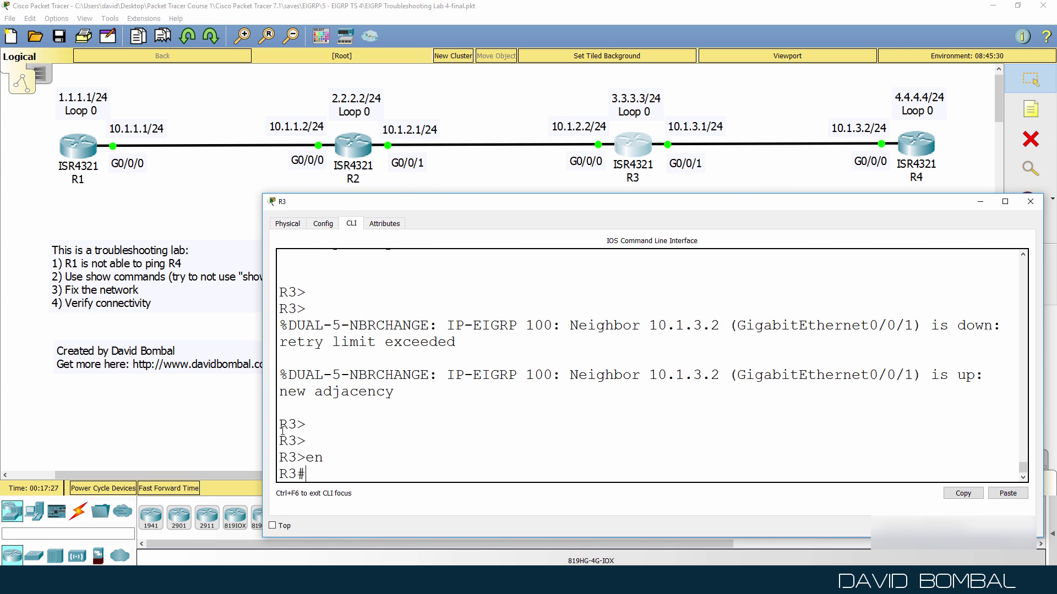
# Run show ip eigrp neighbors on R3 and highlight the 10.1.3.2 neighbor row
pyautogui.write('sh ip ei')
pyautogui.press('Tab')
pyautogui.write('nei')
pyautogui.press('Tab')
pyautogui.press('Return')
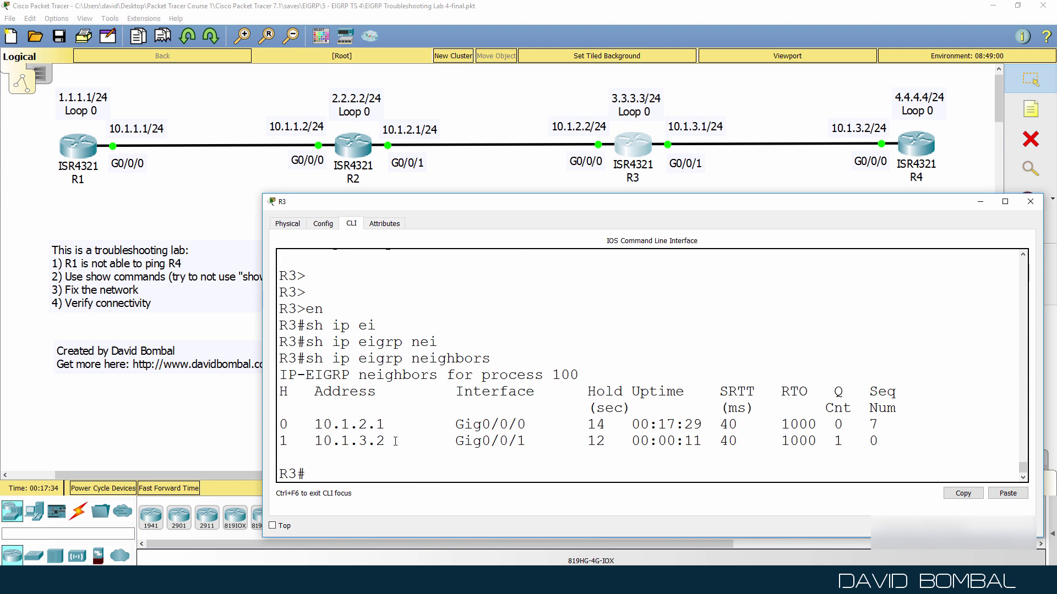
pyautogui.moveTo(395, 441); pyautogui.dragTo(313, 441)
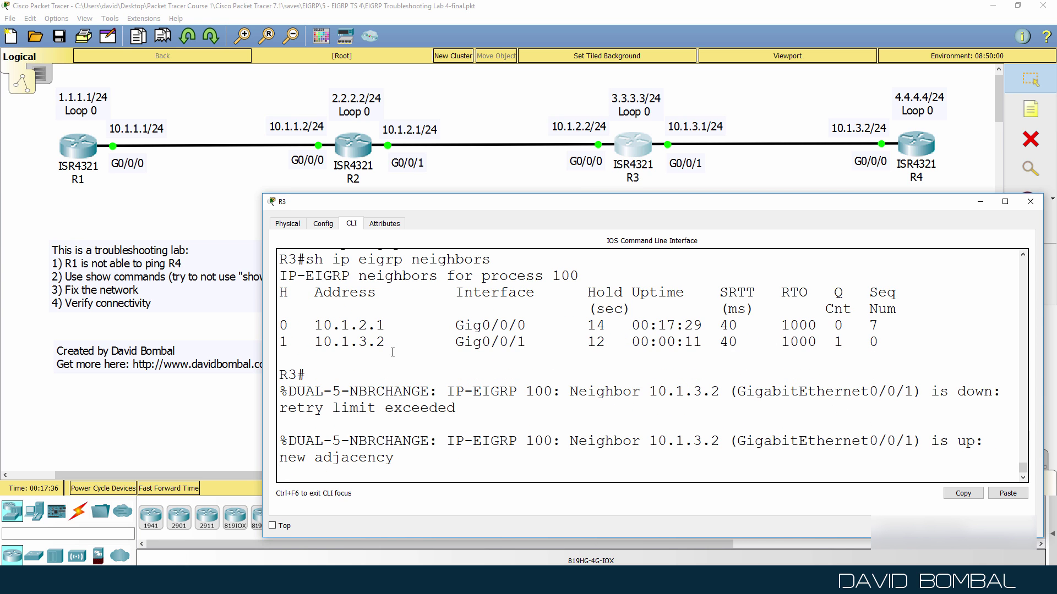
pyautogui.moveTo(392, 353); pyautogui.dragTo(295, 344)
# Rerun the neighbor check and highlight 10.1.3.2's down and up log messages
pyautogui.press('Up')
pyautogui.press('Return')
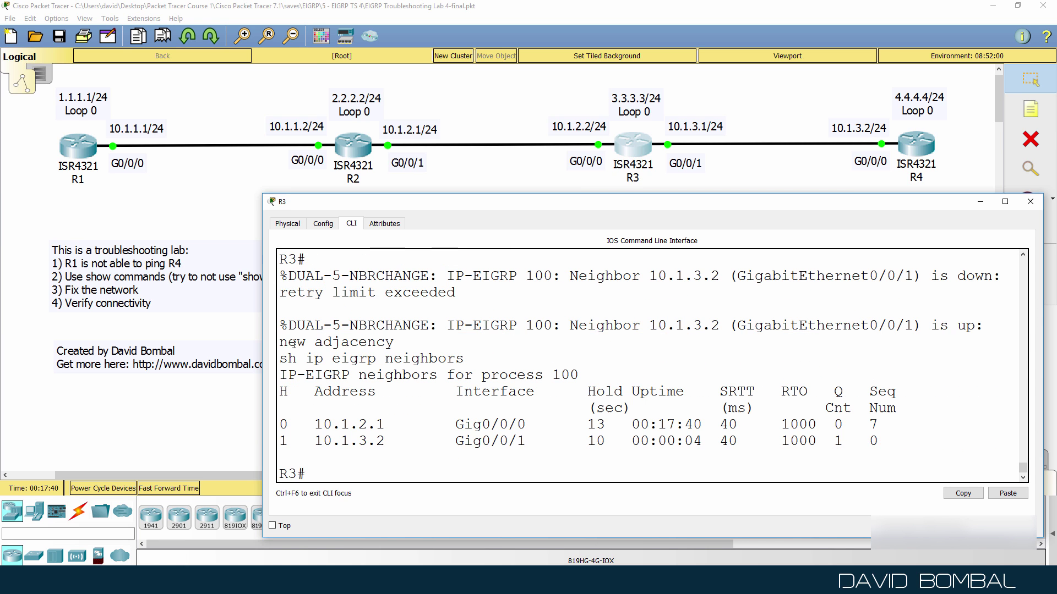
pyautogui.moveTo(402, 441); pyautogui.dragTo(291, 441)
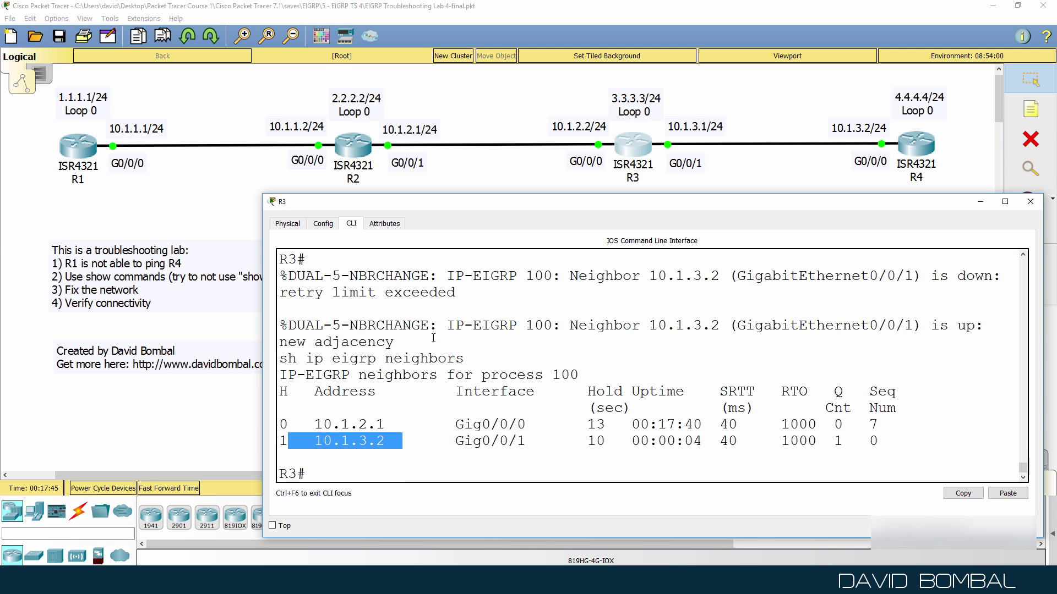
pyautogui.moveTo(453, 292); pyautogui.dragTo(282, 275)
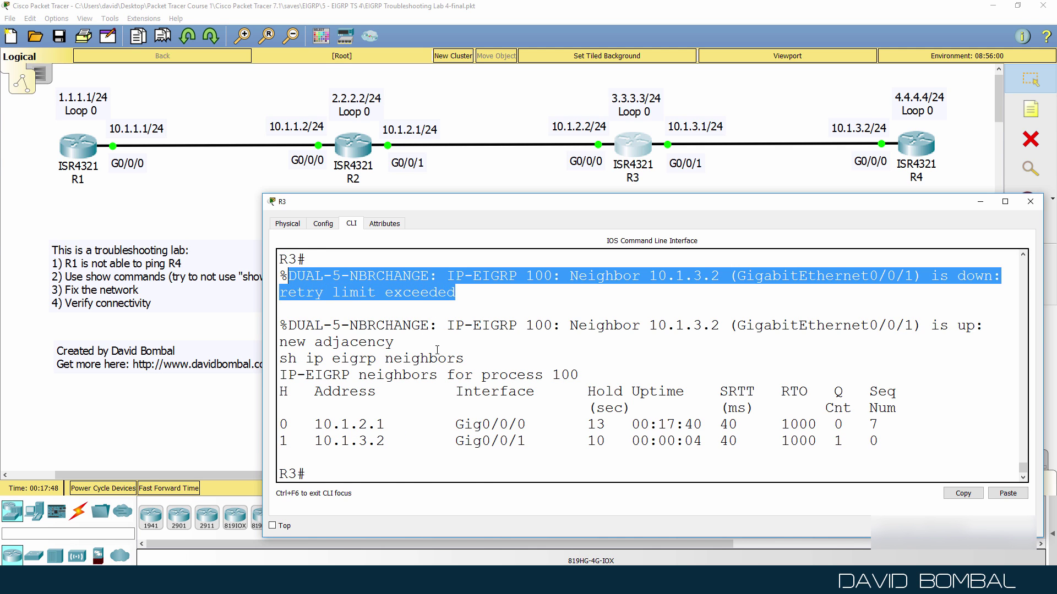
pyautogui.moveTo(394, 342); pyautogui.dragTo(282, 325)
# Rerun the neighbor check again and highlight the retry limit exceeded line
pyautogui.click(297, 333)
pyautogui.press('Up')
pyautogui.press('Return')
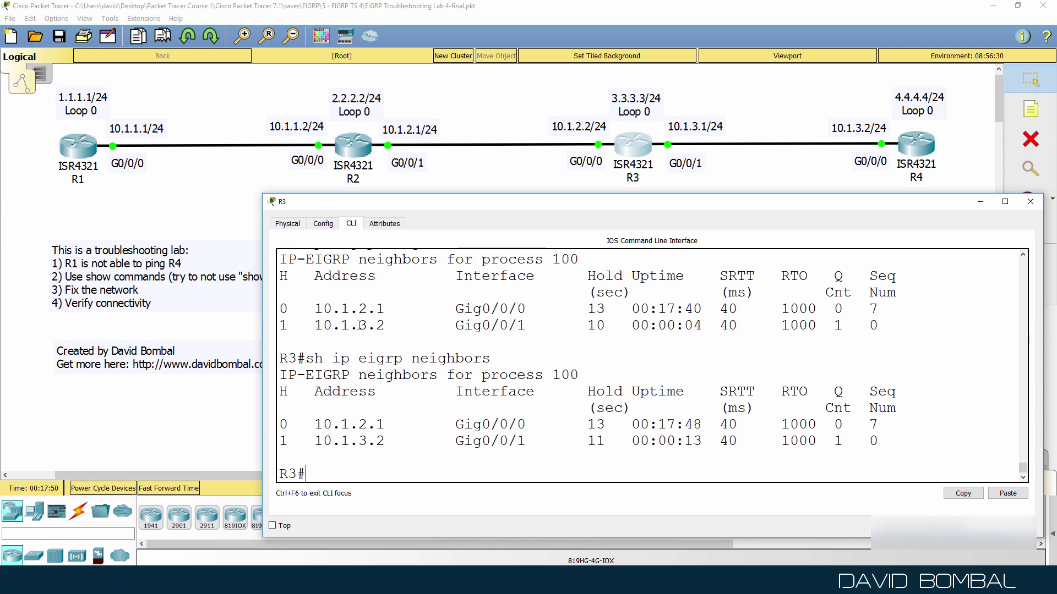
pyautogui.scroll(2, 380, 335)
pyautogui.moveTo(457, 277); pyautogui.dragTo(223, 274)
# Ping 10.1.3.2 from R3, then run sh ip prot and highlight the eigrp 100 line
pyautogui.write('ping 10.1.3.2')
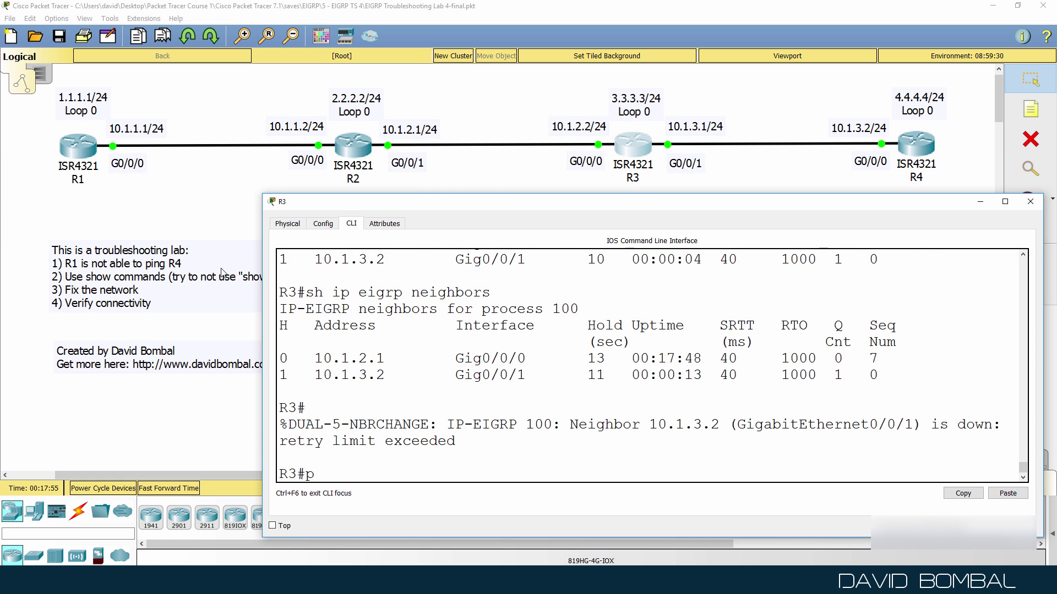
pyautogui.press('Return')
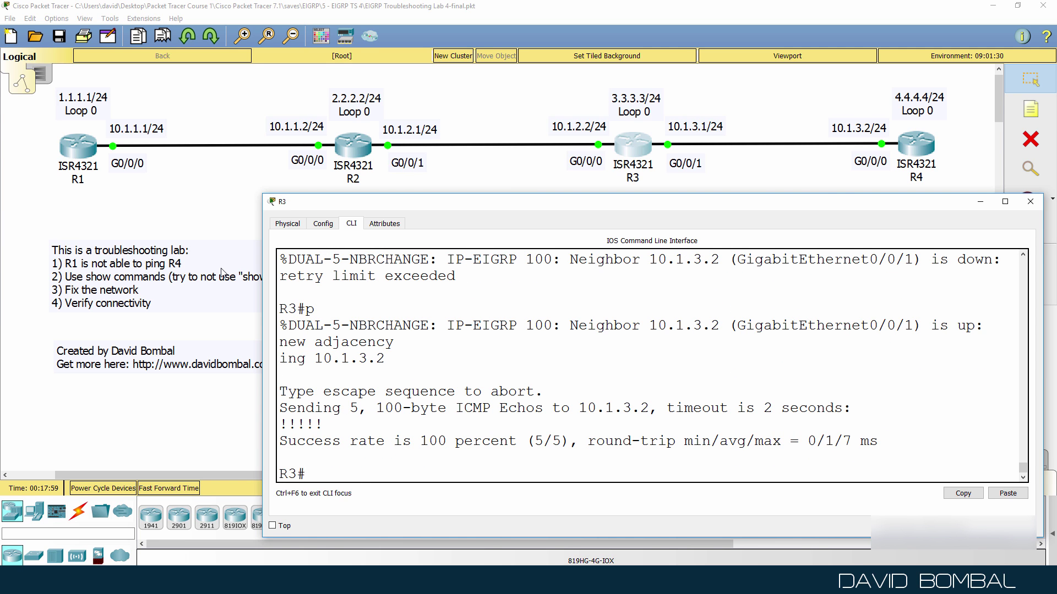
pyautogui.write('sh ip prot')
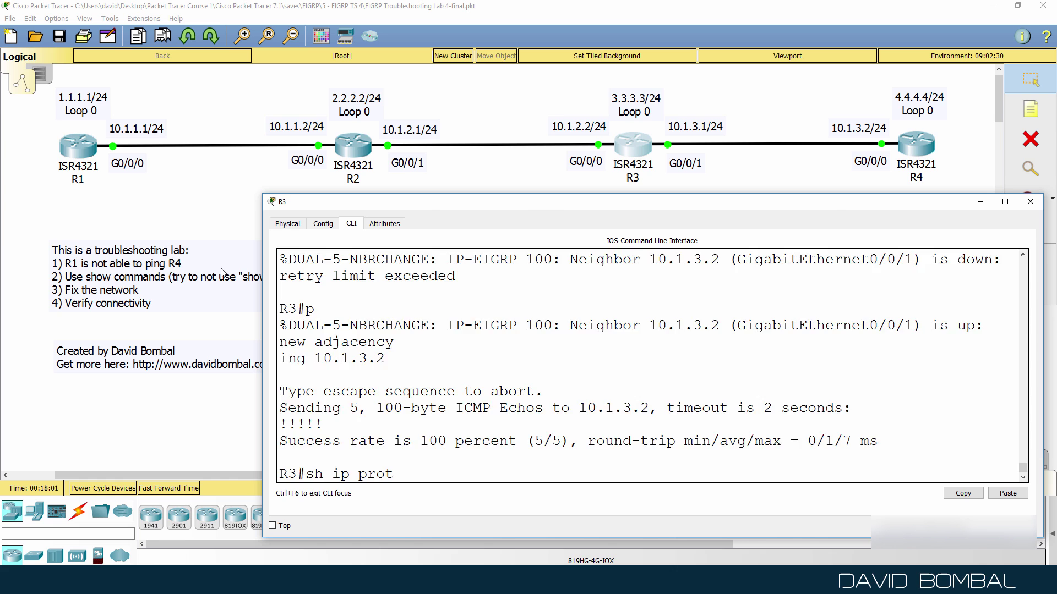
pyautogui.press('Return')
pyautogui.scroll(4, 417, 319)
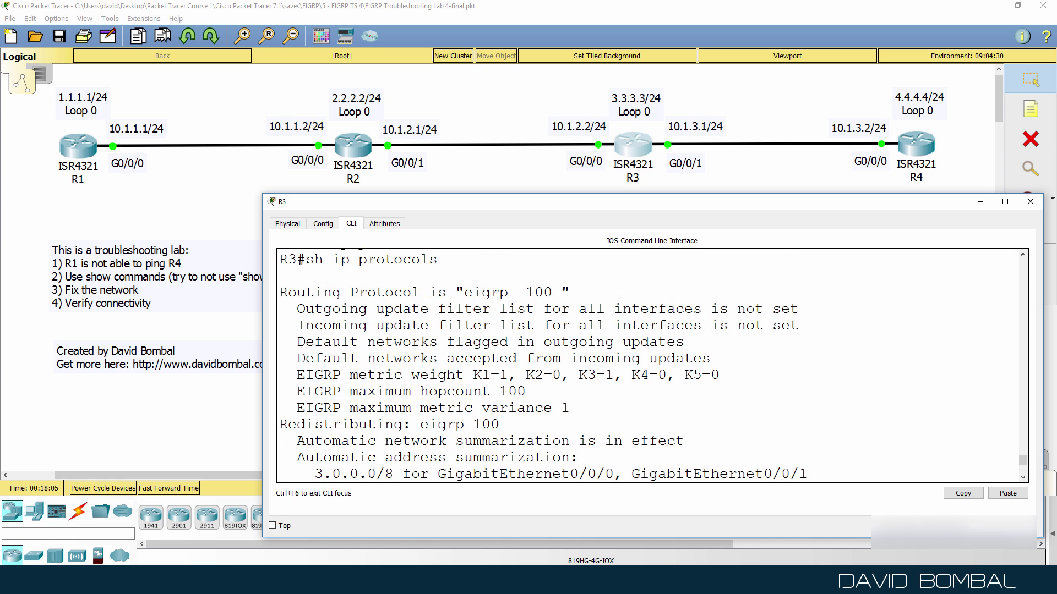
pyautogui.moveTo(619, 292); pyautogui.dragTo(281, 276)
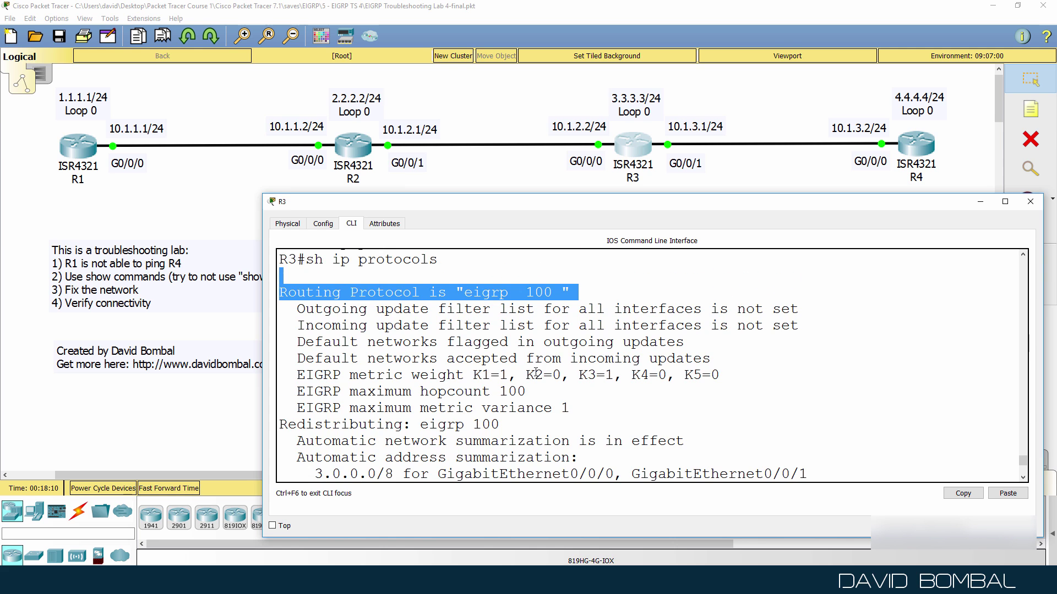
# Highlight R3's routed networks and neighbor down/up messages, then move the window left
pyautogui.scroll(-4, 536, 373)
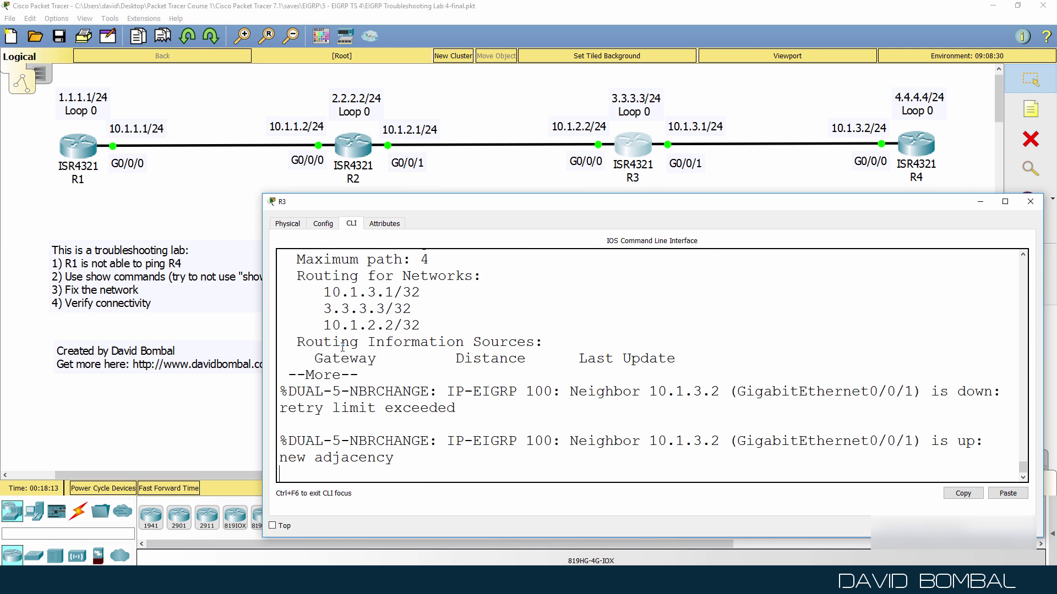
pyautogui.moveTo(315, 276); pyautogui.dragTo(512, 331)
pyautogui.press('space')
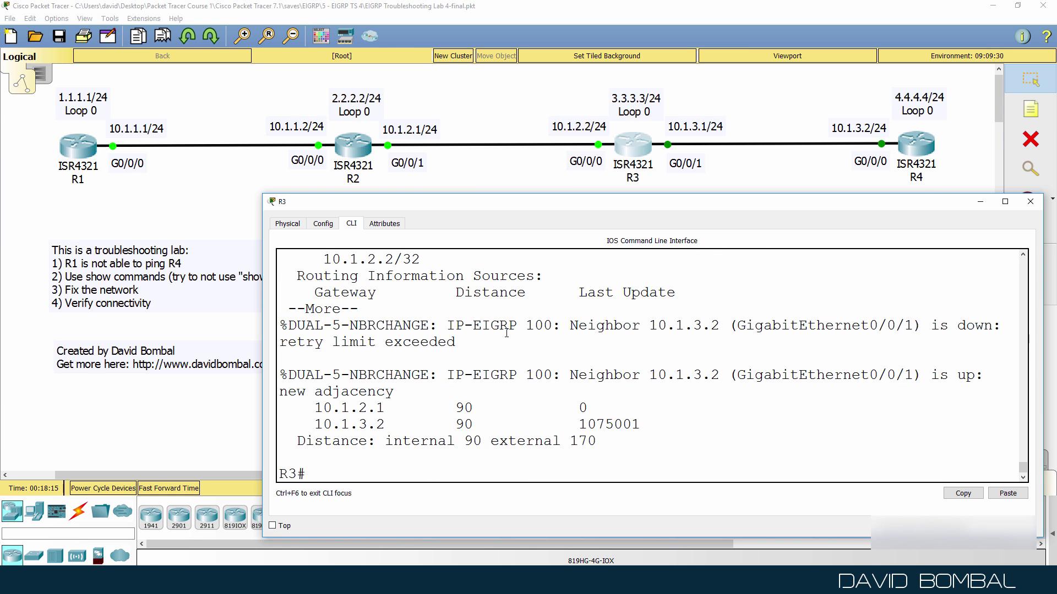
pyautogui.moveTo(398, 391); pyautogui.dragTo(281, 309)
pyautogui.moveTo(452, 206); pyautogui.dragTo(212, 220)
# Display R3's full routing table with sh ip route
pyautogui.write('sh ip')
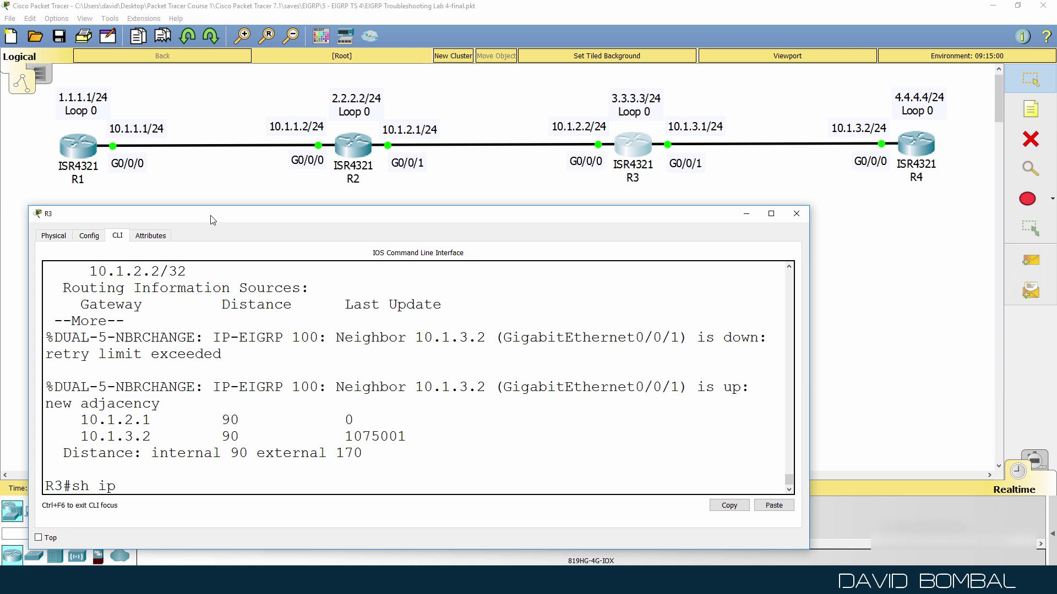
pyautogui.write(' route')
pyautogui.press('Return')
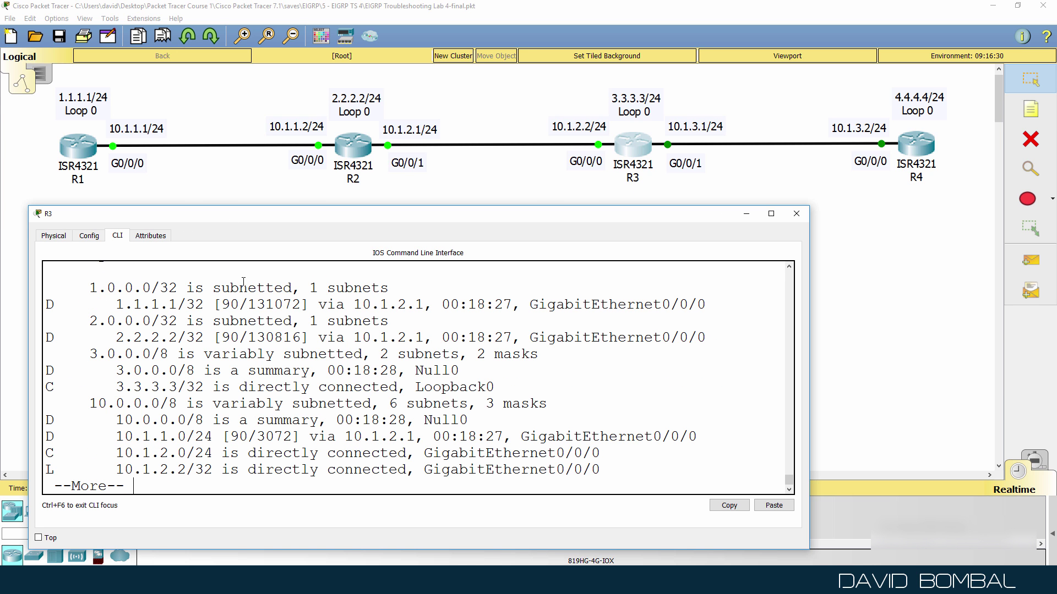
pyautogui.press('space')
pyautogui.scroll(3, 231, 387)
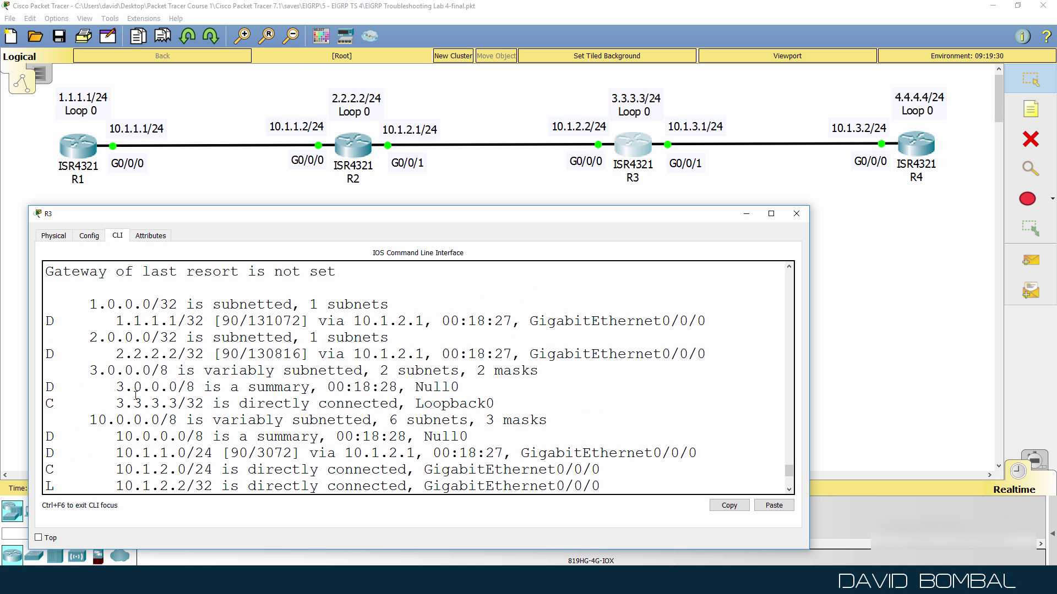
pyautogui.scroll(-3, 136, 395)
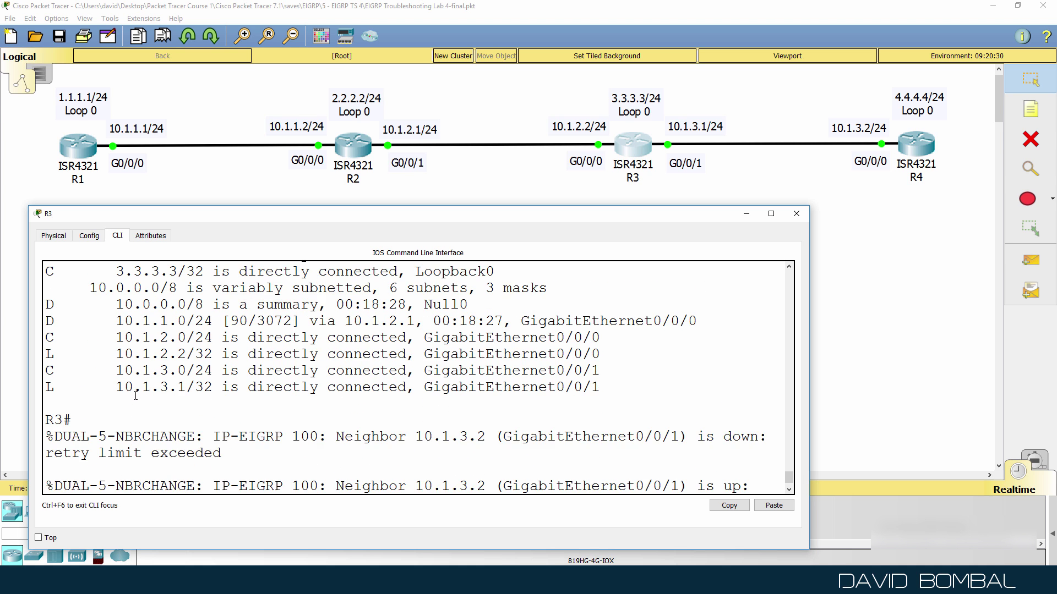
pyautogui.scroll(-1, 136, 395)
# Ping 10.1.3.2 successfully from R3, then abort the failing ping to 4.4.4.4
pyautogui.write('ping 10.1')
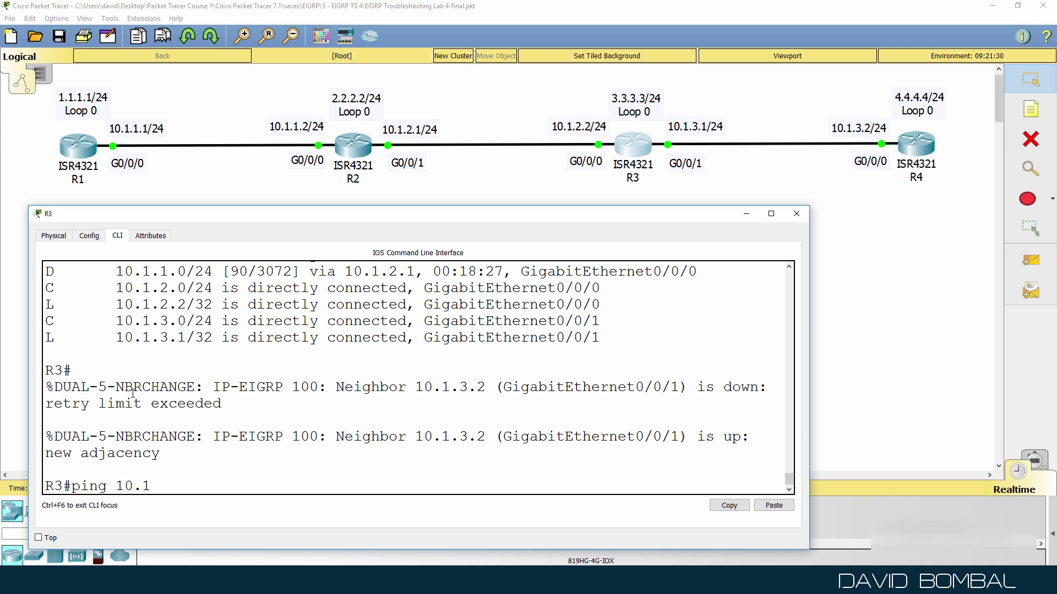
pyautogui.write('.3.2')
pyautogui.press('Return')
pyautogui.write('ping')
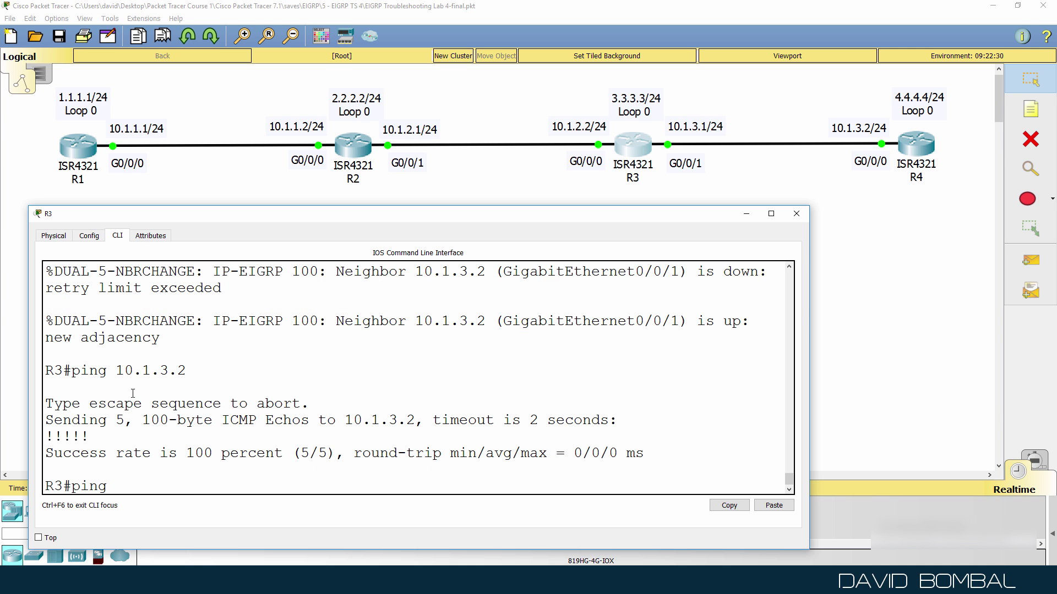
pyautogui.write(' 4.4.4.4')
pyautogui.press('Return')
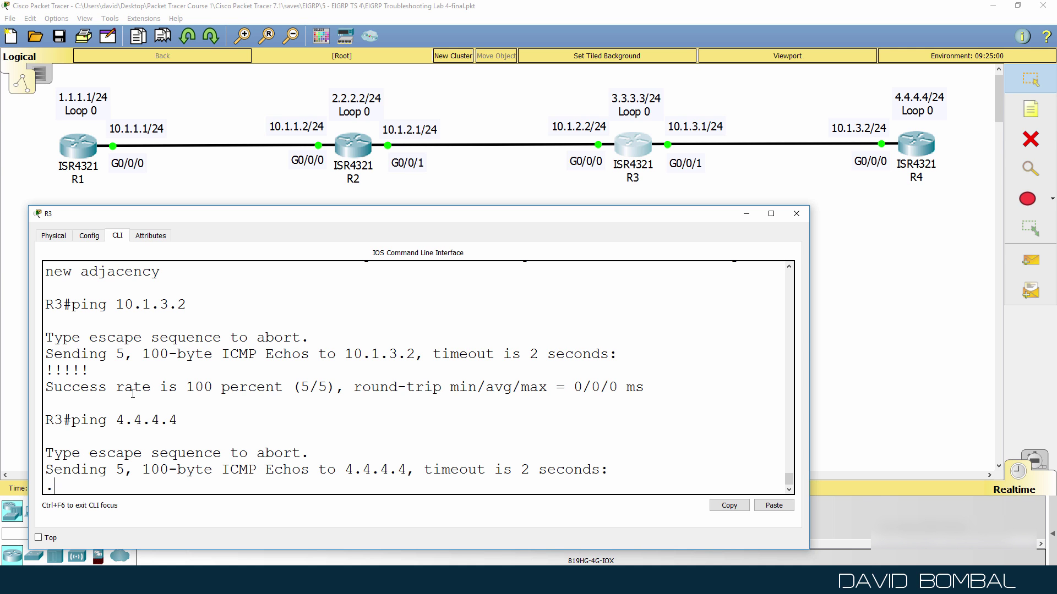
pyautogui.hotkey('ctrl', 'shift', '6')
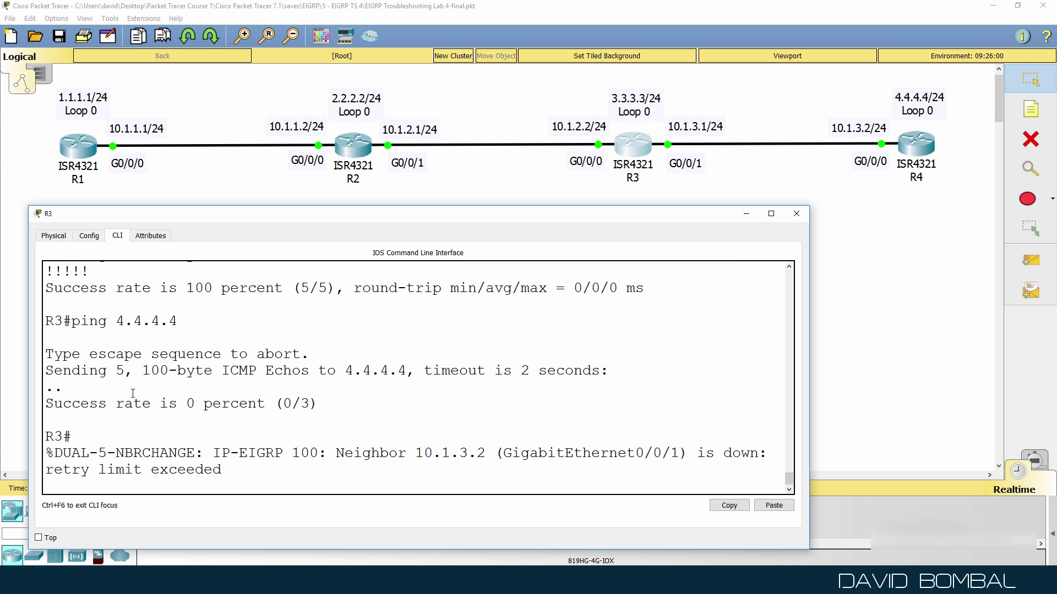
# Enable debug ip packet on R3 and ping 4.4.4.4, aborting after it fails
pyautogui.write('debug ip packet')
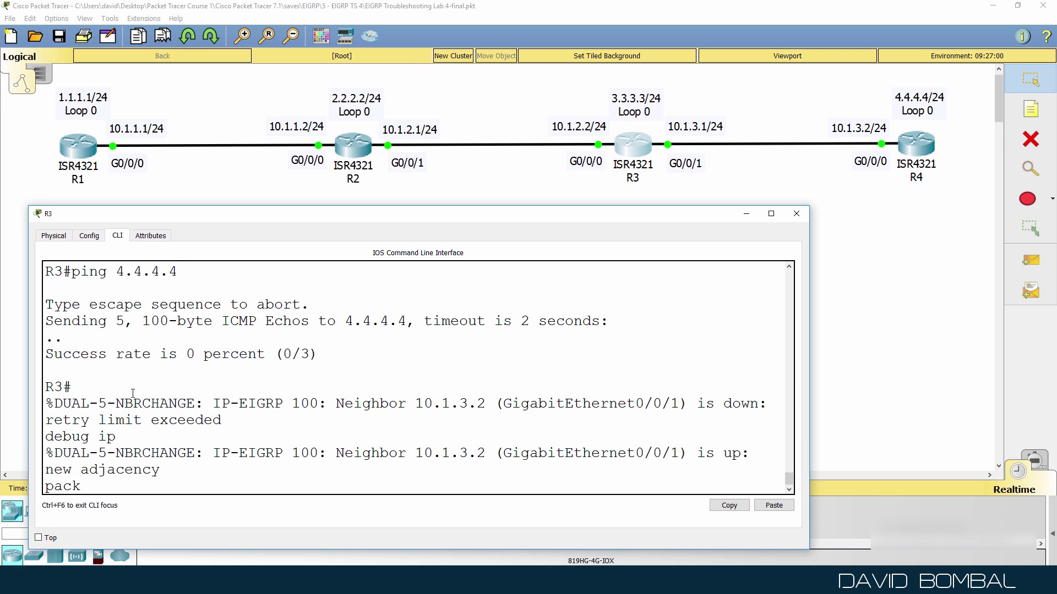
pyautogui.press('Return')
pyautogui.write('ping 4.')
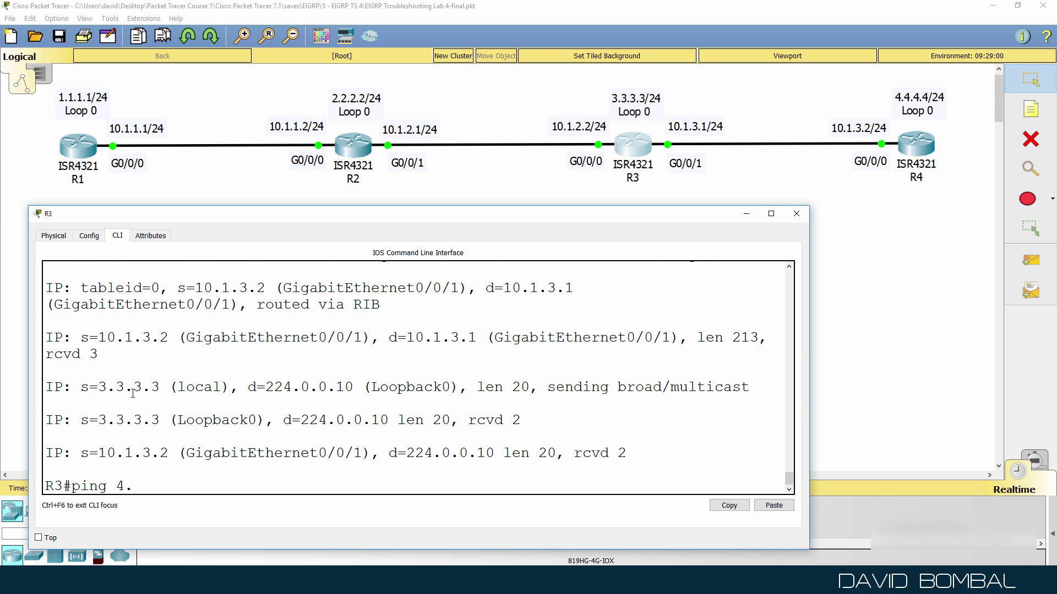
pyautogui.write('4.4.4')
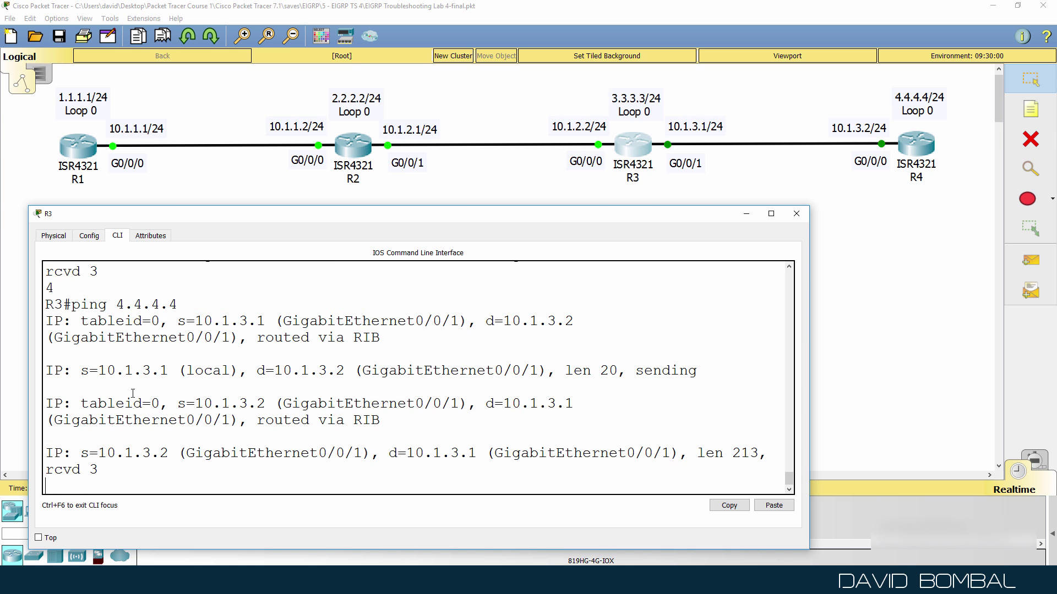
pyautogui.press('Return')
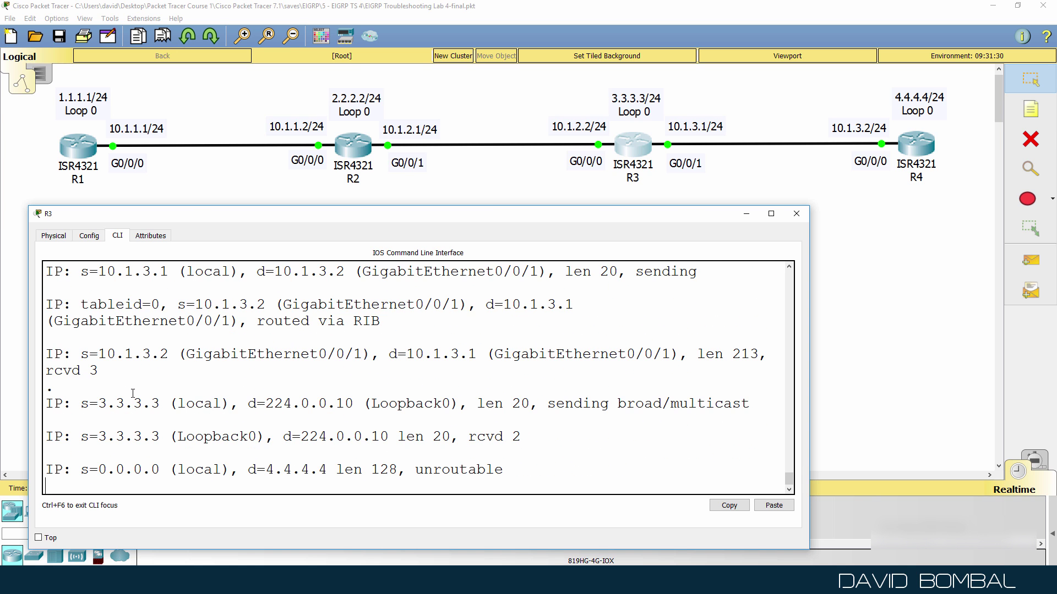
pyautogui.hotkey('ctrl', 'shift', '6')
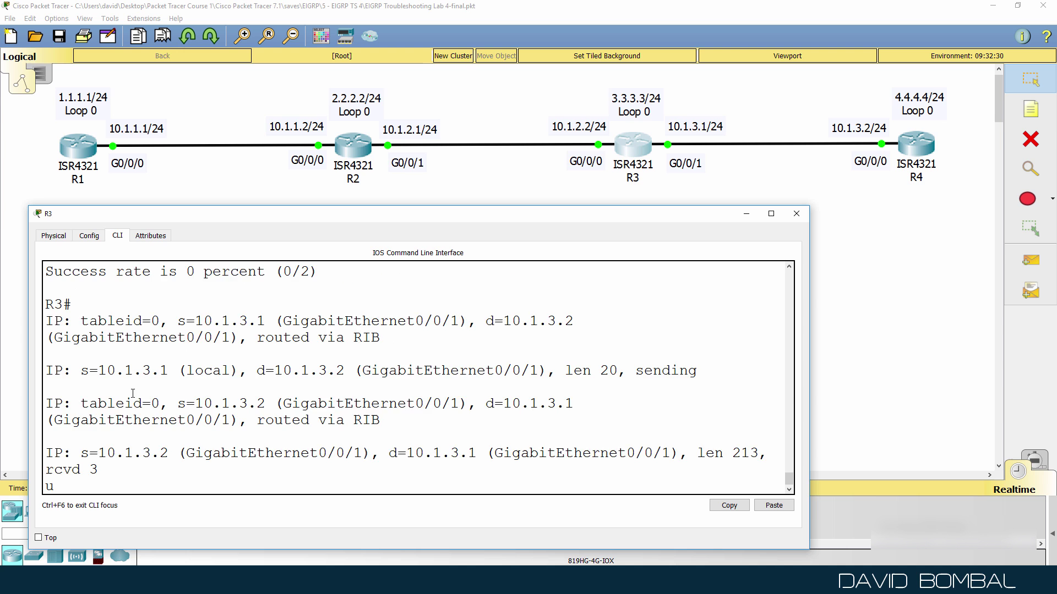
# Turn off all debugging on R3 with un all and no debug all
pyautogui.write('un all')
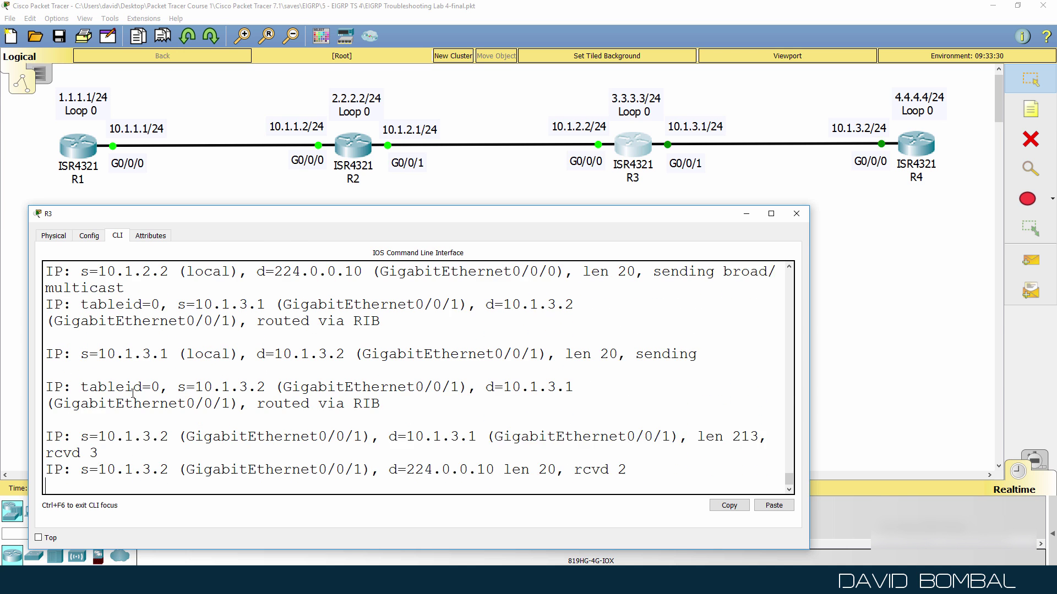
pyautogui.press('Return')
pyautogui.write('un all')
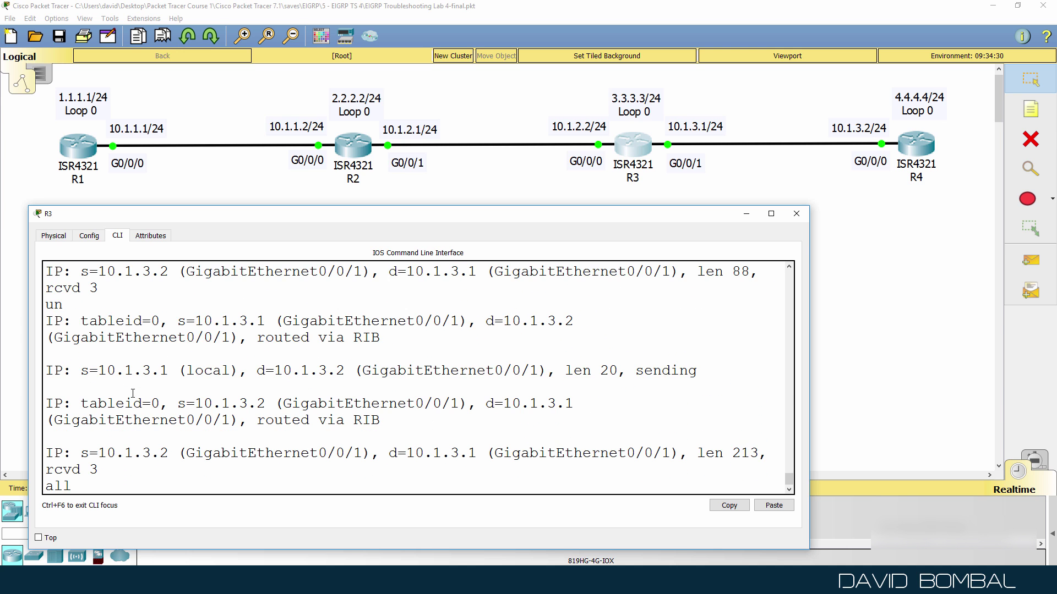
pyautogui.press('Return')
pyautogui.write('no debug')
pyautogui.write(' all')
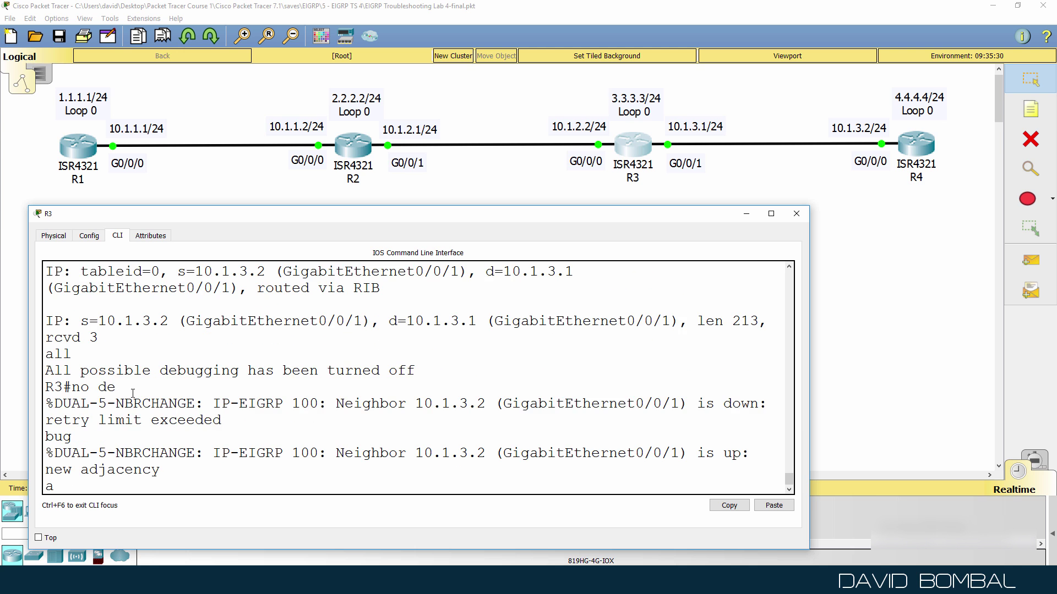
pyautogui.press('Return')
# Highlight R3's neighbor 10.1.3.2 down and up messages in the log
pyautogui.scroll(10, 220, 407)
pyautogui.moveTo(789, 462); pyautogui.dragTo(800, 364)
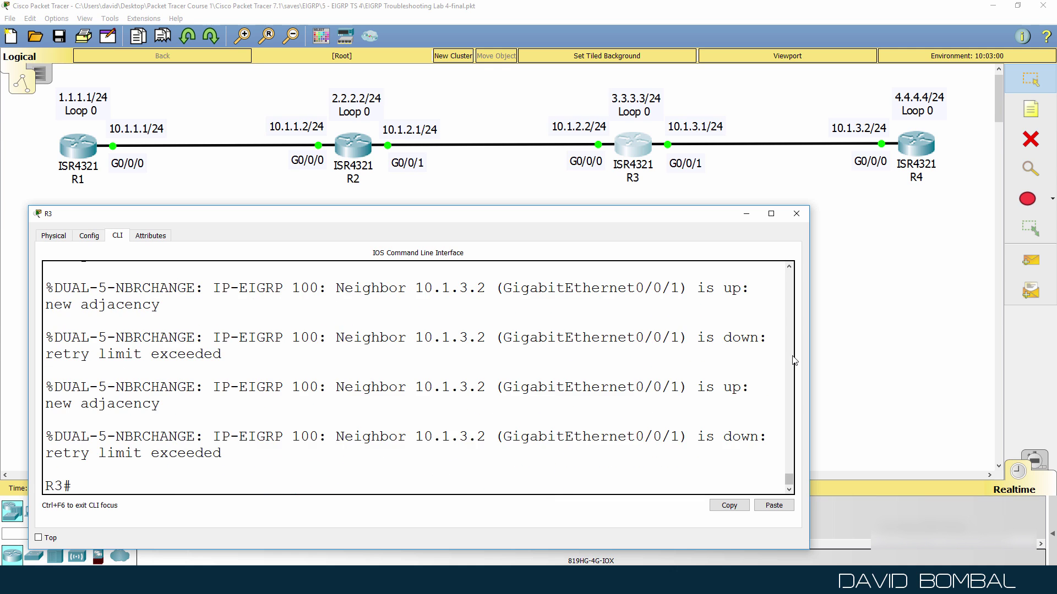
pyautogui.press('Return')
pyautogui.press('Return')
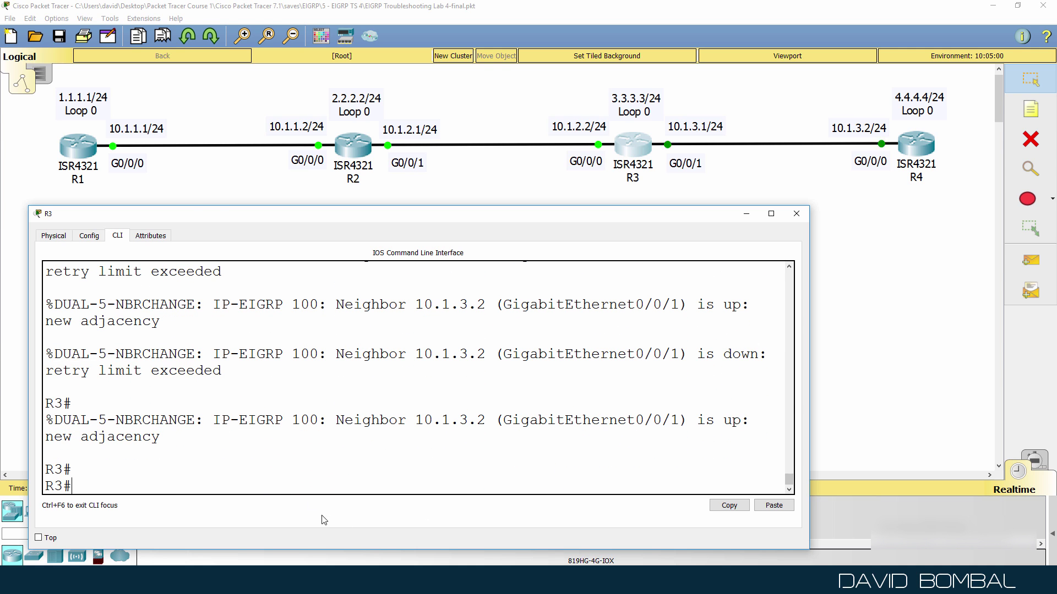
pyautogui.moveTo(151, 437); pyautogui.dragTo(29, 360)
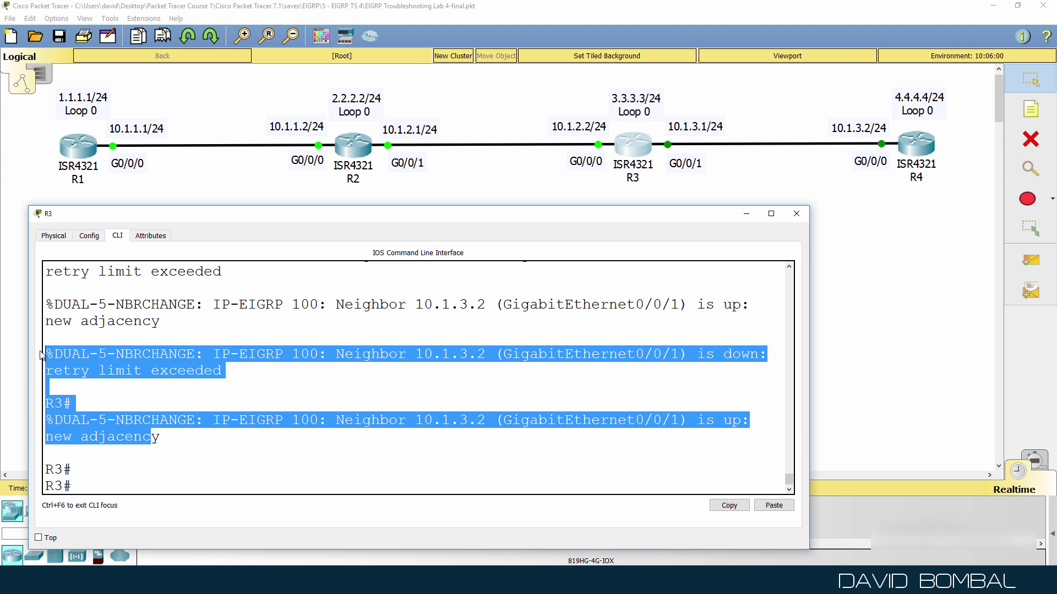
# Open R4's CLI, enlarge and reposition its window, and enter privileged mode
pyautogui.click(912, 147)
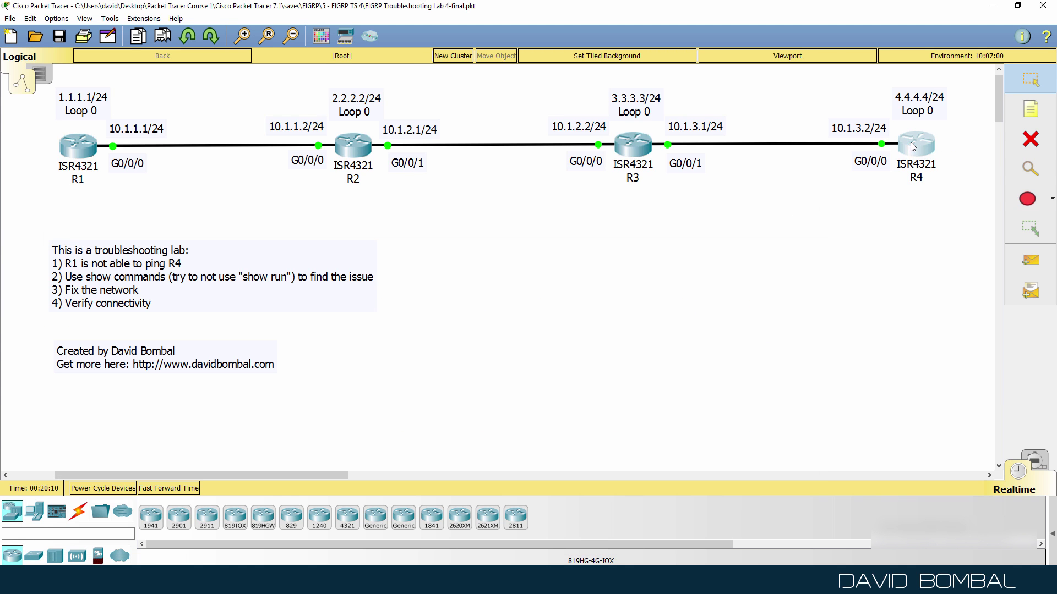
pyautogui.click(451, 144)
pyautogui.moveTo(694, 275); pyautogui.dragTo(1038, 275)
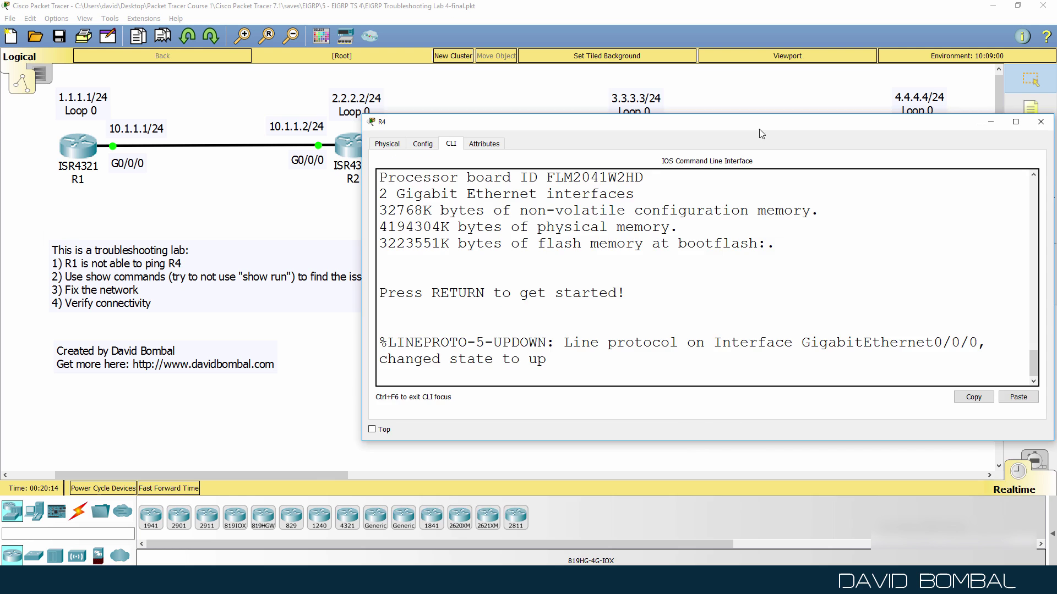
pyautogui.moveTo(759, 122); pyautogui.dragTo(732, 243)
pyautogui.moveTo(337, 229); pyautogui.dragTo(274, 162)
pyautogui.press('Return')
pyautogui.press('Return')
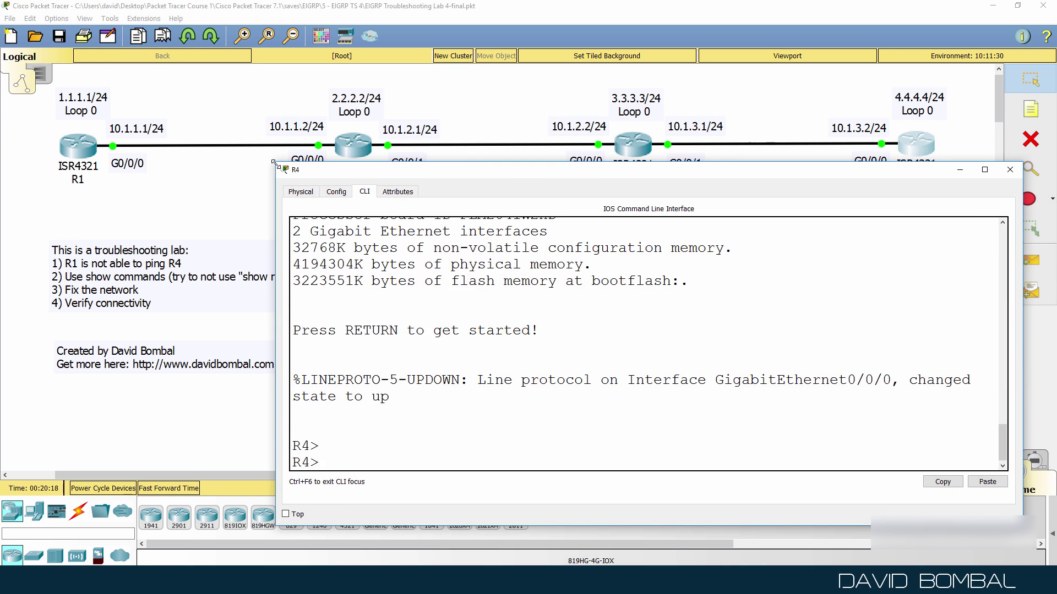
pyautogui.write('en')
pyautogui.press('Return')
# Run show ip eigrp interfaces on R4, highlighting Lo0 and Gig0/0/0 with zero peers
pyautogui.write('sh ip ')
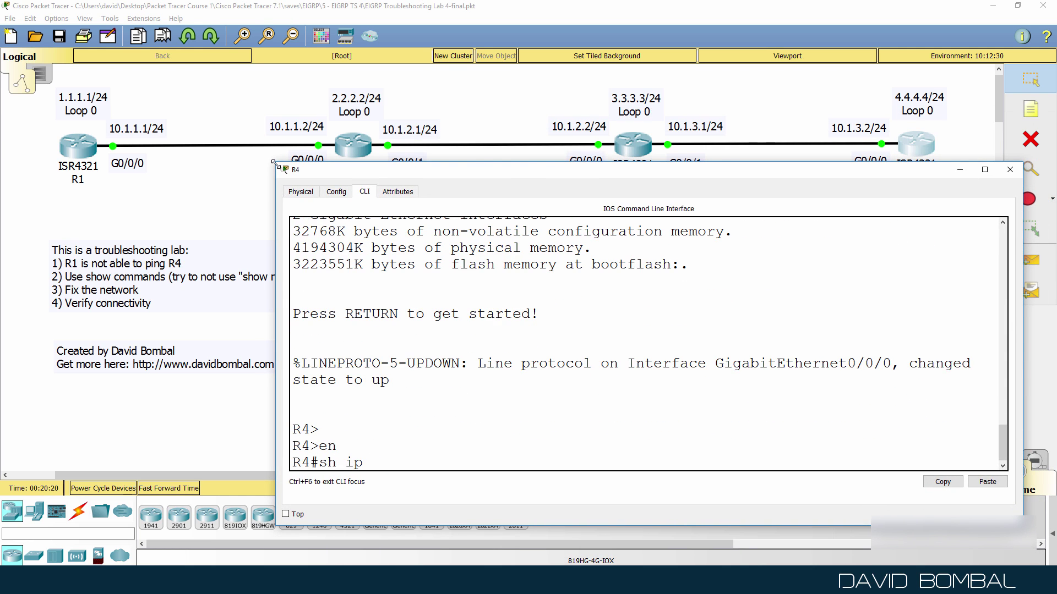
pyautogui.write('ei')
pyautogui.press('Tab')
pyautogui.write('in')
pyautogui.press('Tab')
pyautogui.press('Return')
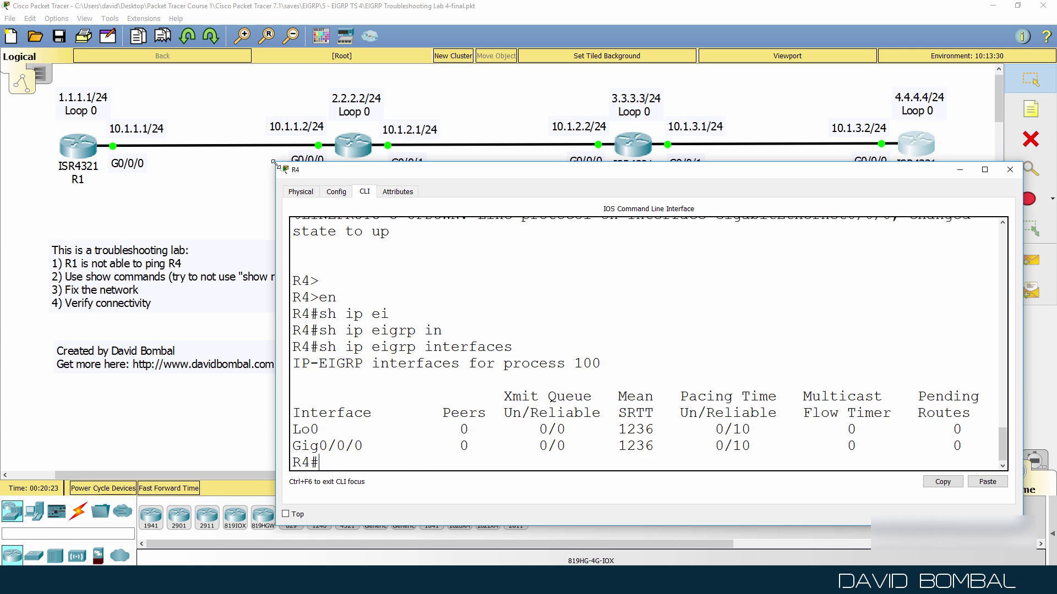
pyautogui.moveTo(605, 176); pyautogui.dragTo(606, 195)
pyautogui.moveTo(348, 451); pyautogui.dragTo(300, 449)
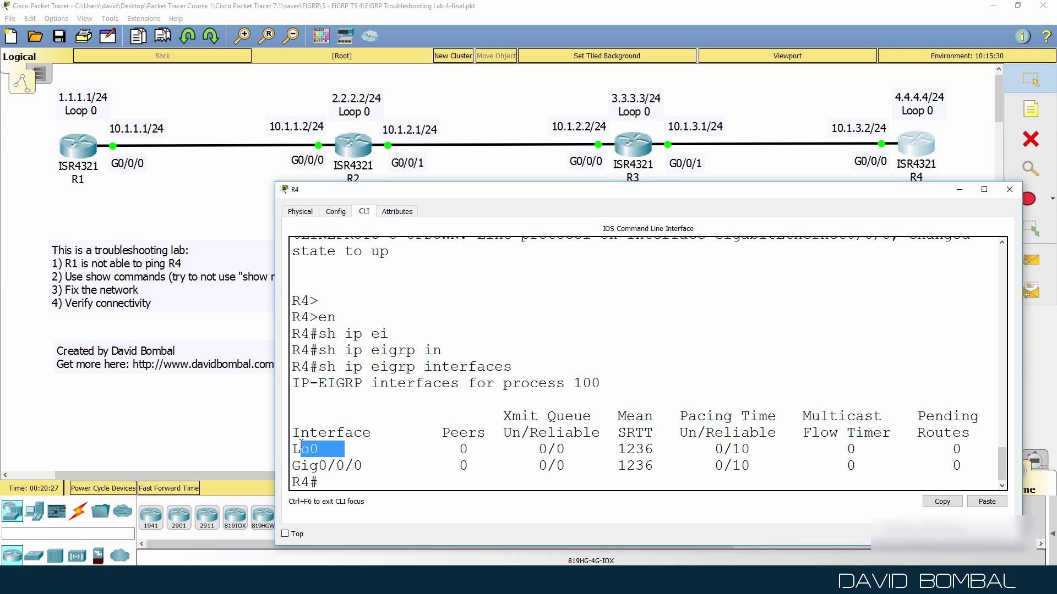
pyautogui.moveTo(398, 466); pyautogui.dragTo(246, 458)
# Run show ip eigrp neighbors on R4 and highlight the empty neighbor list
pyautogui.write('sh ip ei')
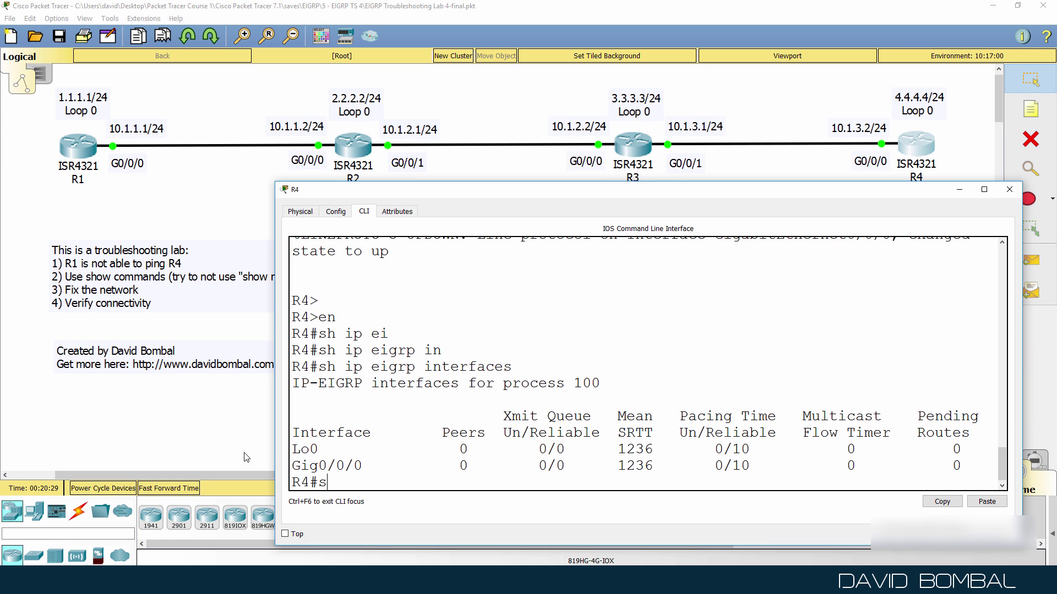
pyautogui.press('Tab')
pyautogui.write('ne')
pyautogui.press('Tab')
pyautogui.press('Return')
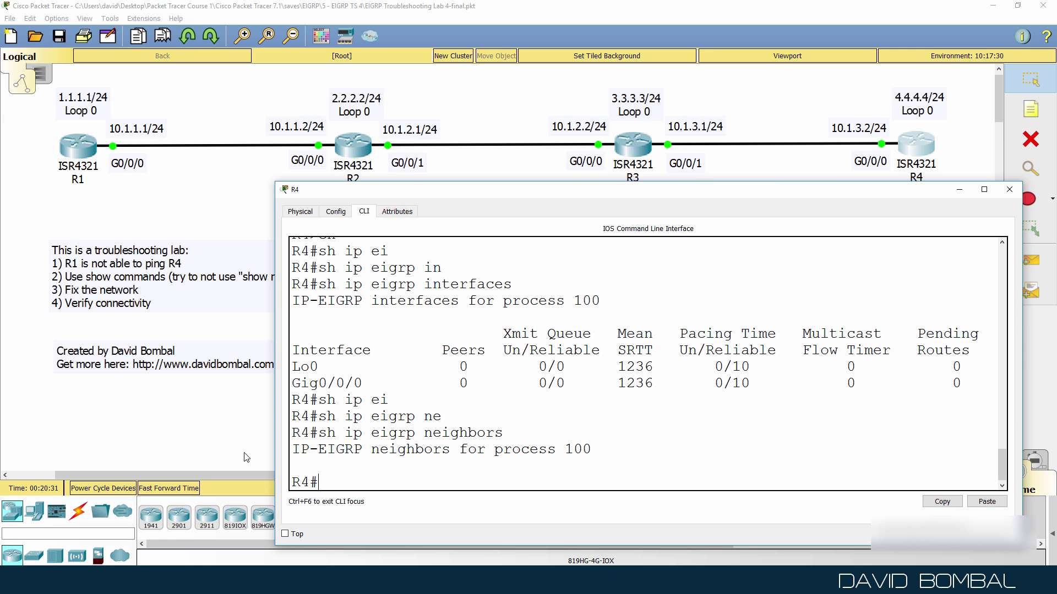
pyautogui.moveTo(319, 482); pyautogui.dragTo(292, 414)
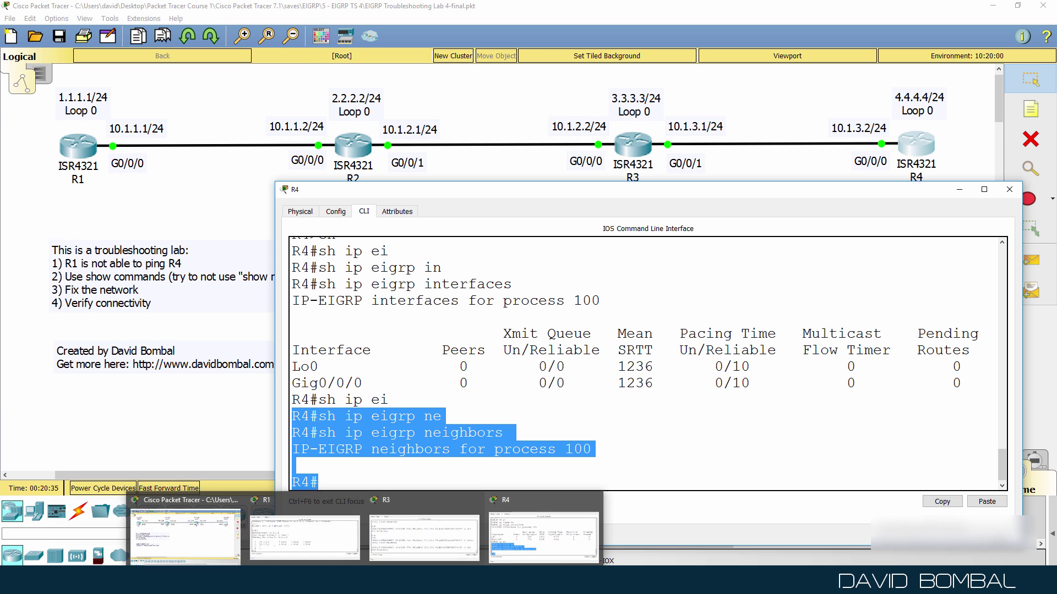
# List R3's EIGRP neighbors, highlight the 10.1.3.2 entry, then recall the command on R4
pyautogui.click(415, 541)
pyautogui.moveTo(392, 215); pyautogui.dragTo(363, 211)
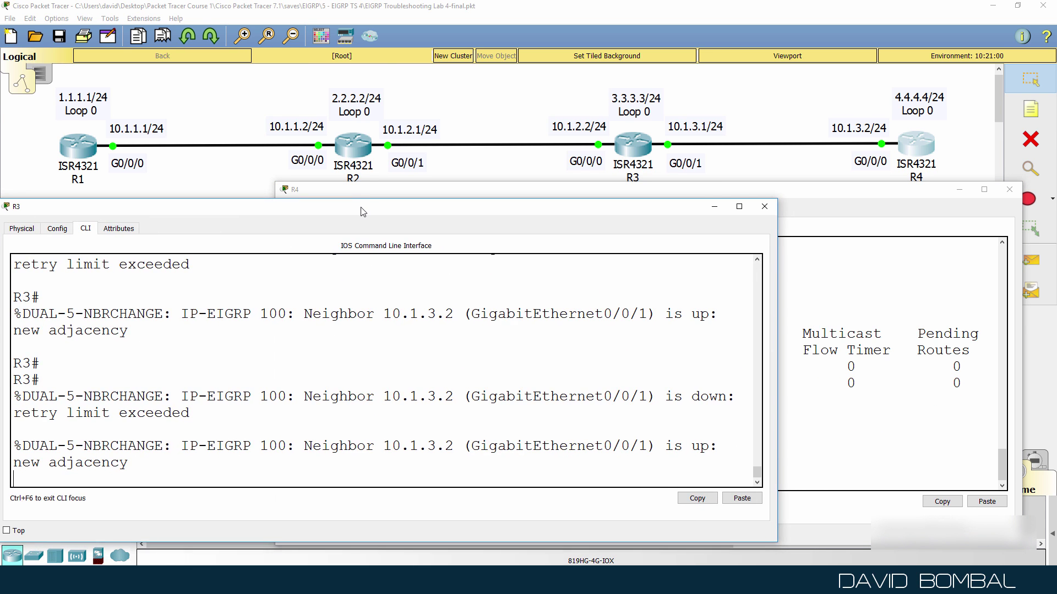
pyautogui.press('Return')
pyautogui.press('Return')
pyautogui.write('sh ip ei')
pyautogui.press('Tab')
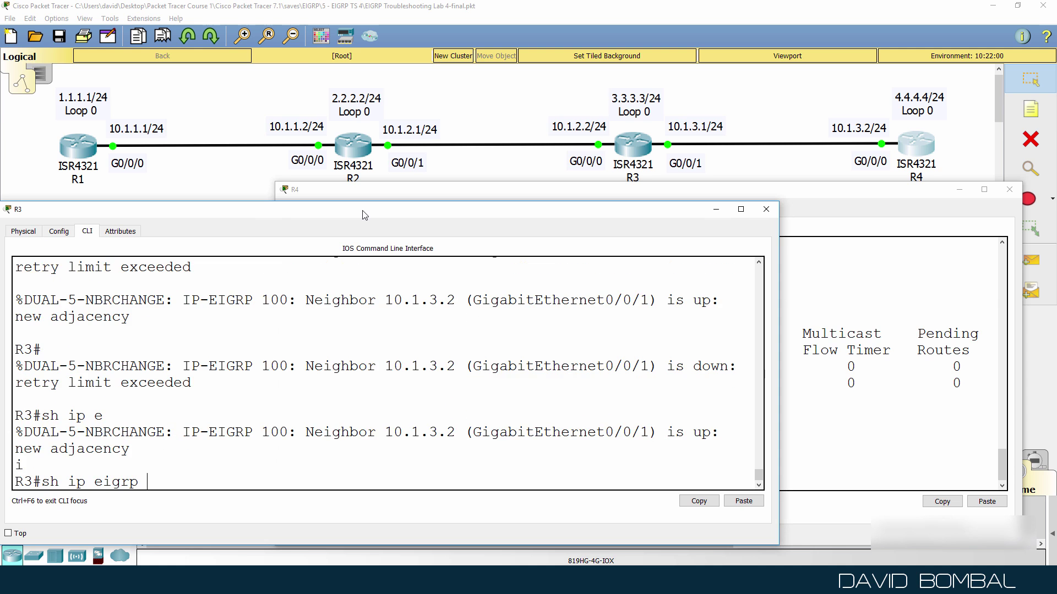
pyautogui.write('ne')
pyautogui.press('Tab')
pyautogui.press('Return')
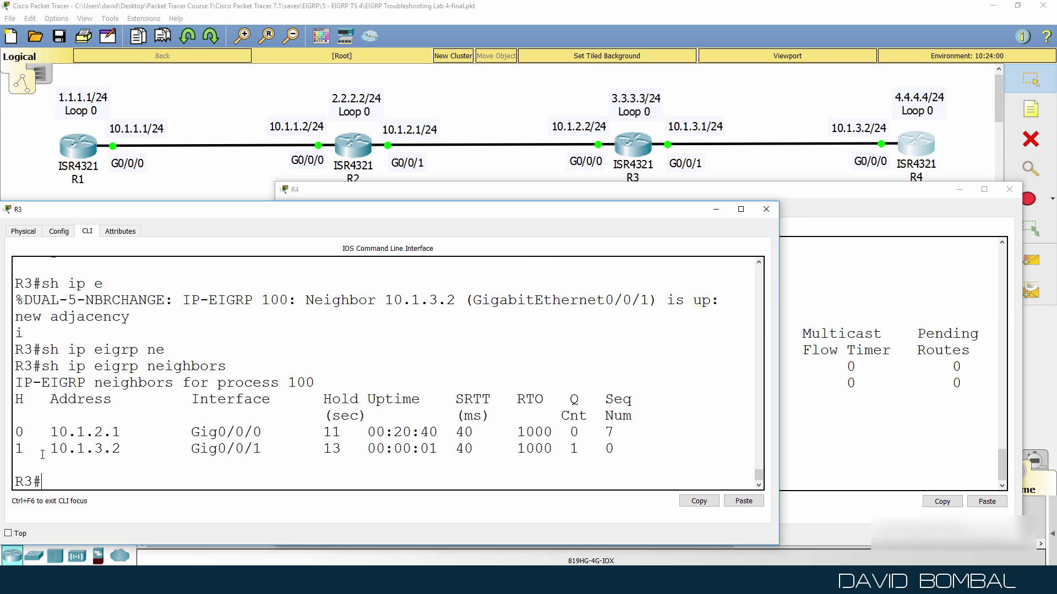
pyautogui.moveTo(47, 445); pyautogui.dragTo(614, 448)
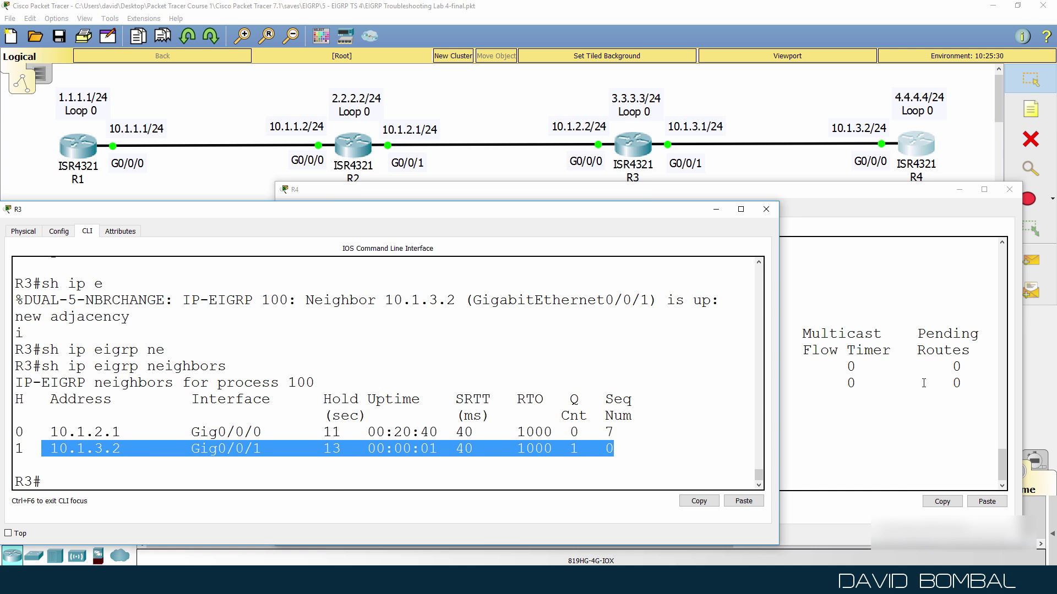
pyautogui.click(894, 365)
pyautogui.press('Up')
# Start EIGRP packet debugging on R4 with 'debug eigrp packets'
pyautogui.press('Return')
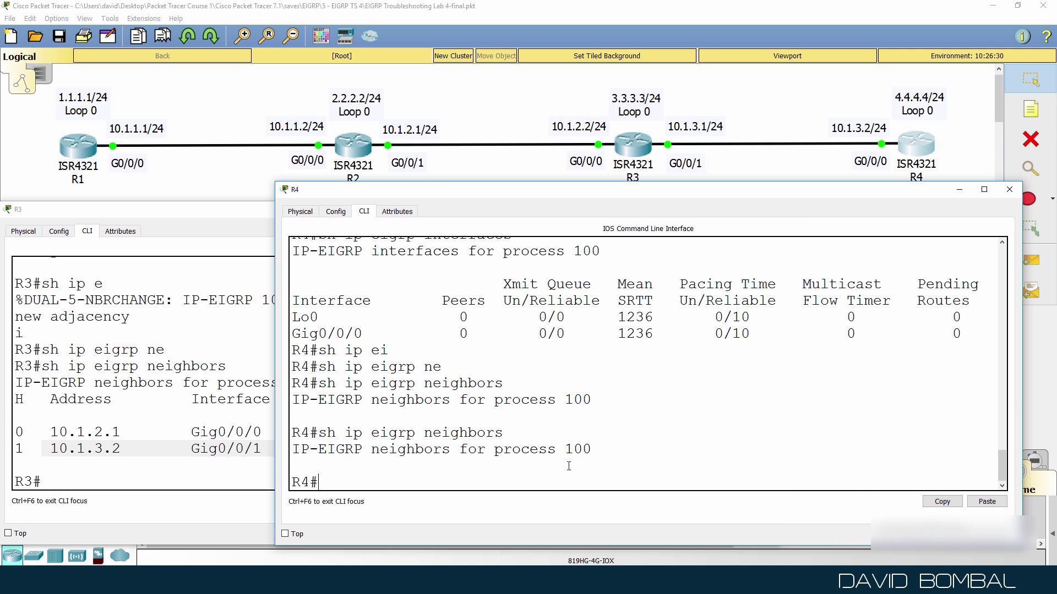
pyautogui.write('debug eigrp pra')
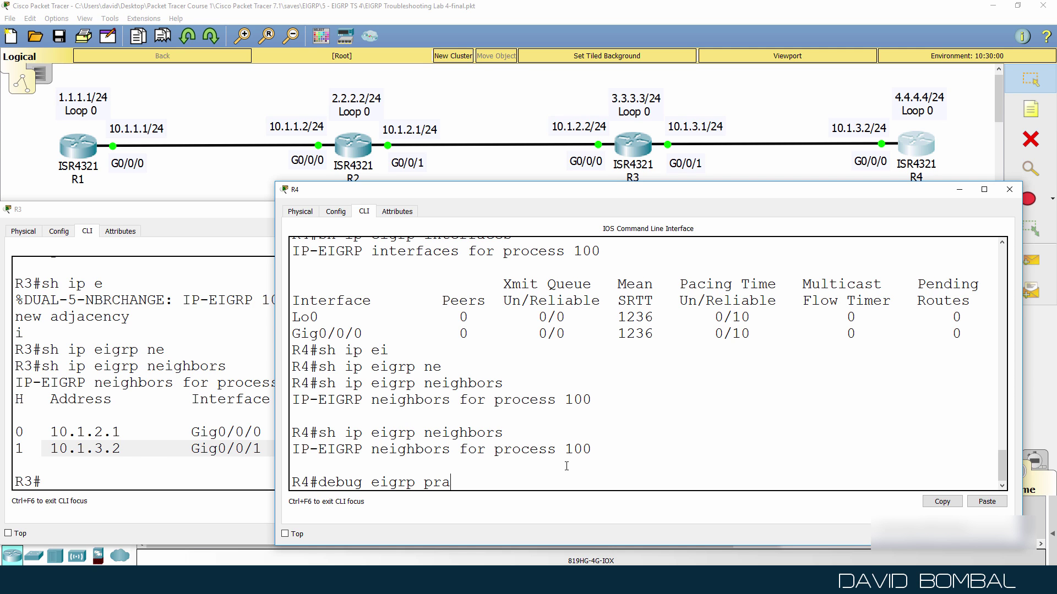
pyautogui.write('c')
pyautogui.press('BackSpace')
pyautogui.press('BackSpace')
pyautogui.press('BackSpace')
pyautogui.press('Tab')
pyautogui.press('Return')
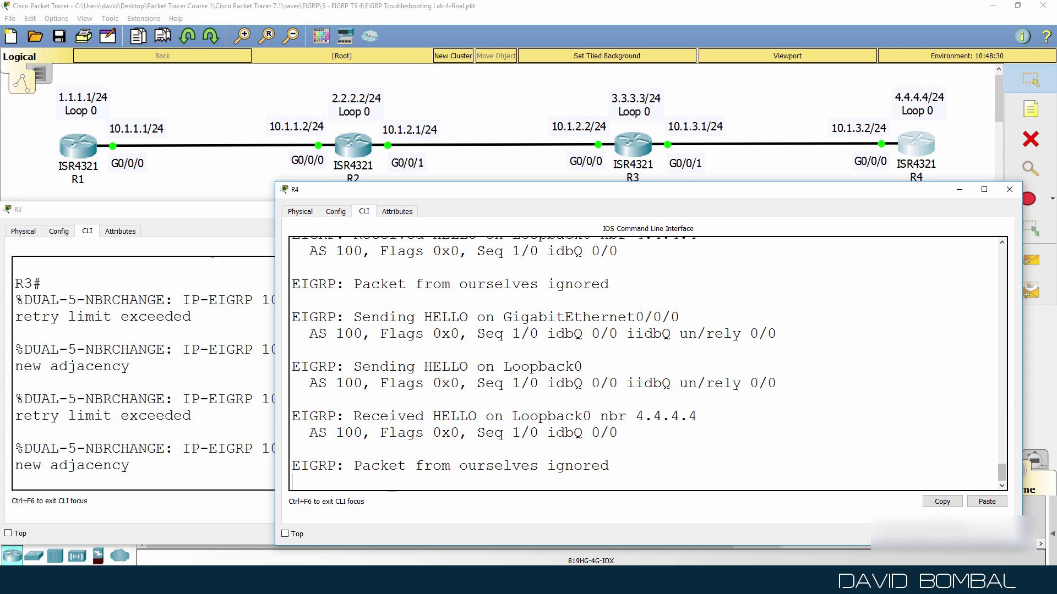
# Turn off R4's debugging with 'undebug all' and 'no debug all'
pyautogui.press('Return')
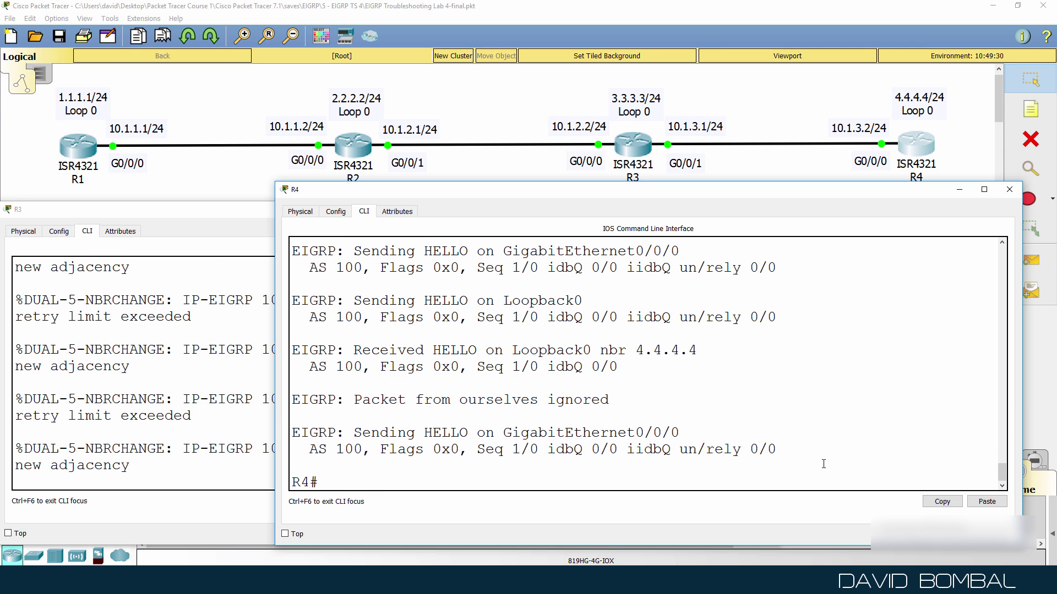
pyautogui.write('un all')
pyautogui.press('Return')
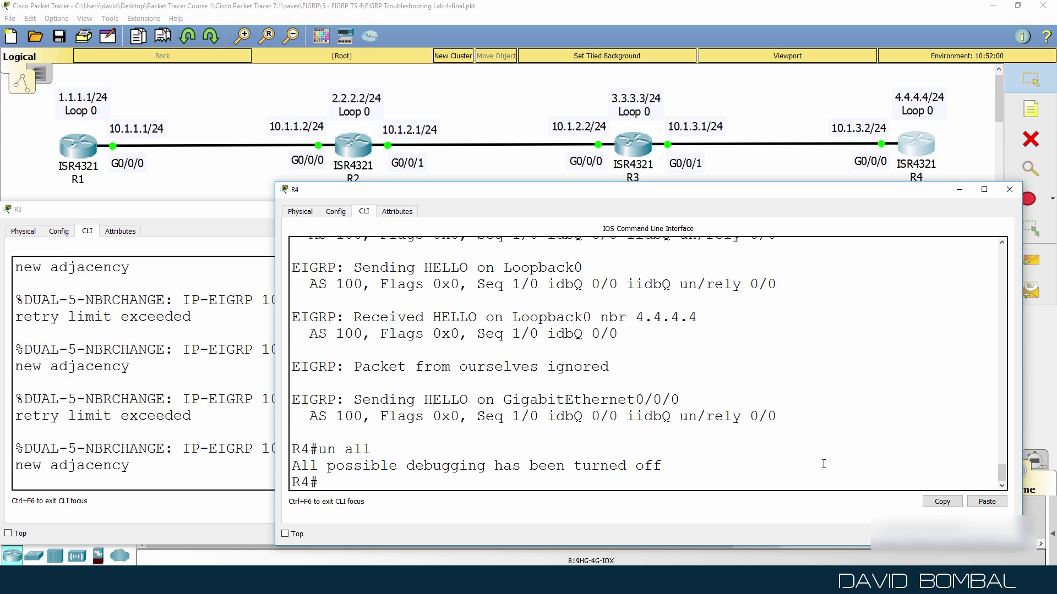
pyautogui.write('no debug all')
pyautogui.press('Return')
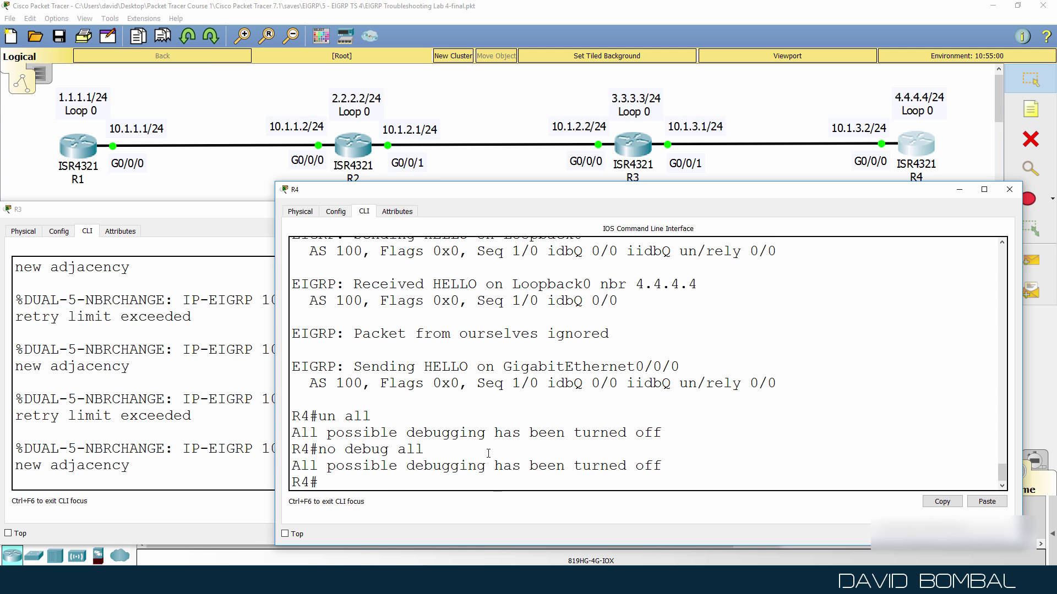
# Highlight the hello sent on GigabitEthernet0/0/0, then disable all debugging on R4 again
pyautogui.moveTo(423, 449); pyautogui.dragTo(310, 450)
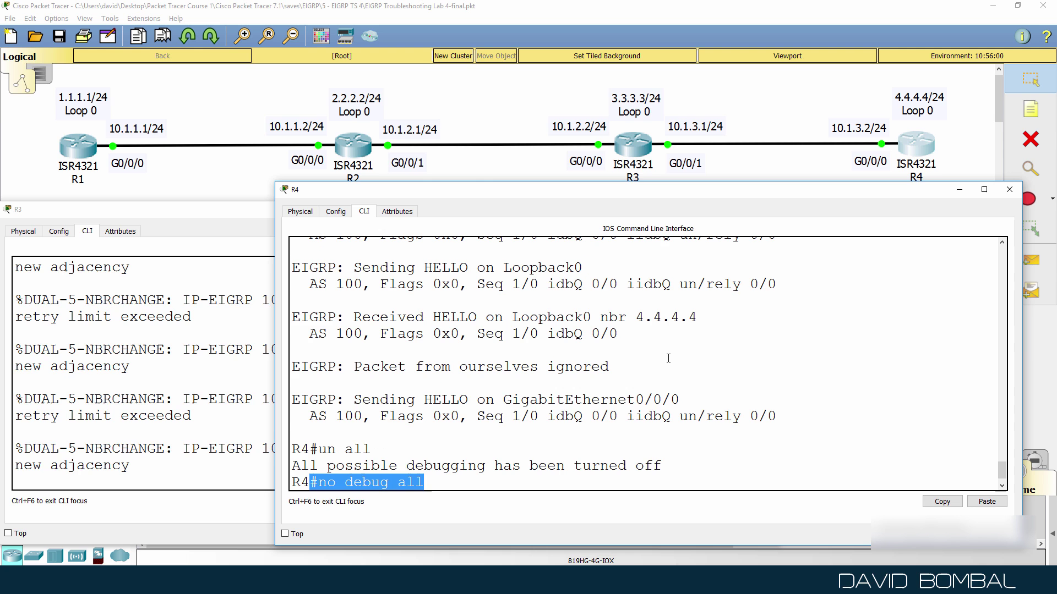
pyautogui.scroll(2, 668, 359)
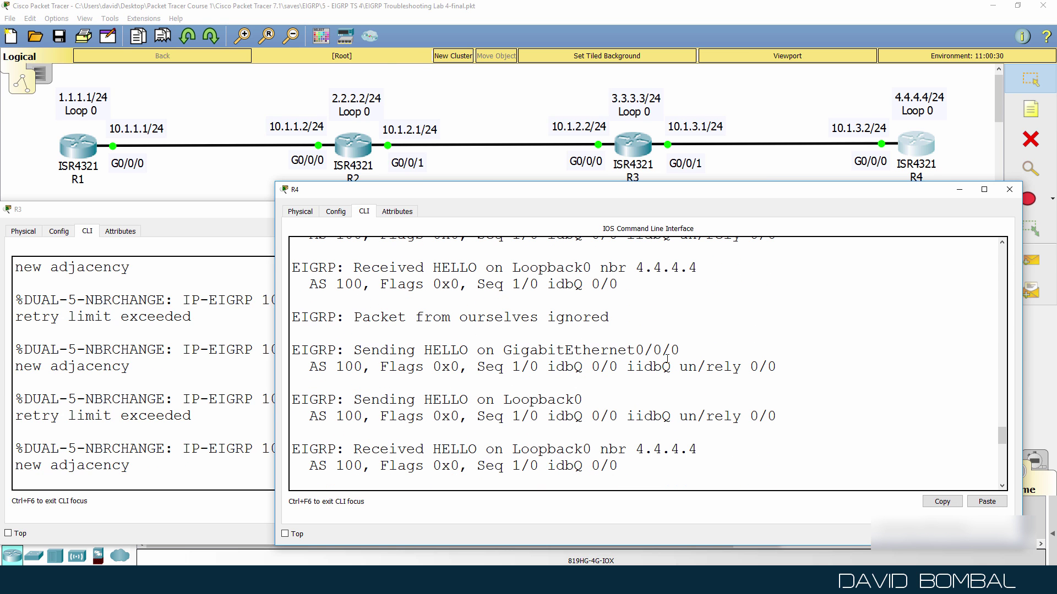
pyautogui.moveTo(824, 365); pyautogui.dragTo(176, 353)
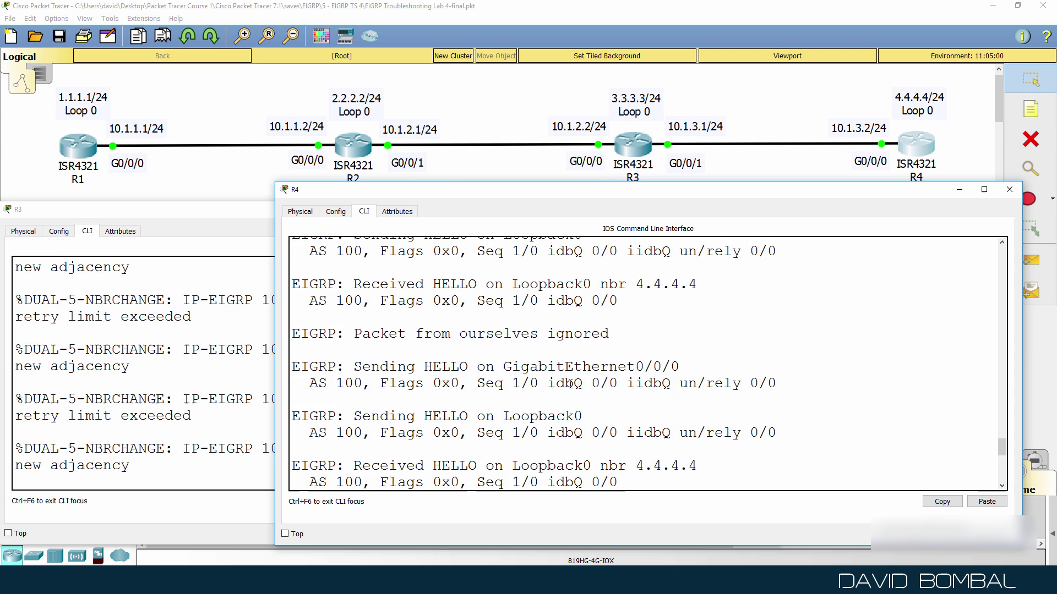
pyautogui.write('un all')
pyautogui.press('Return')
pyautogui.write('no debug all')
pyautogui.press('Return')
pyautogui.press('Return')
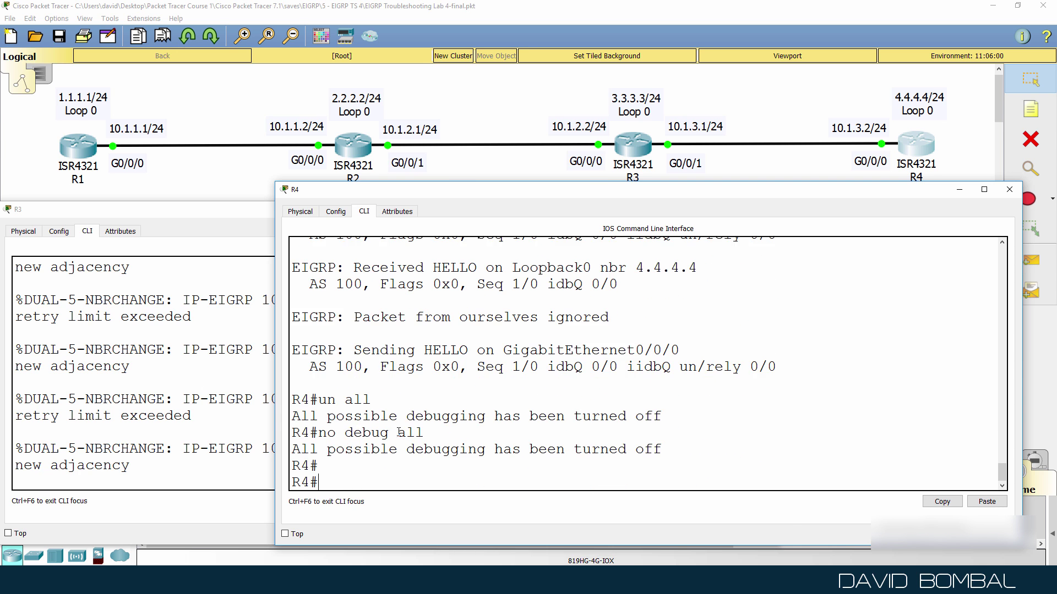
# Start EIGRP packet debugging on R3, then stop it with 'un all'
pyautogui.click(210, 425)
pyautogui.press('Return')
pyautogui.press('Return')
pyautogui.press('Return')
pyautogui.press('Return')
pyautogui.write('de')
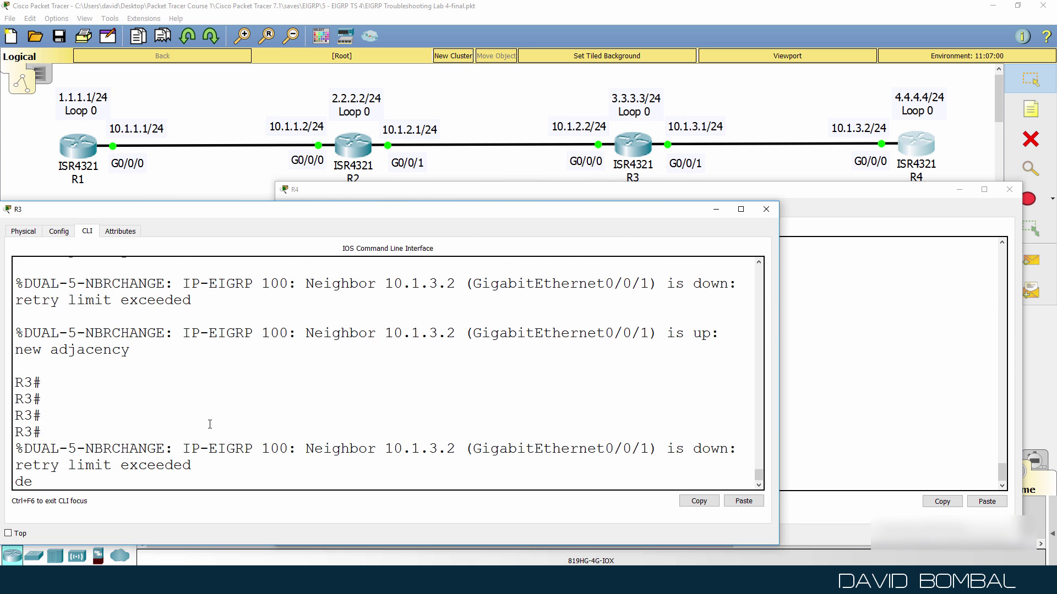
pyautogui.write('bug ei')
pyautogui.press('Tab')
pyautogui.write('pac')
pyautogui.press('Tab')
pyautogui.press('Return')
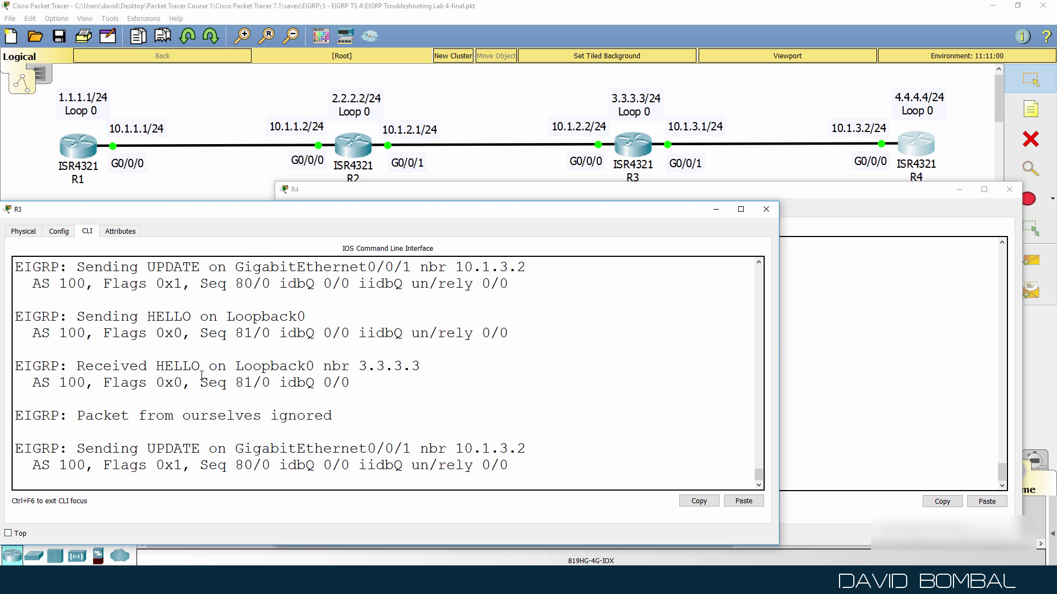
pyautogui.write('un all')
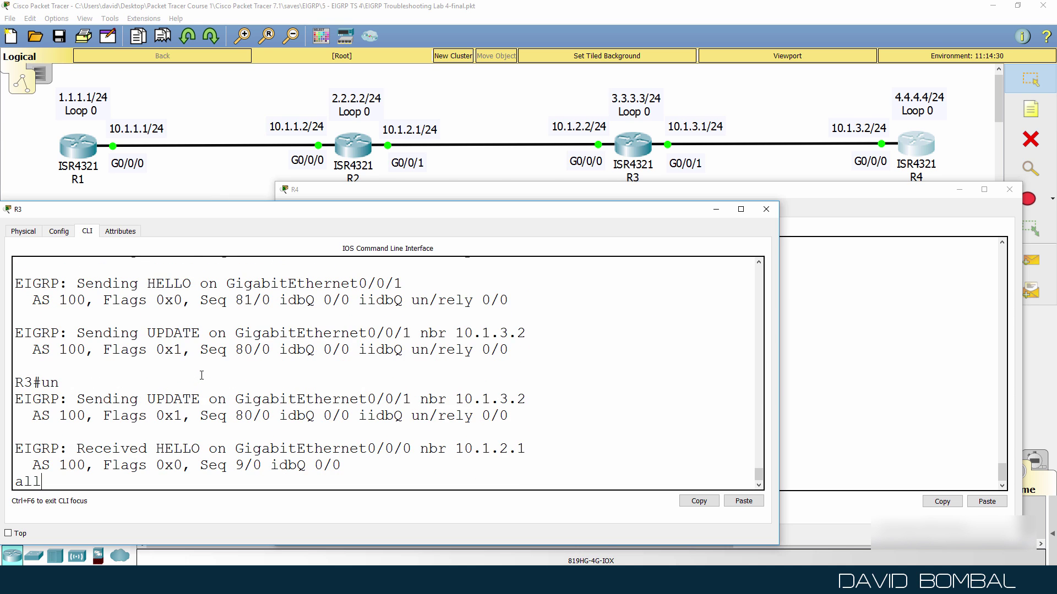
pyautogui.press('Return')
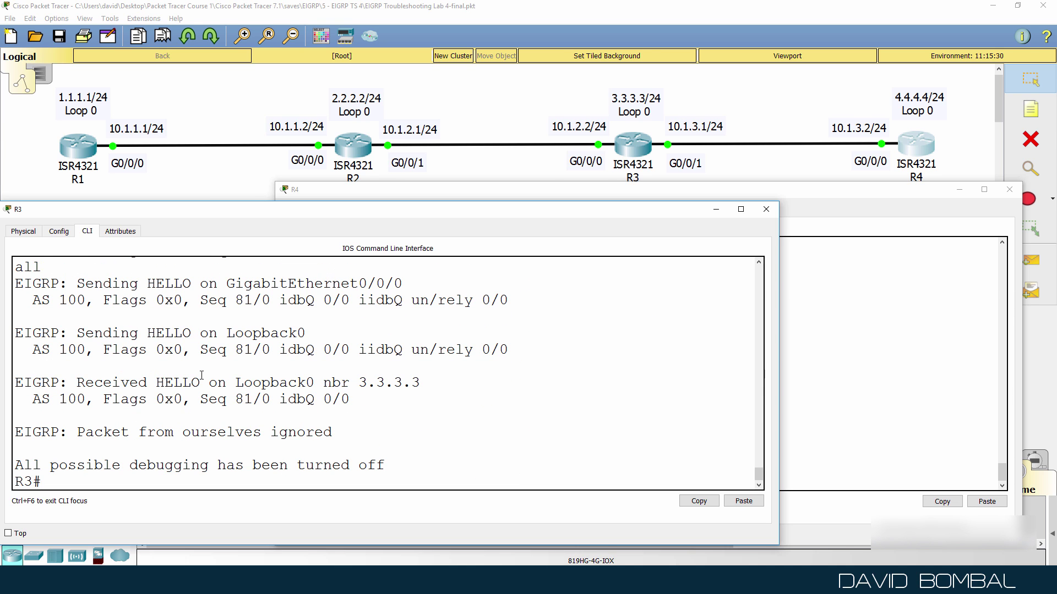
# Review R3's hellos from 10.1.3.2 and updates sent back, and run 'un all' again
pyautogui.moveTo(758, 472); pyautogui.dragTo(757, 395)
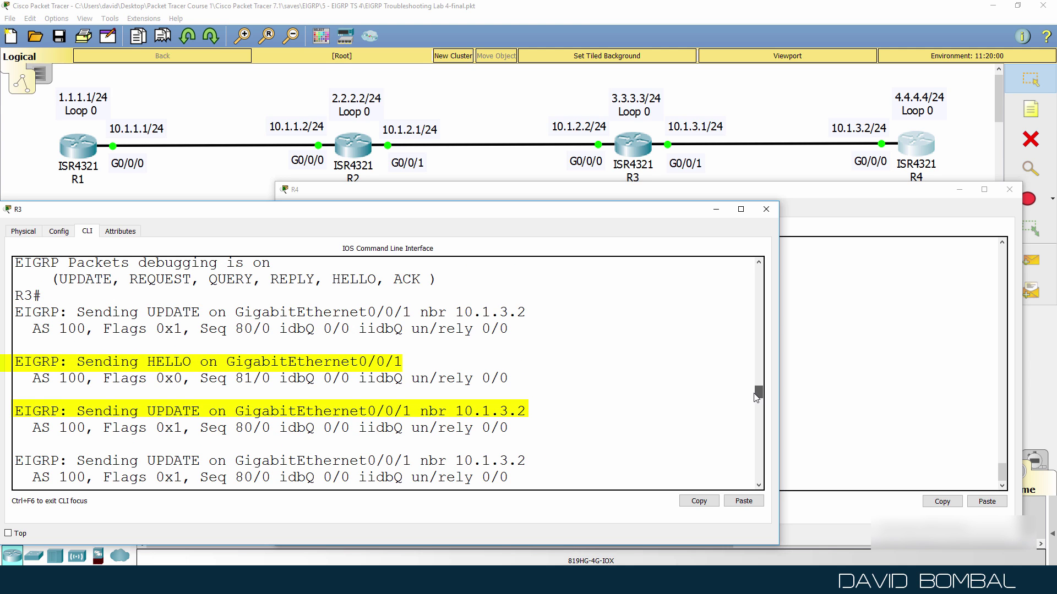
pyautogui.moveTo(757, 396); pyautogui.dragTo(757, 398)
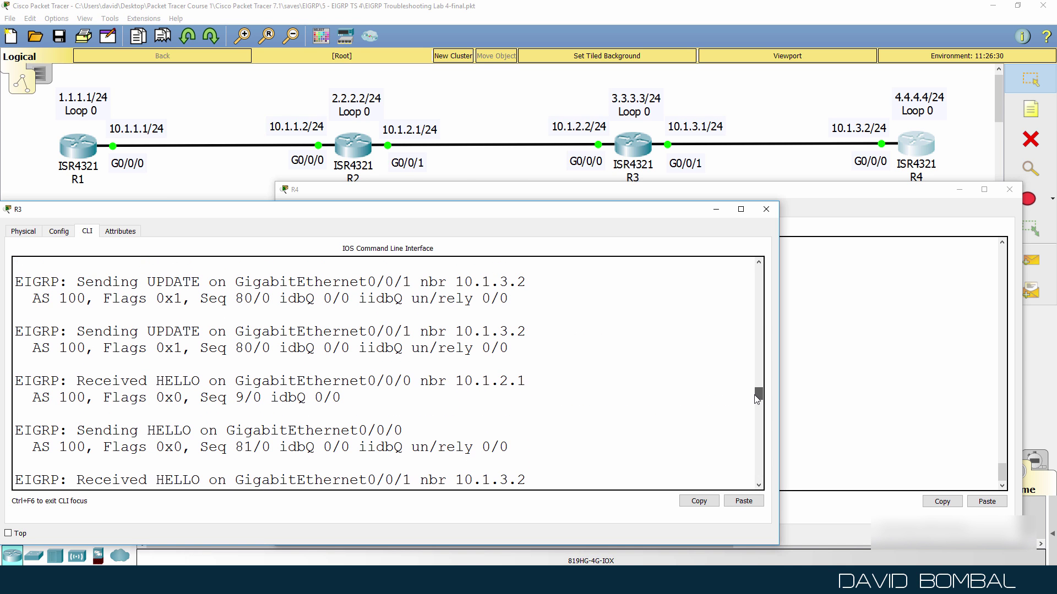
pyautogui.moveTo(757, 399); pyautogui.dragTo(771, 463)
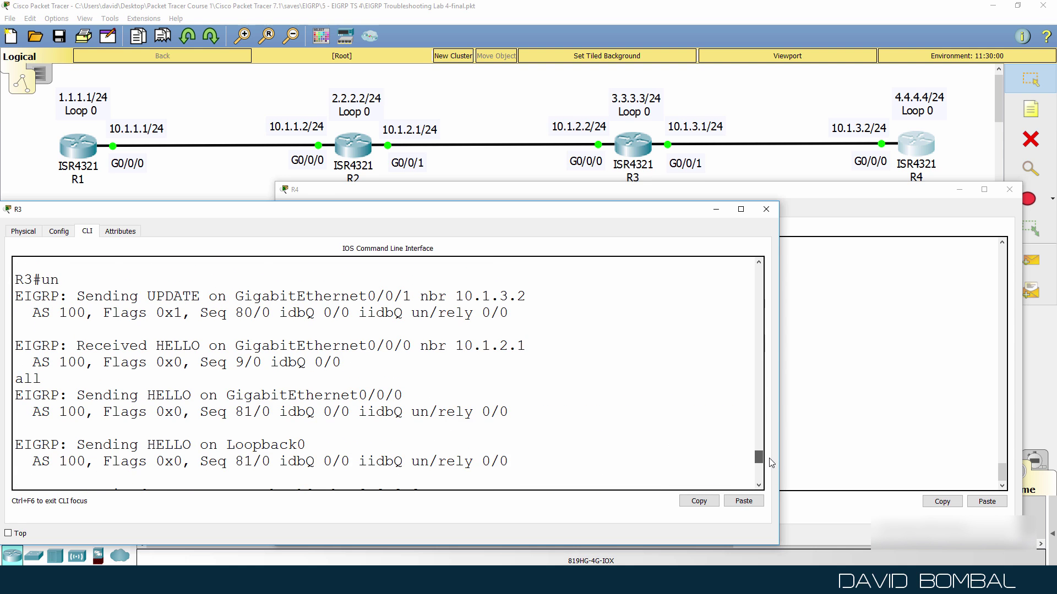
pyautogui.moveTo(772, 464); pyautogui.dragTo(778, 496)
pyautogui.press('Return')
pyautogui.press('Return')
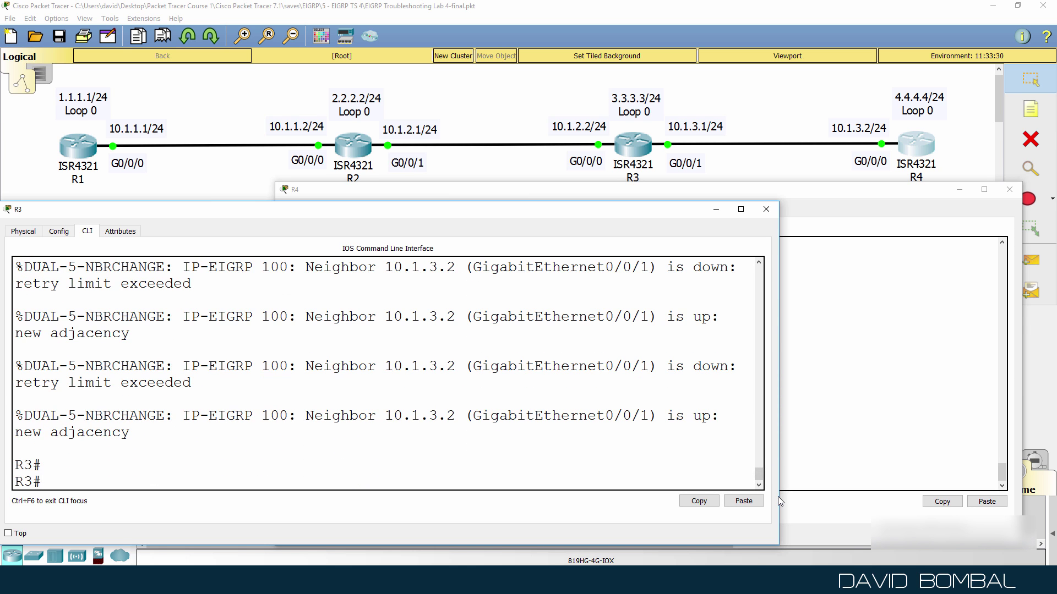
pyautogui.write('un all')
pyautogui.press('Return')
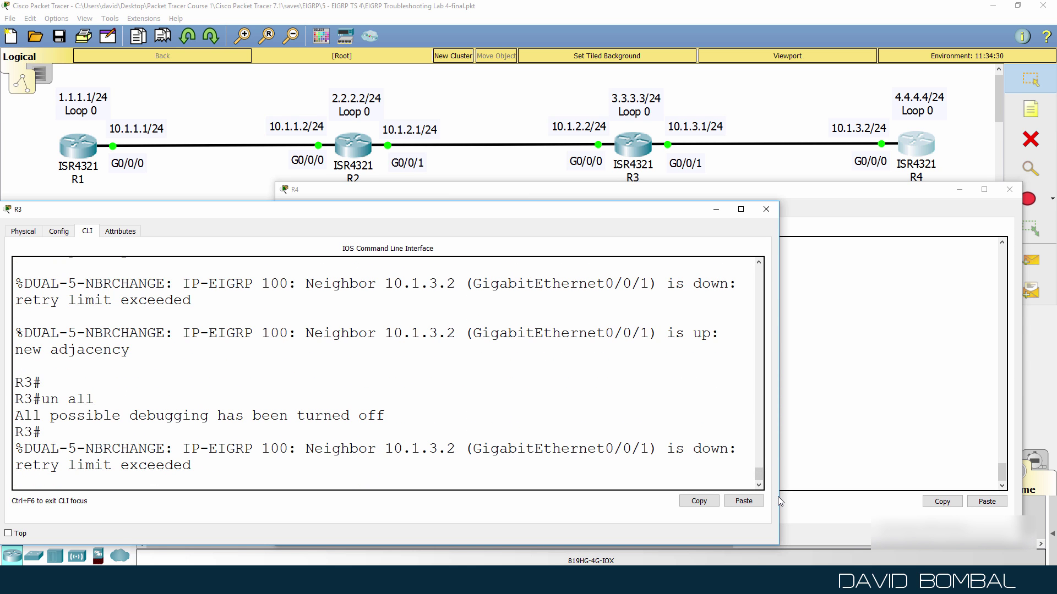
pyautogui.press('Return')
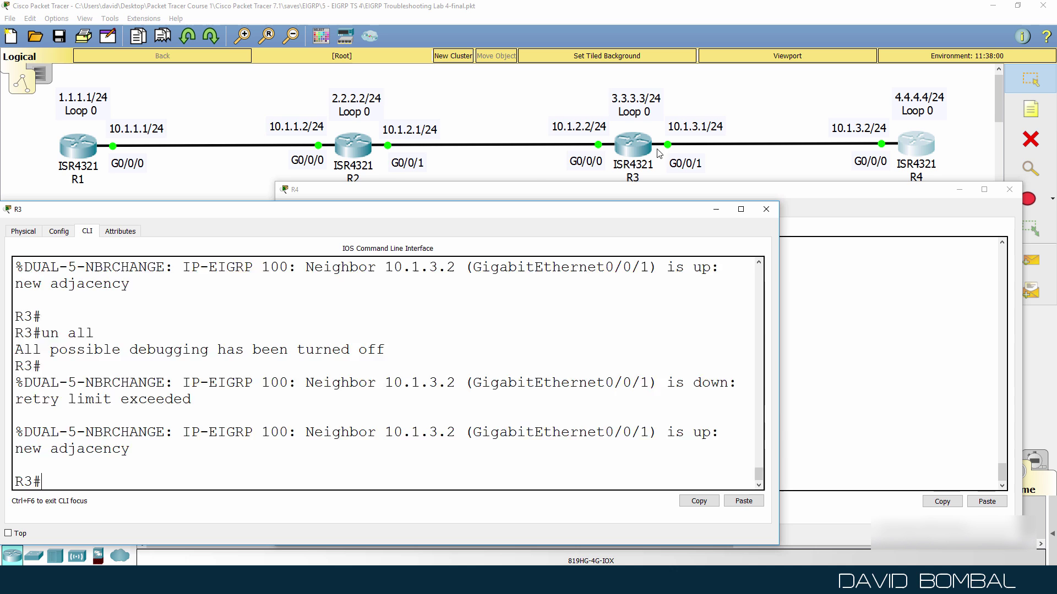
pyautogui.moveTo(759, 474); pyautogui.dragTo(762, 425)
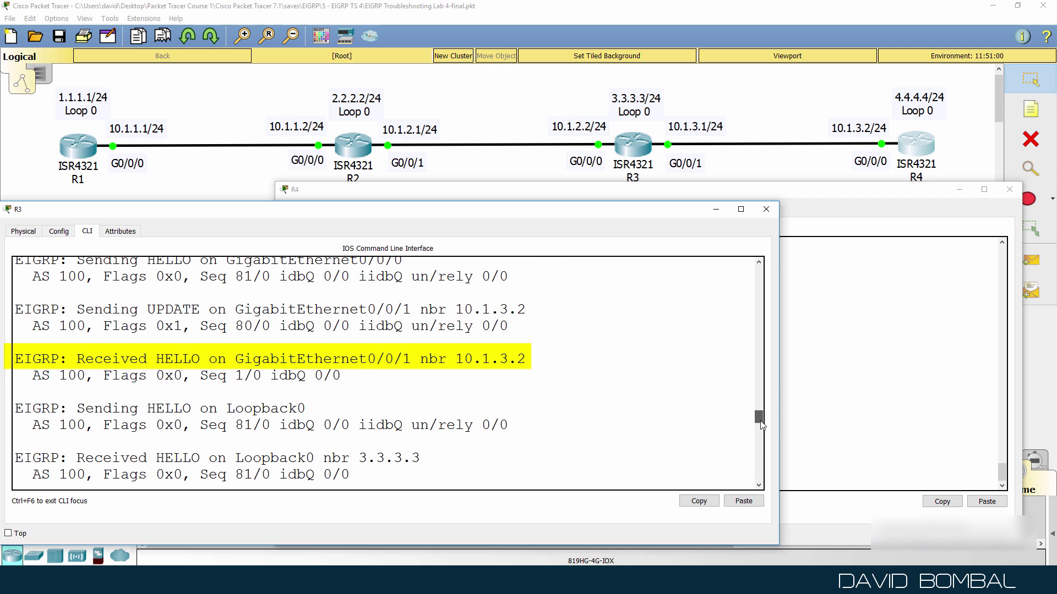
pyautogui.moveTo(761, 424); pyautogui.dragTo(762, 425)
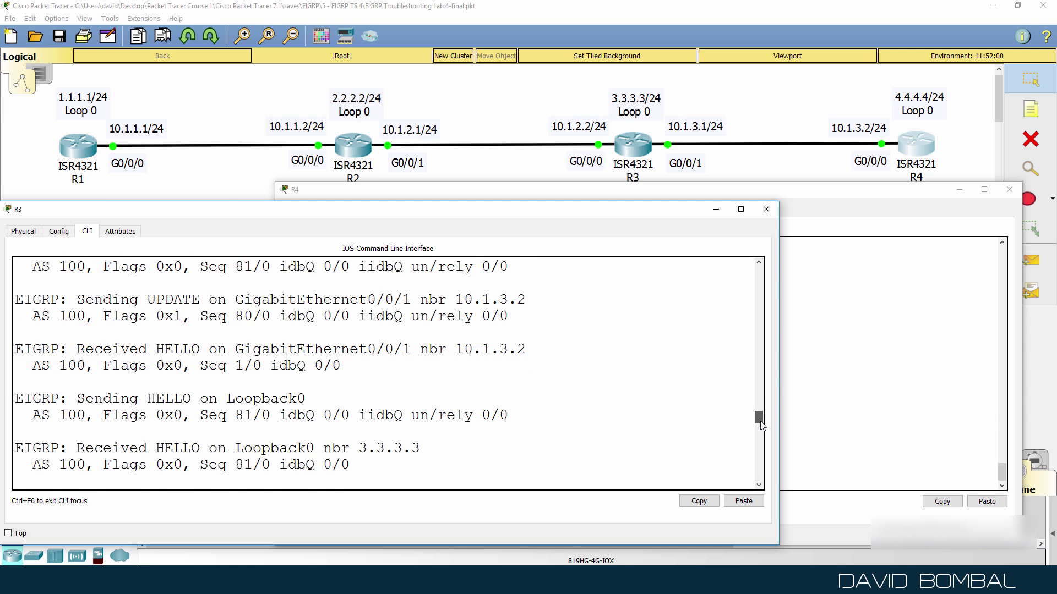
# Ping 10.1.3.2 from R3's console
pyautogui.click(852, 350)
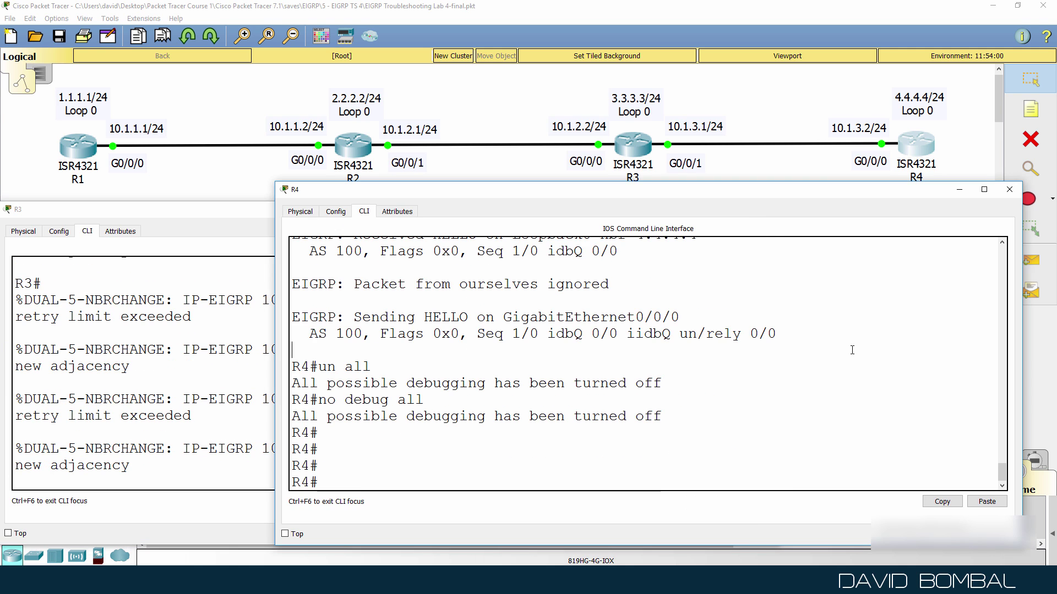
pyautogui.click(243, 433)
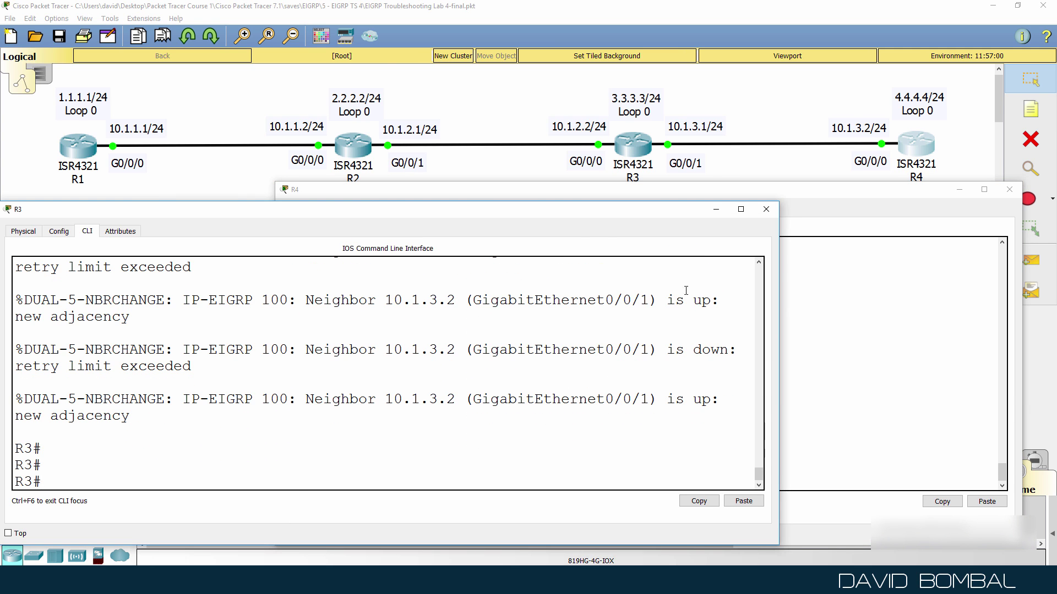
pyautogui.click(800, 308)
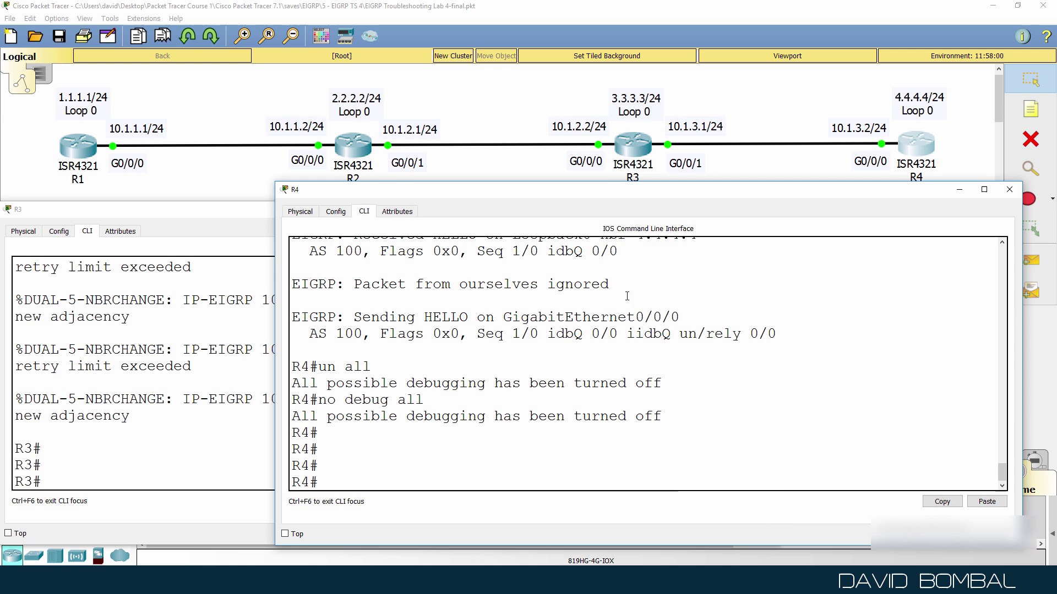
pyautogui.click(86, 287)
pyautogui.write('ping 10.1.3.')
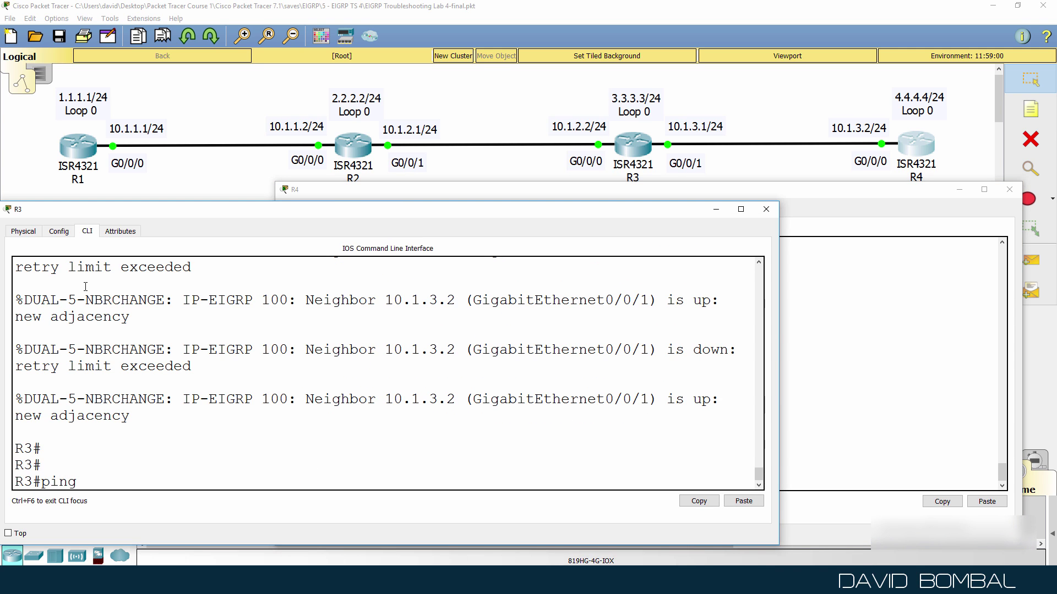
pyautogui.write('2')
pyautogui.press('Return')
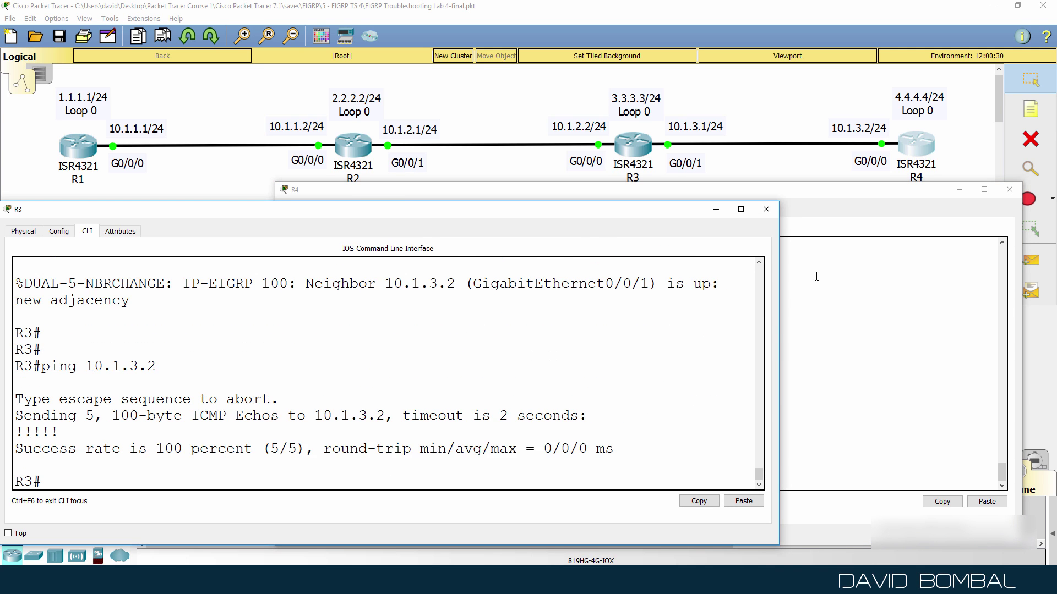
# Ping 10.1.3.1 from R4, then enter 'show ip int g0/0/0'
pyautogui.click(842, 278)
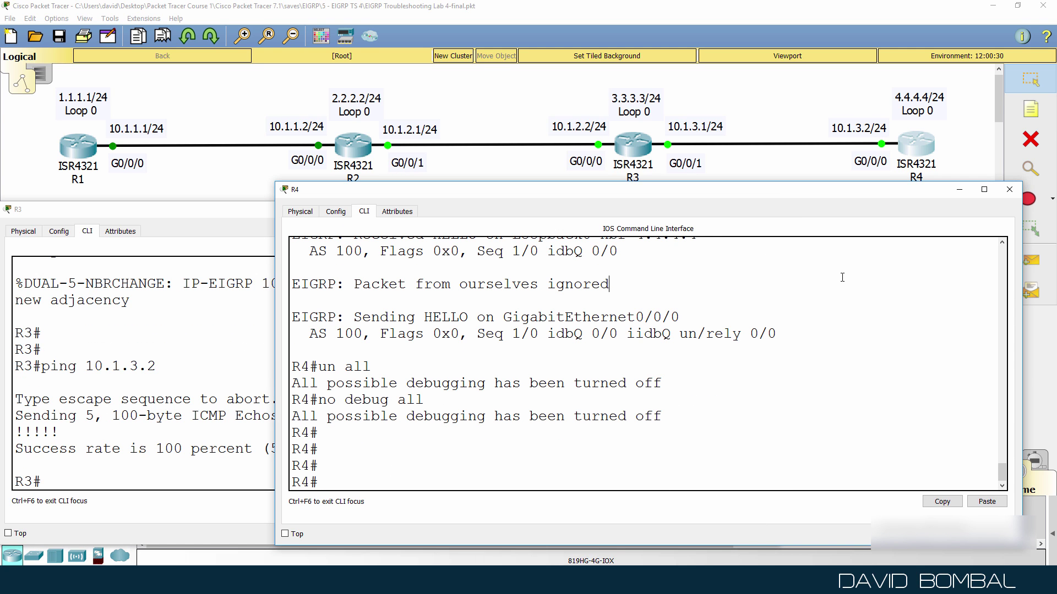
pyautogui.write('ping 10.1.3.1')
pyautogui.press('Return')
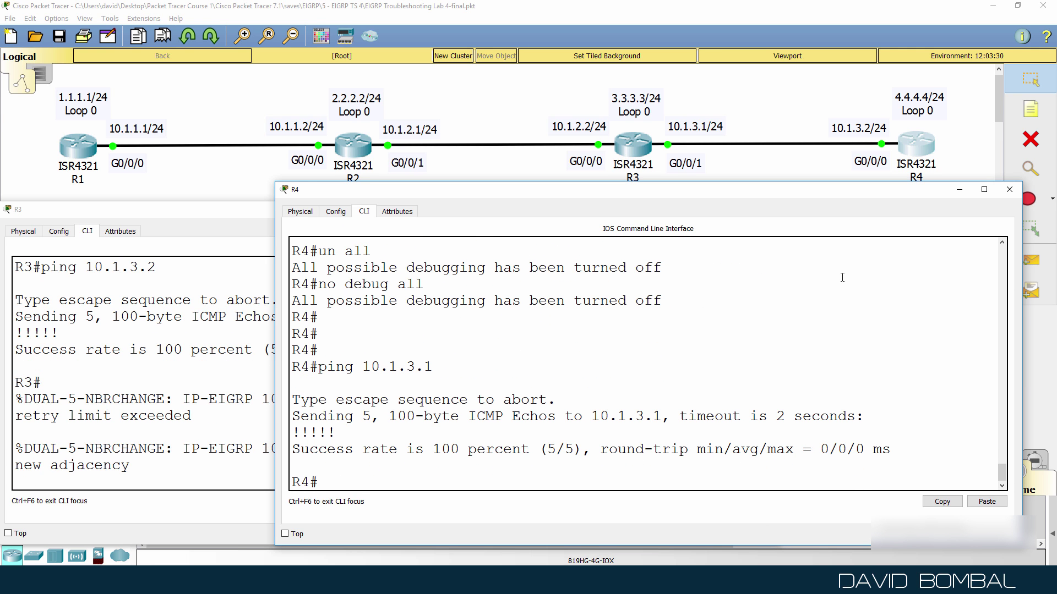
pyautogui.write('show ip int g0/0/0')
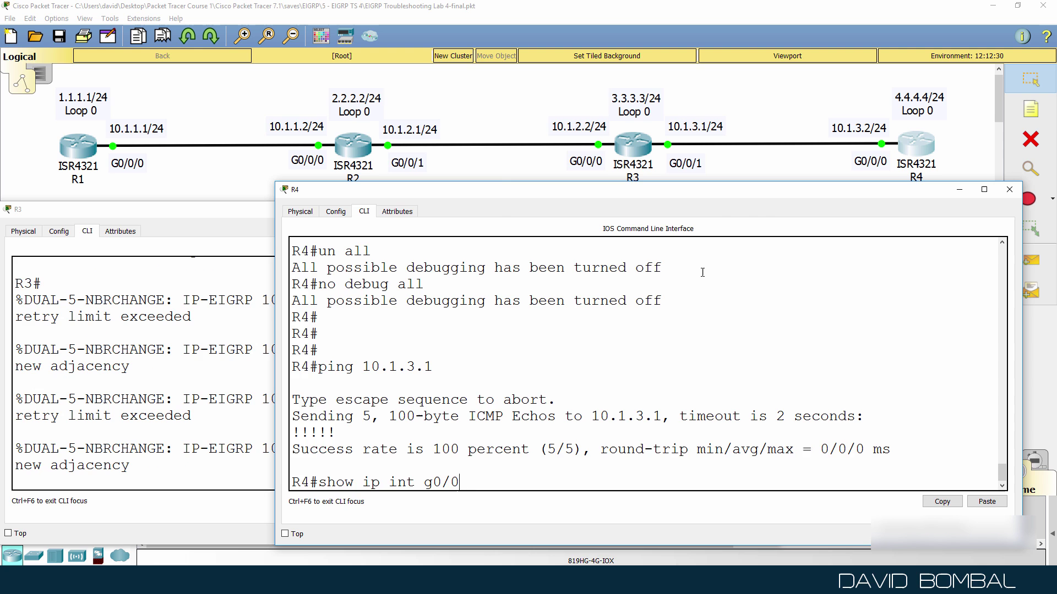
# Show R4's G0/0/0 details, marking the up/up status, 10.1.3.2/24 and 'Inbound access list is 100'
pyautogui.press('Return')
pyautogui.scroll(4, 702, 272)
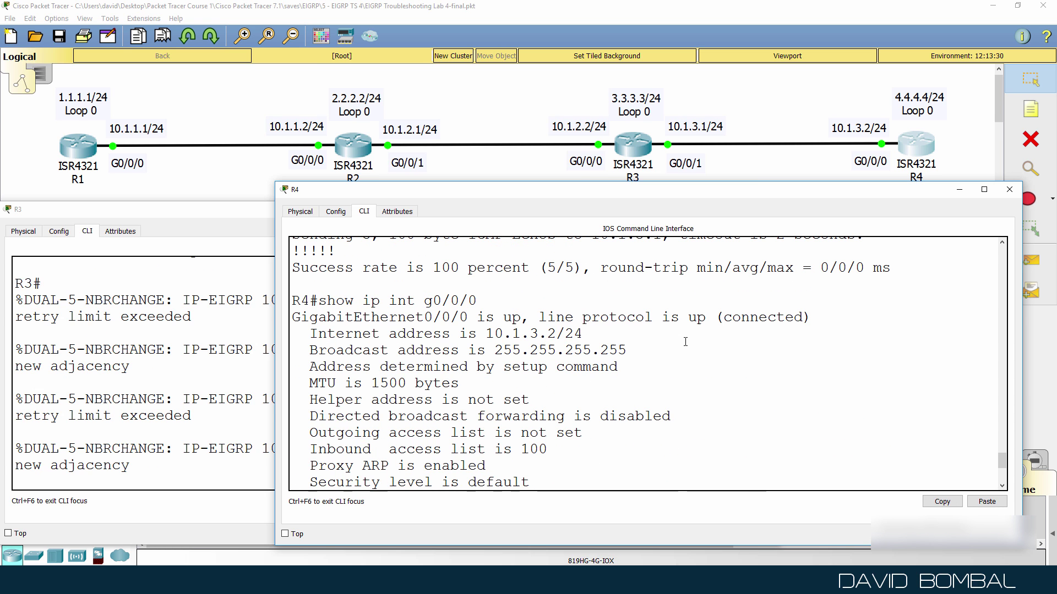
pyautogui.moveTo(477, 301); pyautogui.dragTo(321, 301)
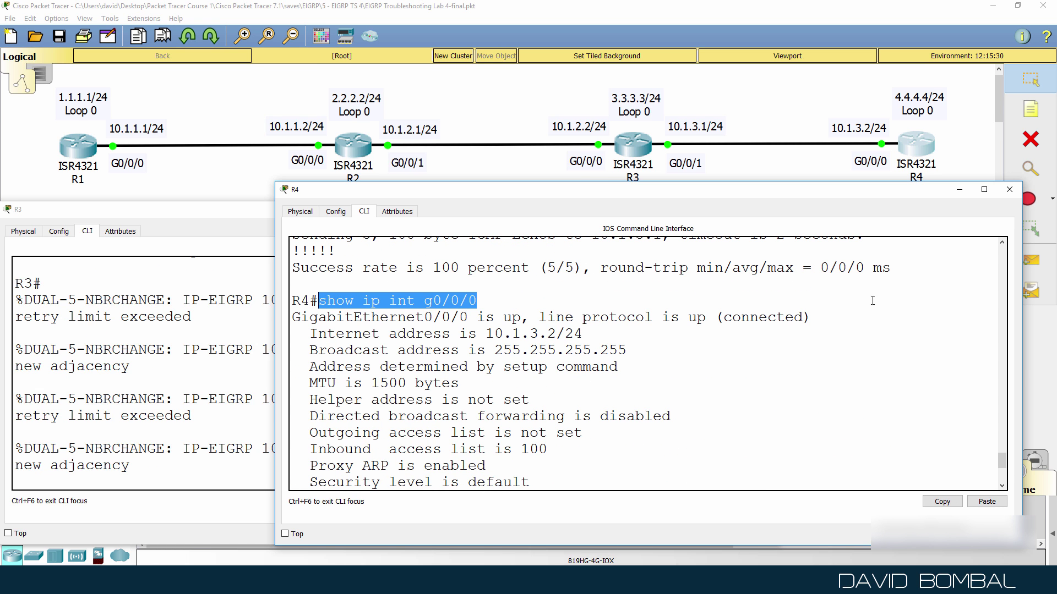
pyautogui.moveTo(854, 317); pyautogui.dragTo(476, 300)
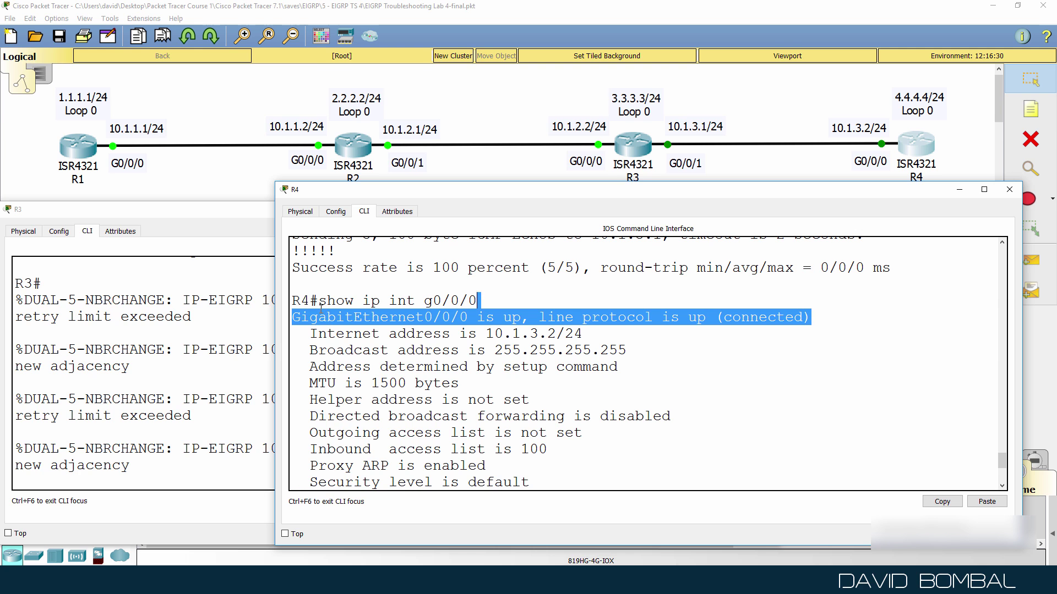
pyautogui.moveTo(582, 334); pyautogui.dragTo(294, 329)
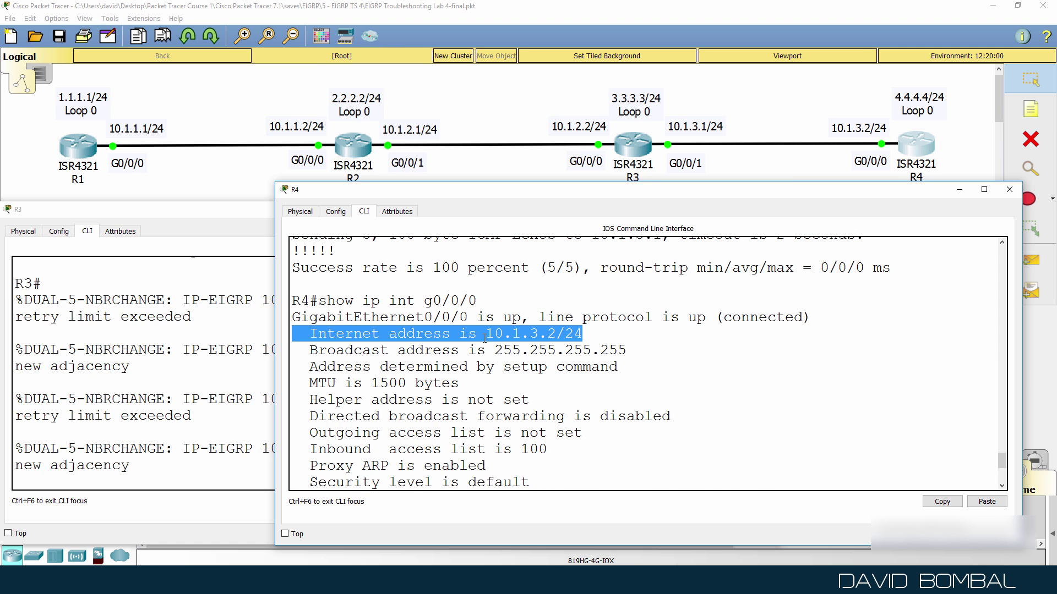
pyautogui.scroll(-3, 485, 338)
pyautogui.scroll(2, 541, 362)
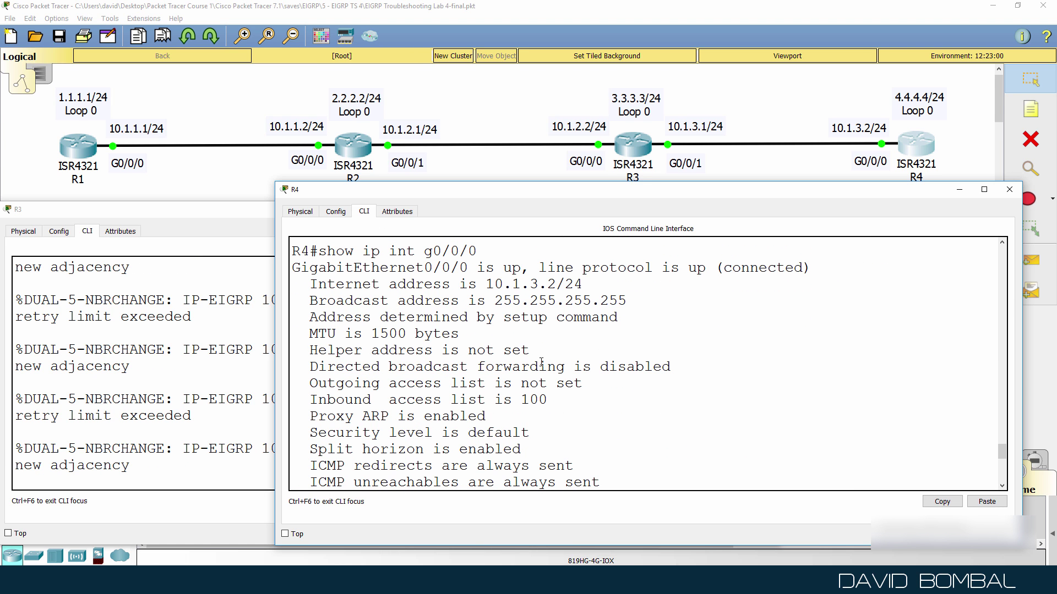
pyautogui.moveTo(570, 404); pyautogui.dragTo(273, 393)
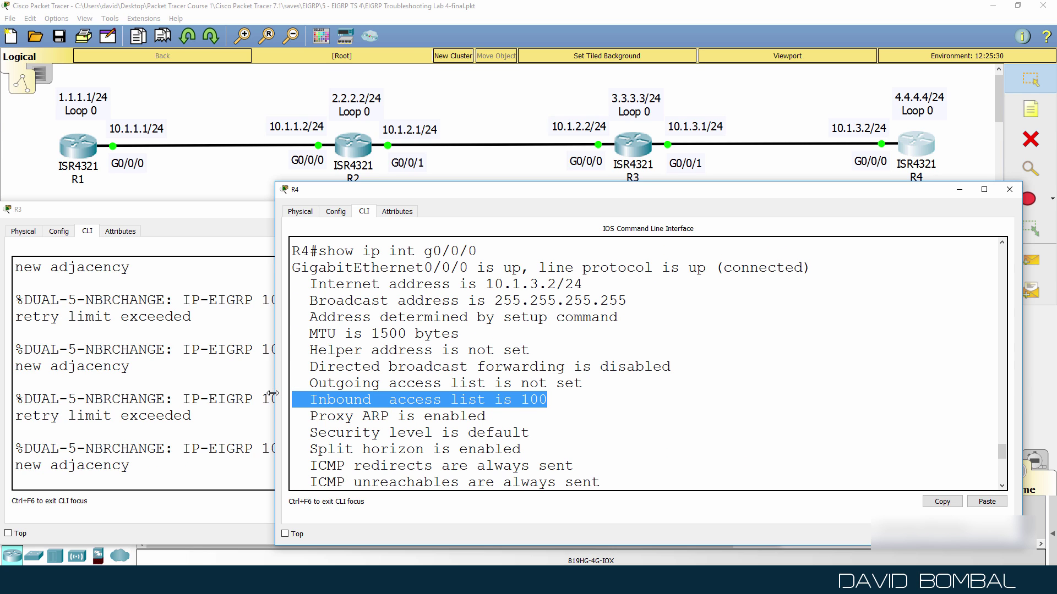
pyautogui.moveTo(528, 400); pyautogui.dragTo(307, 397)
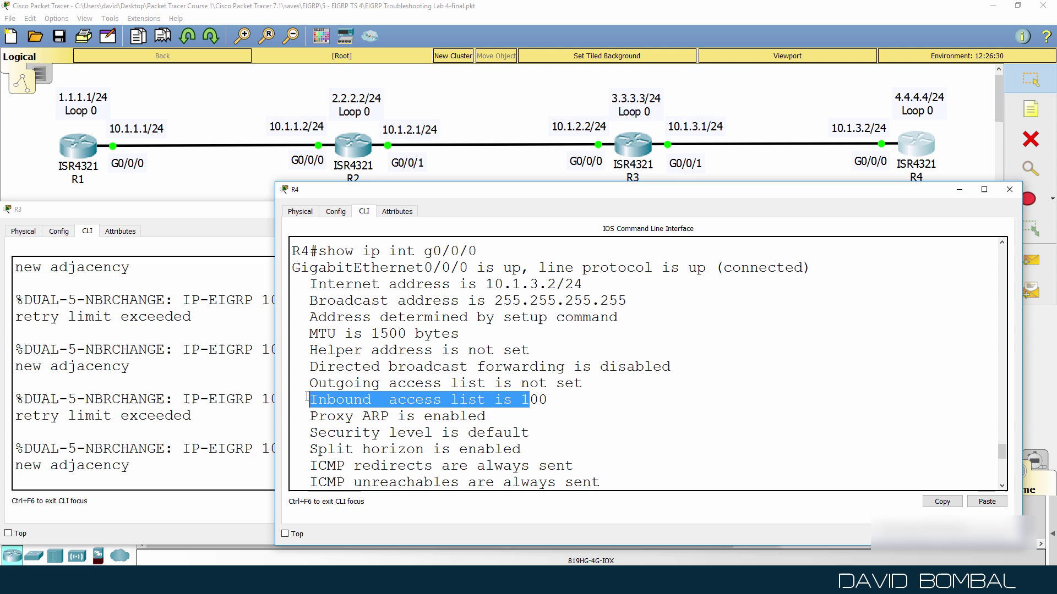
pyautogui.moveTo(472, 251); pyautogui.dragTo(334, 252)
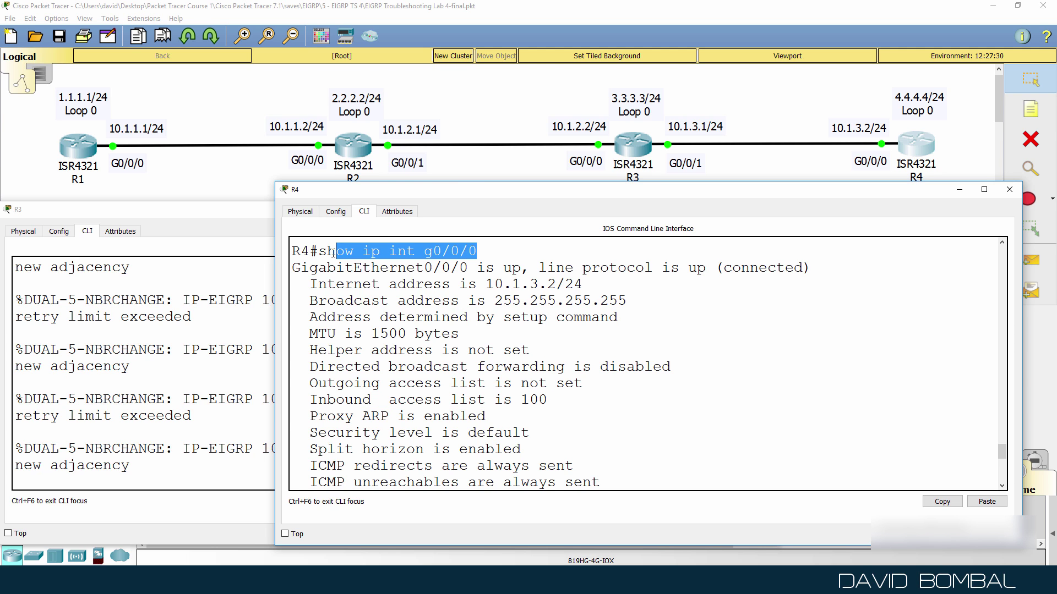
pyautogui.press('Return')
# List R4's access list 100 and mark its 'deny eigrp any any' entry
pyautogui.write('sh acce')
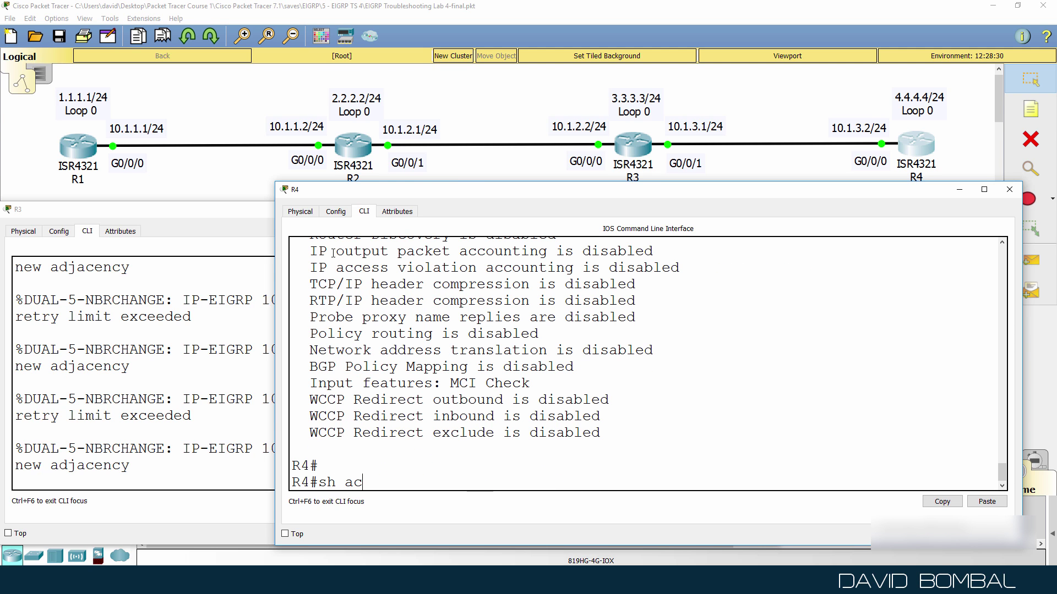
pyautogui.press('Tab')
pyautogui.write('100')
pyautogui.press('Return')
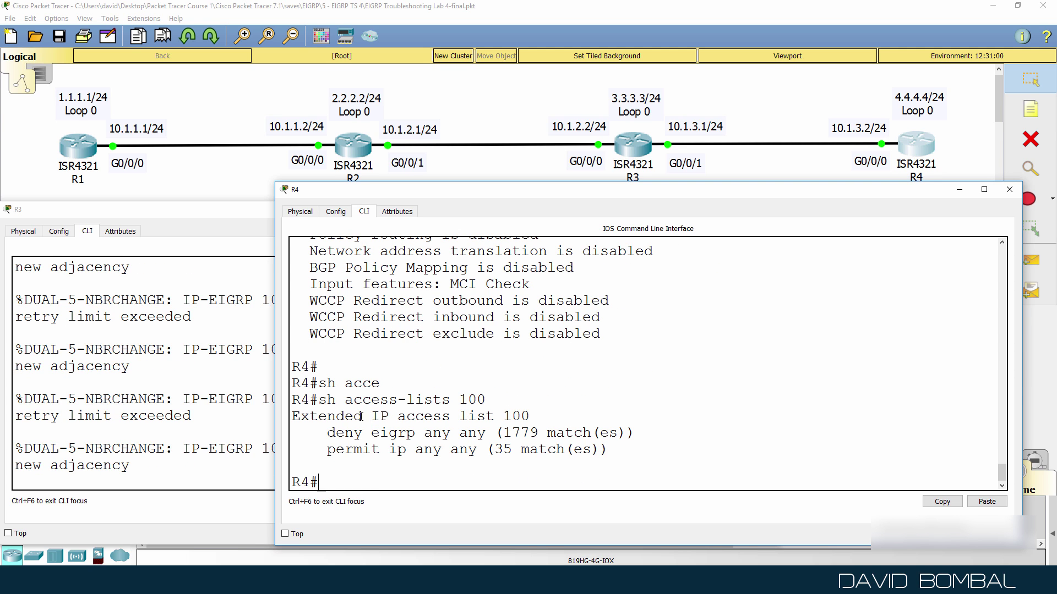
pyautogui.moveTo(310, 433); pyautogui.dragTo(654, 434)
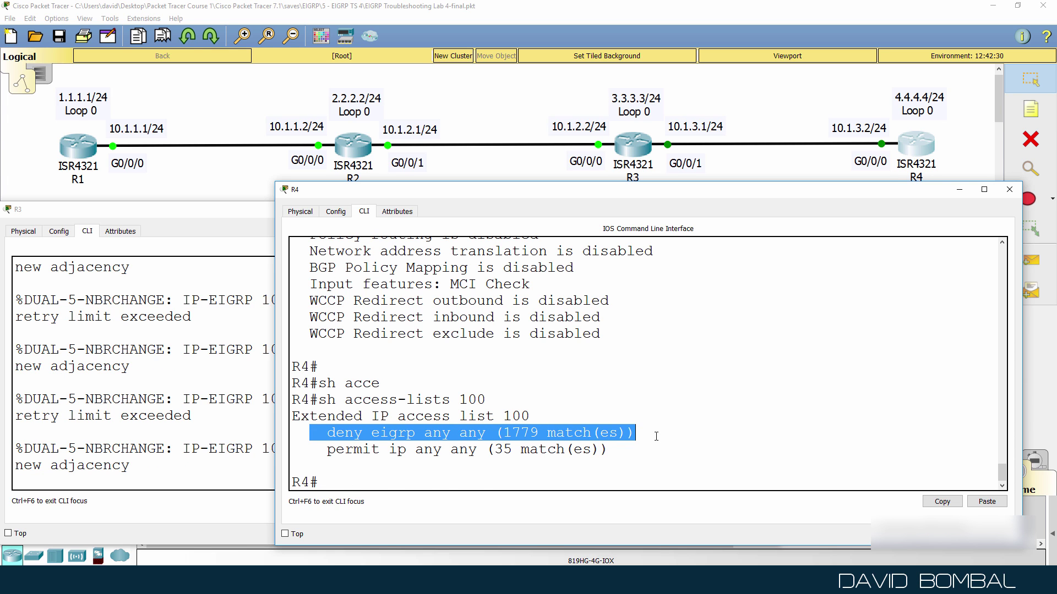
# Rerun 'sh access-lists 100' twice, noting deny eigrp matches rising 1779, 1811, 1821
pyautogui.press('Up')
pyautogui.press('Return')
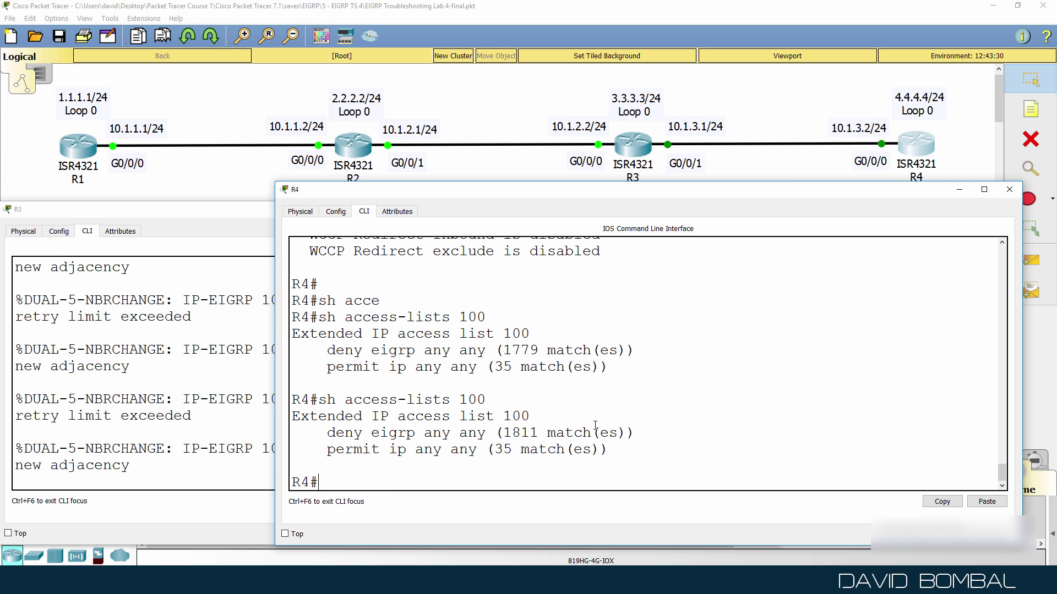
pyautogui.moveTo(648, 357); pyautogui.dragTo(324, 350)
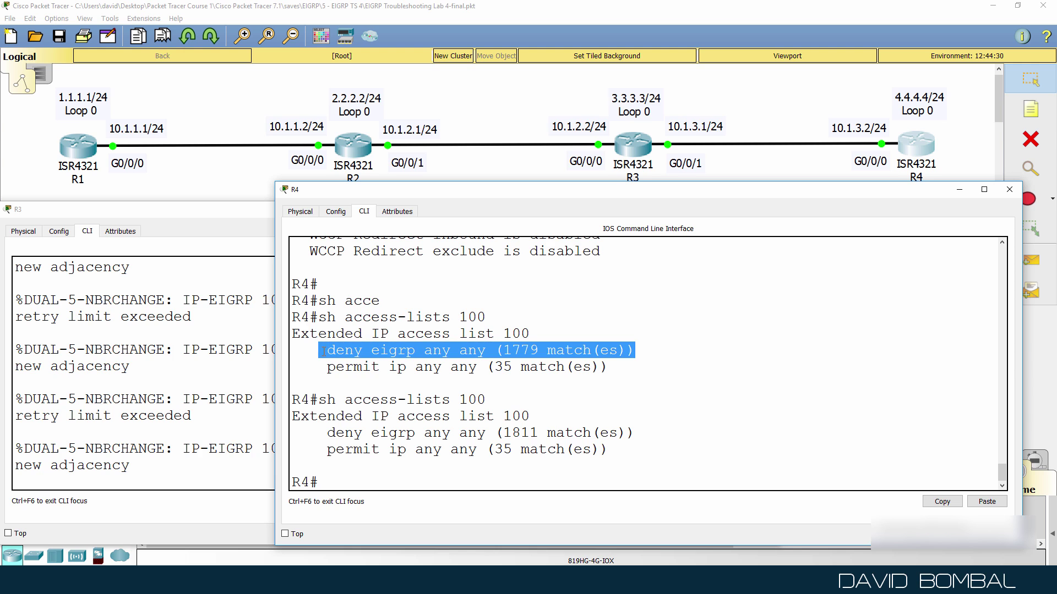
pyautogui.moveTo(495, 433); pyautogui.dragTo(646, 442)
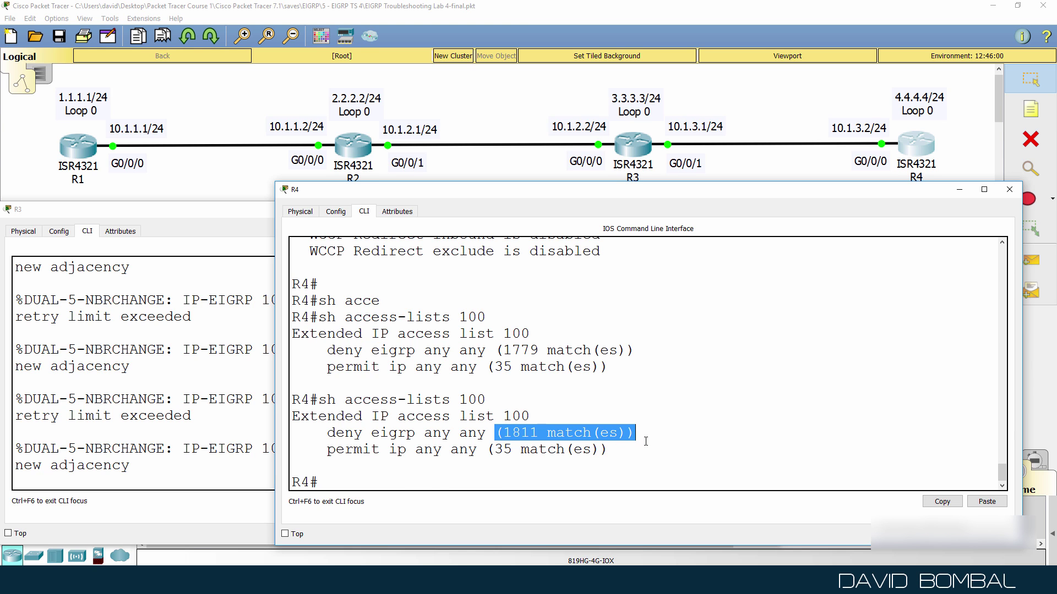
pyautogui.press('Up')
pyautogui.press('Return')
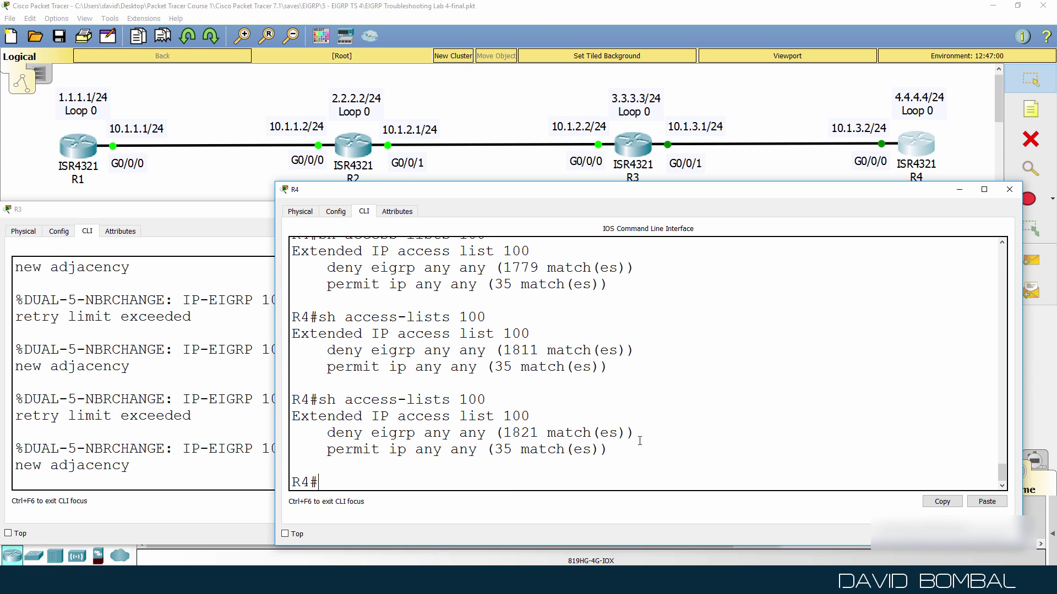
pyautogui.moveTo(640, 440); pyautogui.dragTo(263, 432)
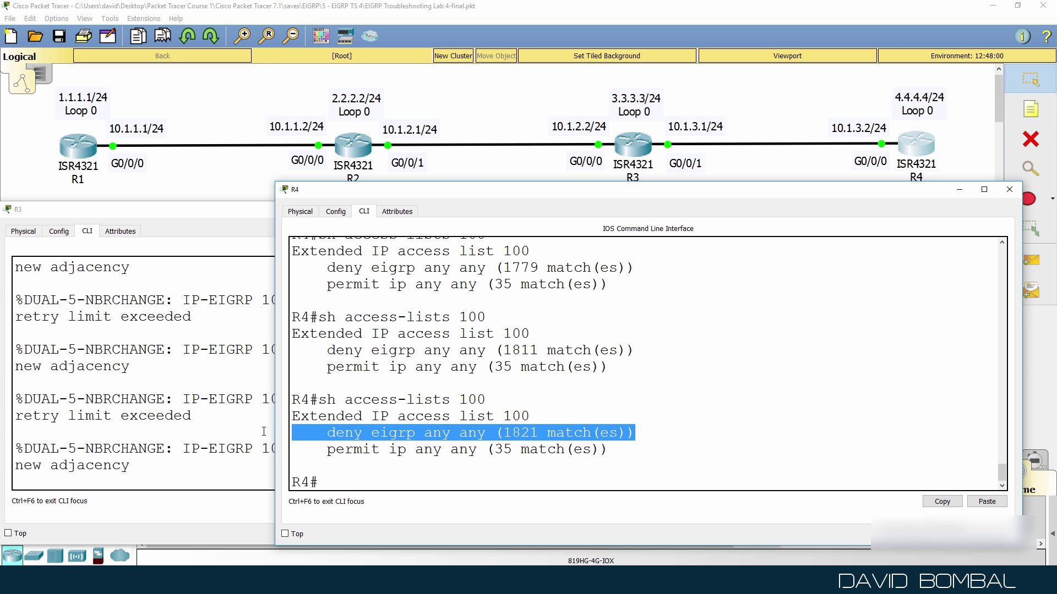
pyautogui.moveTo(526, 198); pyautogui.dragTo(532, 212)
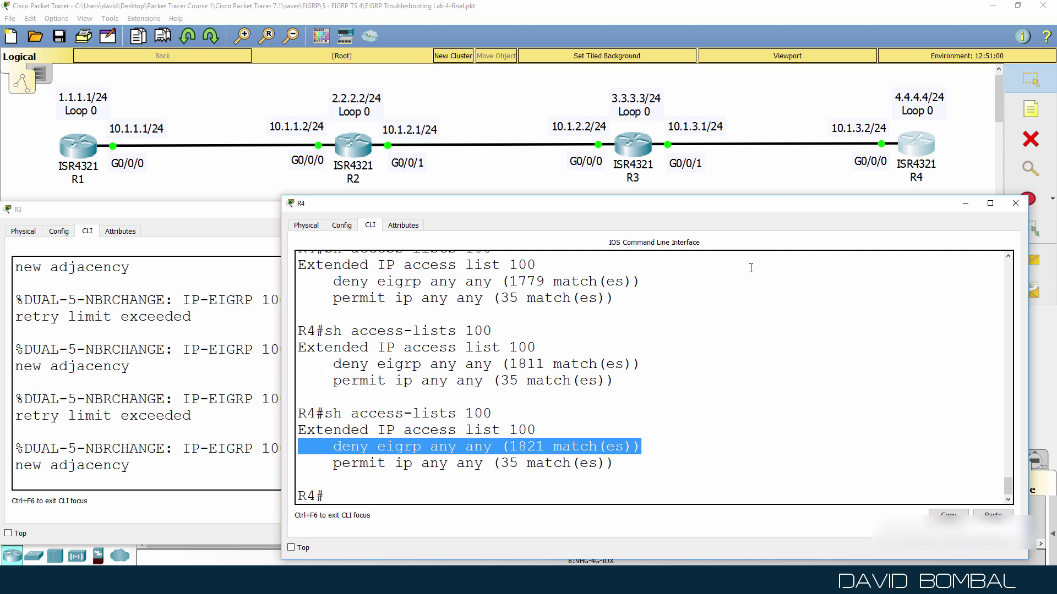
# Apply 'no ip access-group 100 in' on R4's G0/0/0 and exit configuration mode
pyautogui.write('conf t')
pyautogui.press('Return')
pyautogui.write('i')
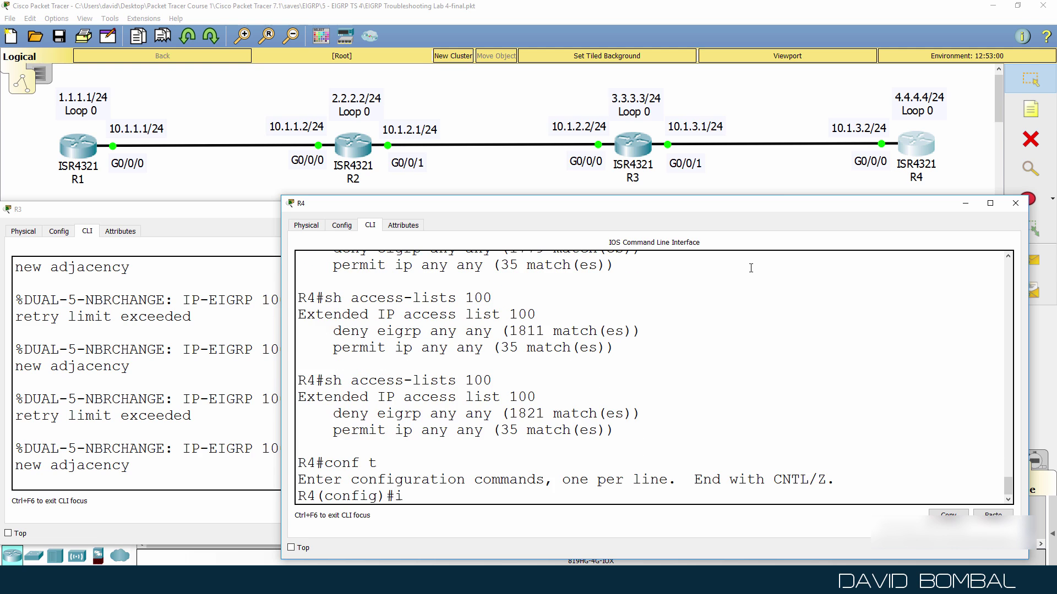
pyautogui.write('nt g0/0/')
pyautogui.write('0')
pyautogui.press('Return')
pyautogui.write('no ')
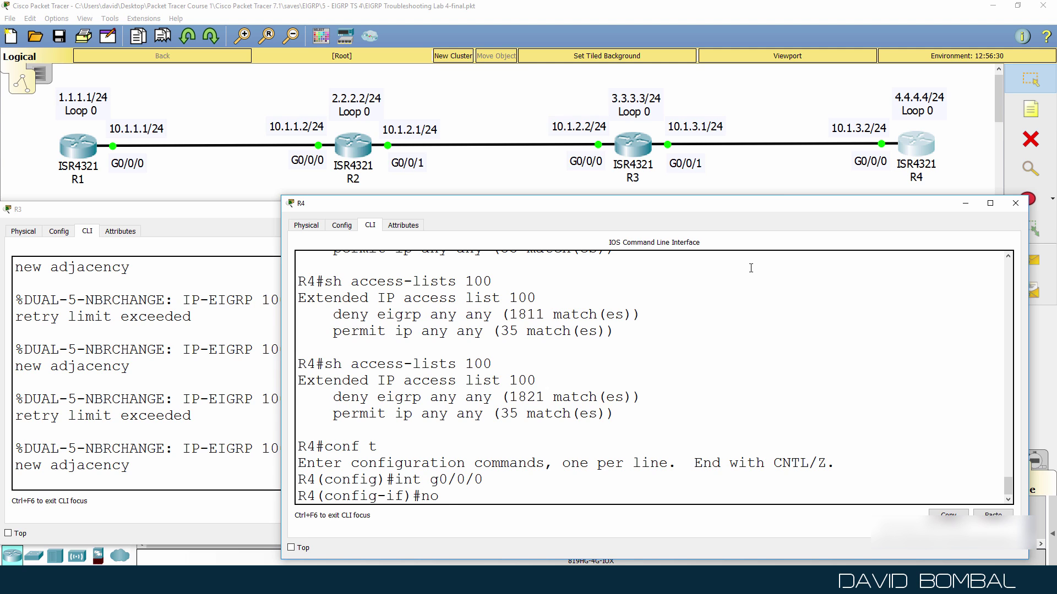
pyautogui.write('ip acce')
pyautogui.press('Tab')
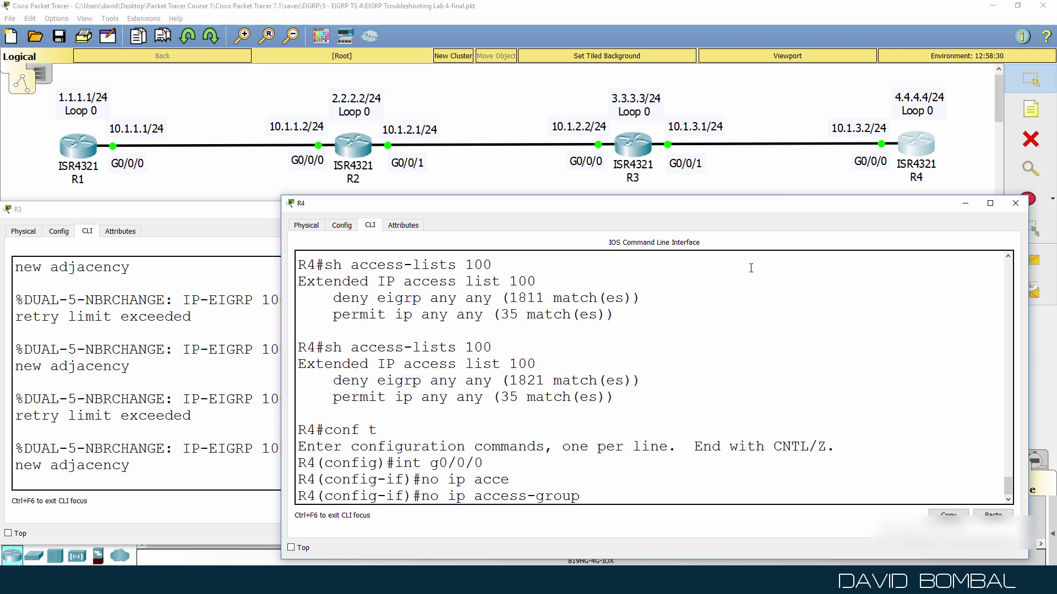
pyautogui.write('100 in')
pyautogui.press('Return')
pyautogui.write('end')
pyautogui.press('Return')
pyautogui.press('Return')
pyautogui.press('Return')
pyautogui.press('Return')
pyautogui.press('Return')
pyautogui.write('s')
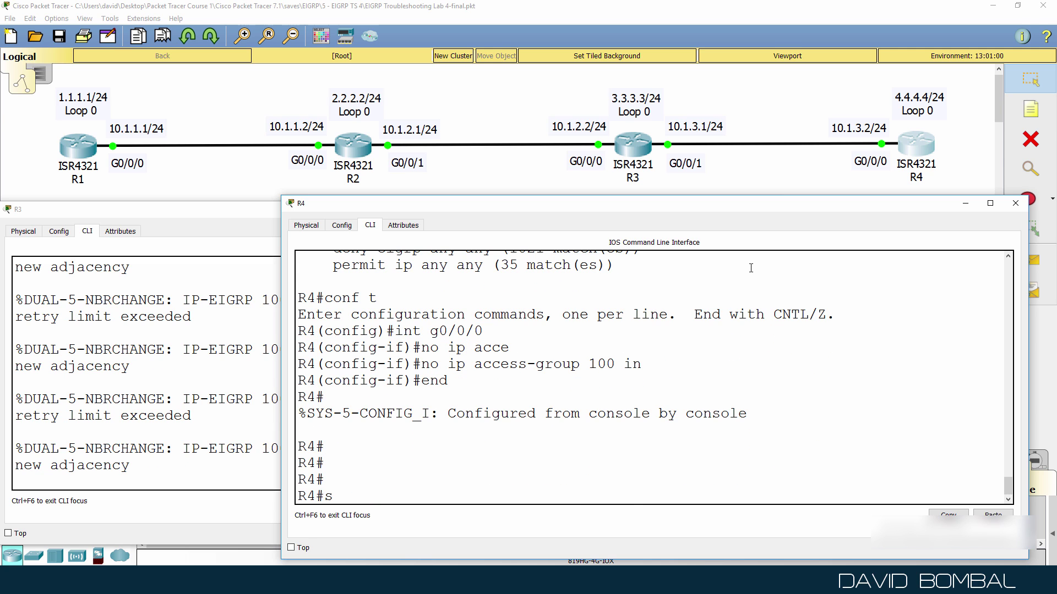
pyautogui.write('how ip int')
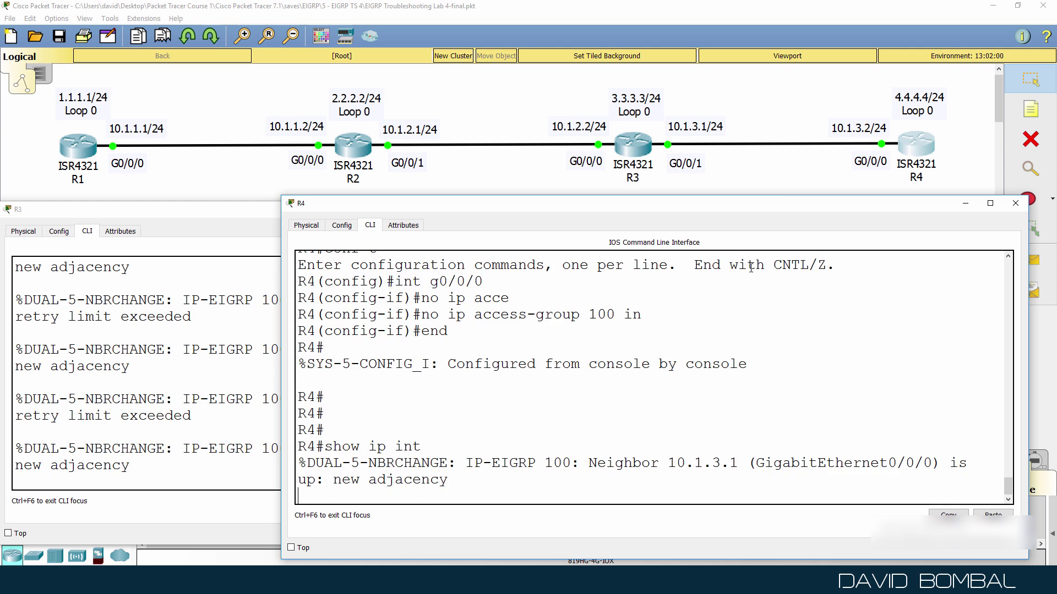
pyautogui.write(' g')
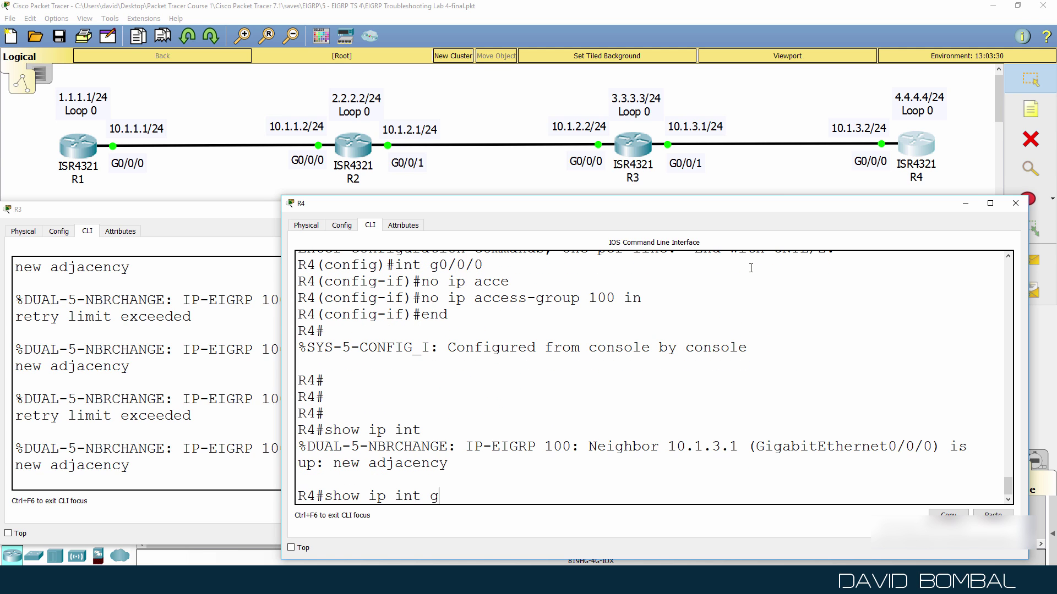
pyautogui.write('0/0/0')
# Confirm neighbor 10.1.3.1 came up and G0/0/0 shows no inbound access list
pyautogui.tripleClick(698, 443)
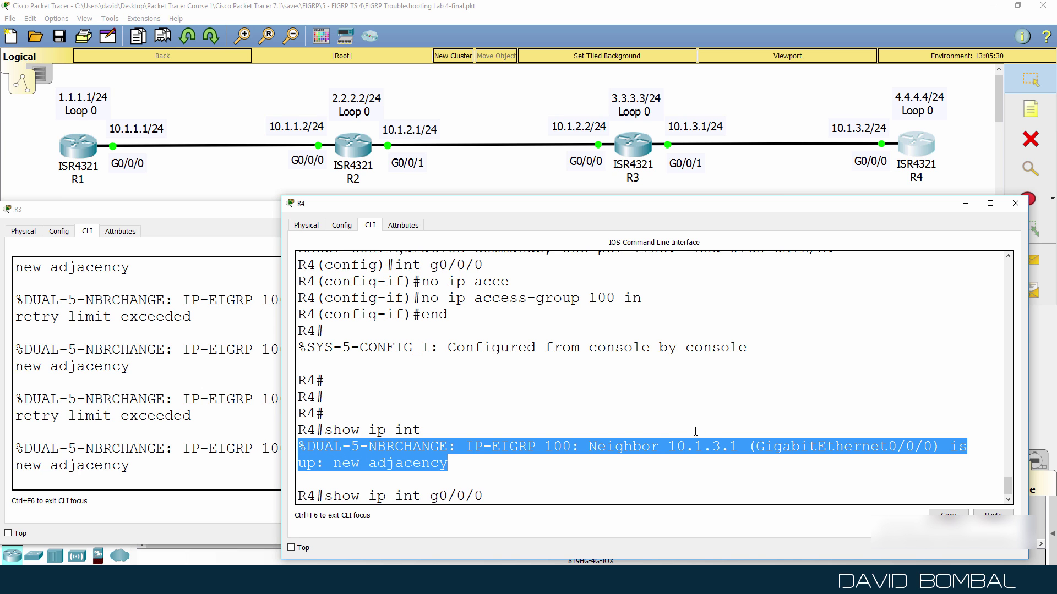
pyautogui.press('Return')
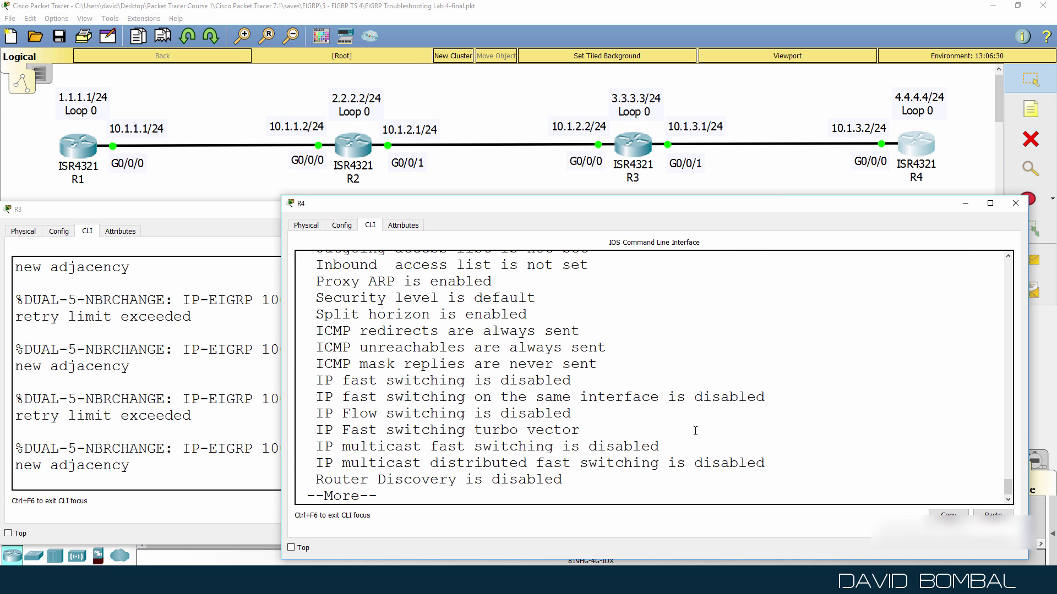
pyautogui.scroll(4, 693, 427)
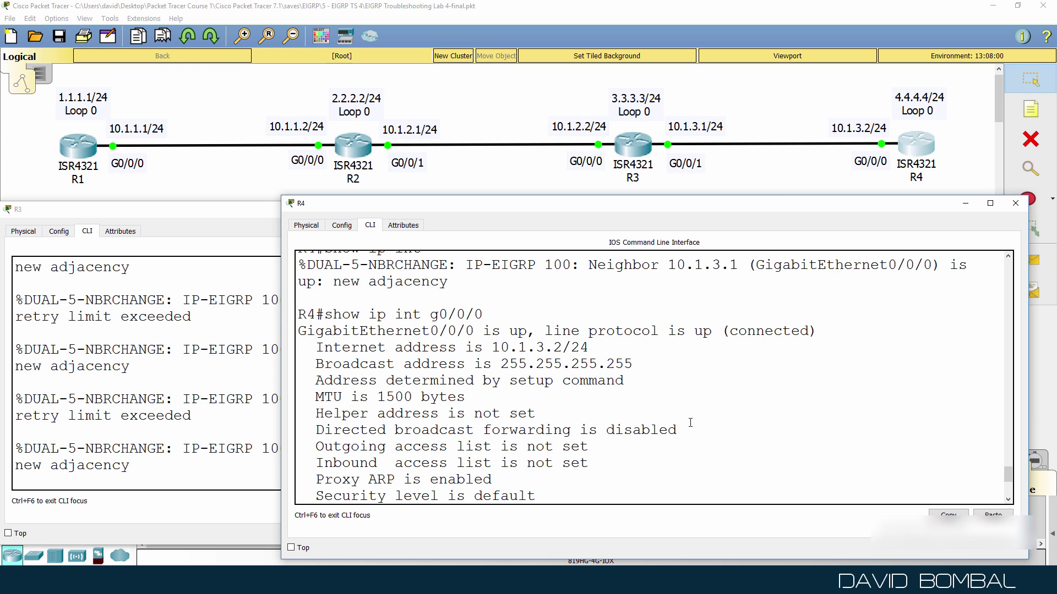
pyautogui.moveTo(594, 462); pyautogui.dragTo(284, 469)
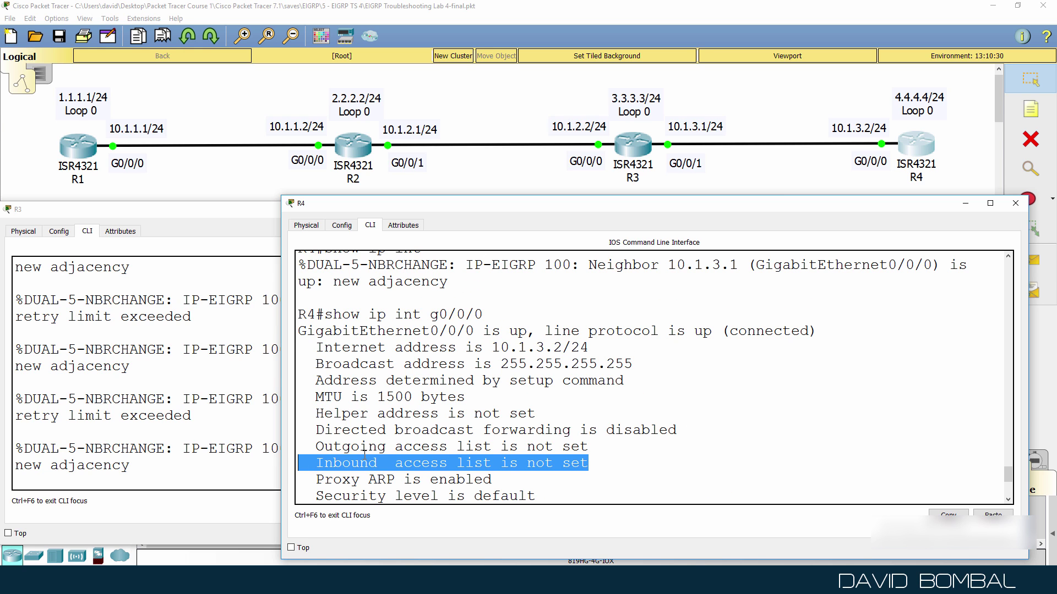
pyautogui.press('space')
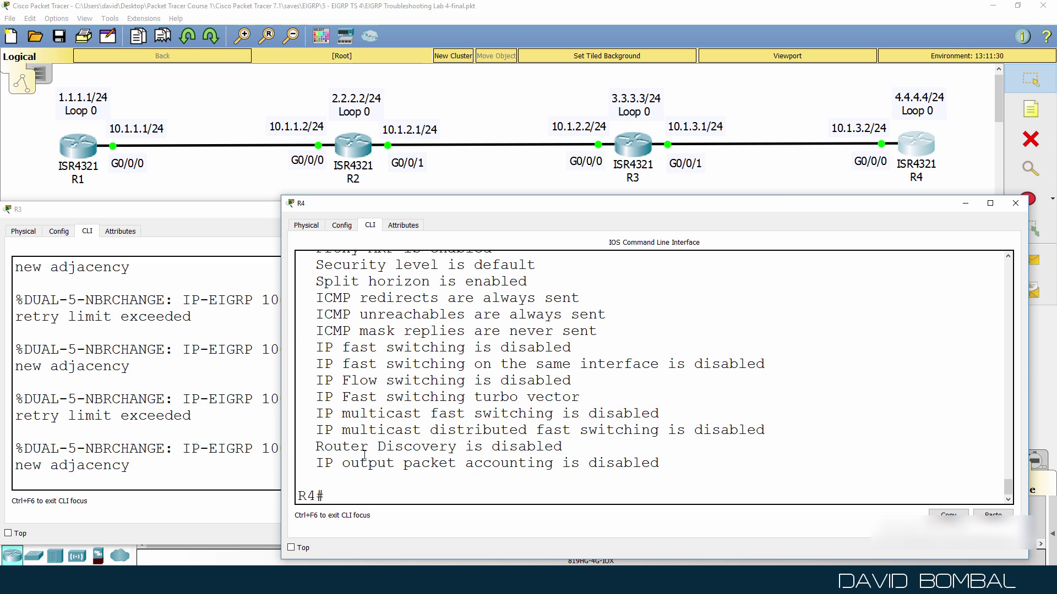
# List R4's access lists, showing list 100's deny at 1853 and permit at 35 matches
pyautogui.write('sh acce')
pyautogui.press('Tab')
pyautogui.press('Return')
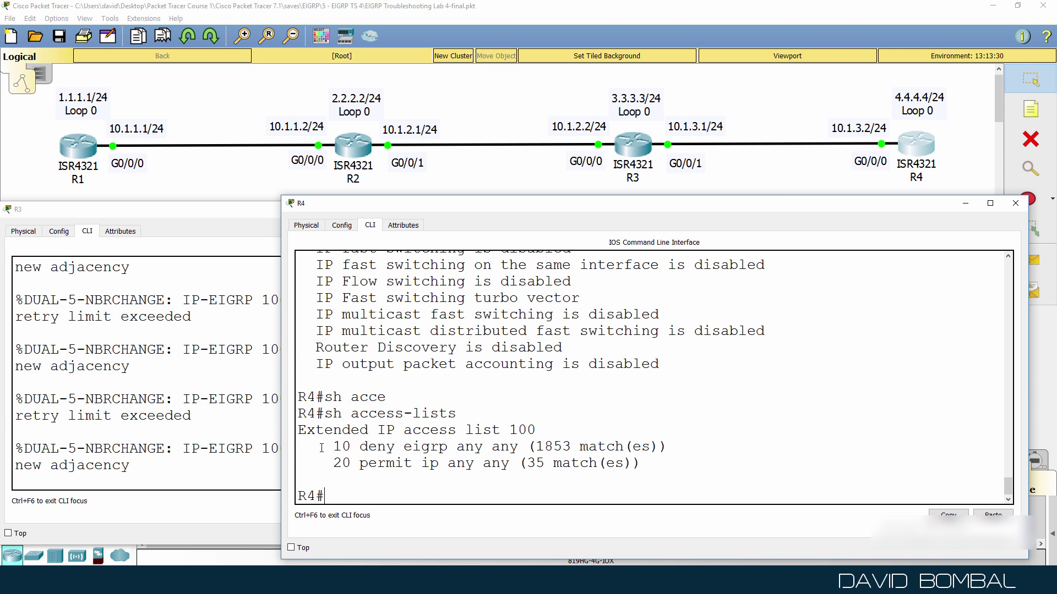
pyautogui.moveTo(324, 448); pyautogui.dragTo(668, 482)
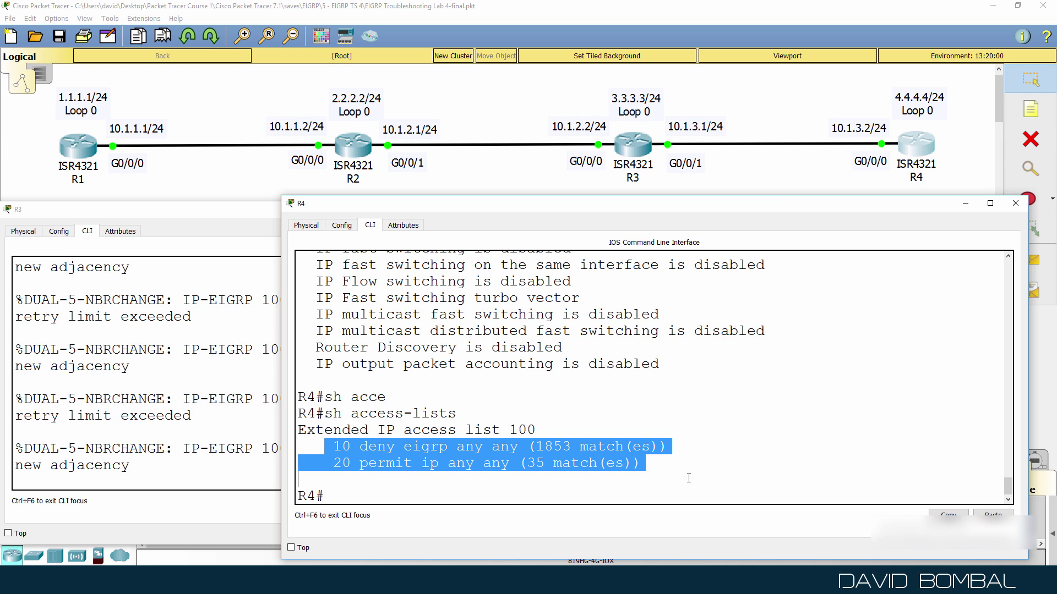
pyautogui.write('sh')
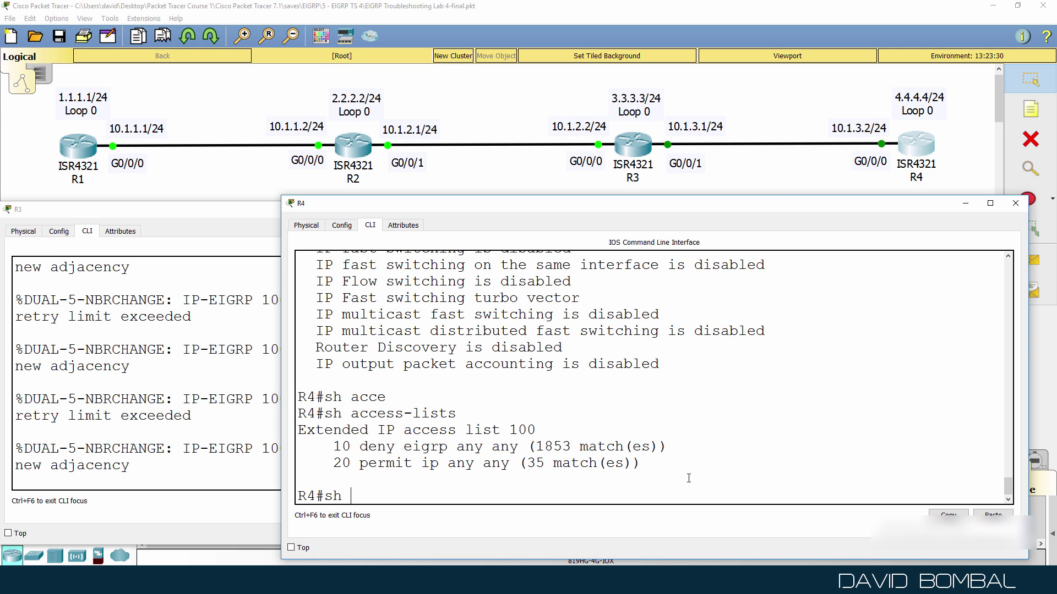
pyautogui.write(' ip ei')
# Display R4's EIGRP neighbor table and full routing table
pyautogui.press('Tab')
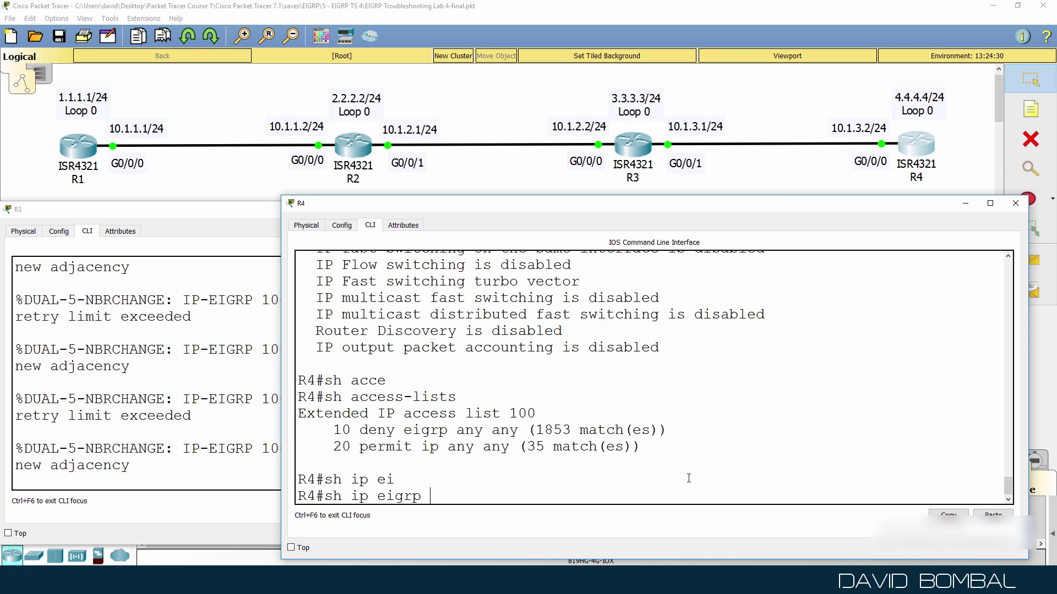
pyautogui.write('nei')
pyautogui.press('Tab')
pyautogui.press('Return')
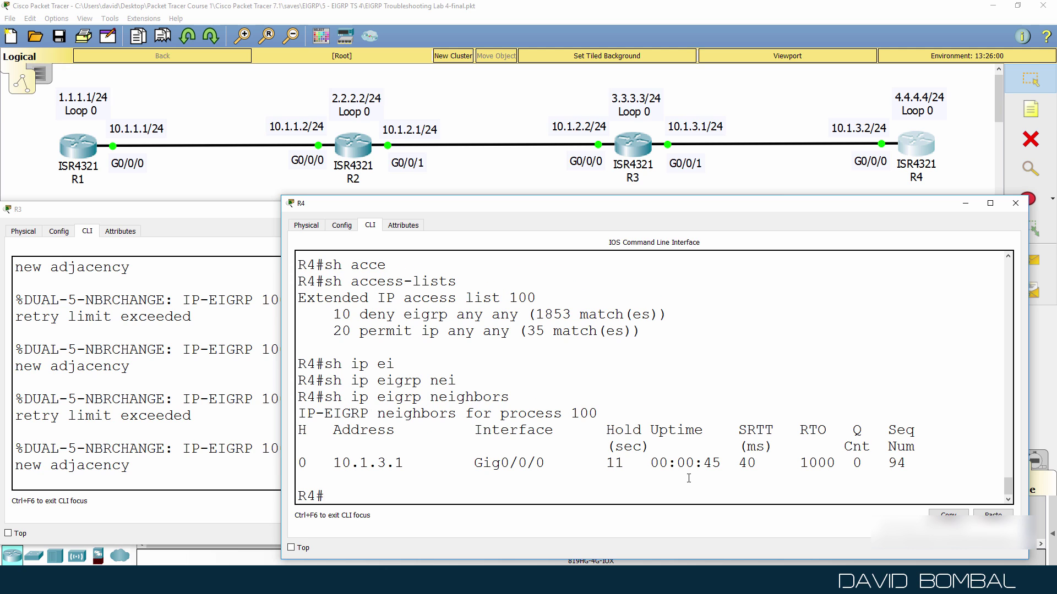
pyautogui.write('sh ip route')
pyautogui.press('Return')
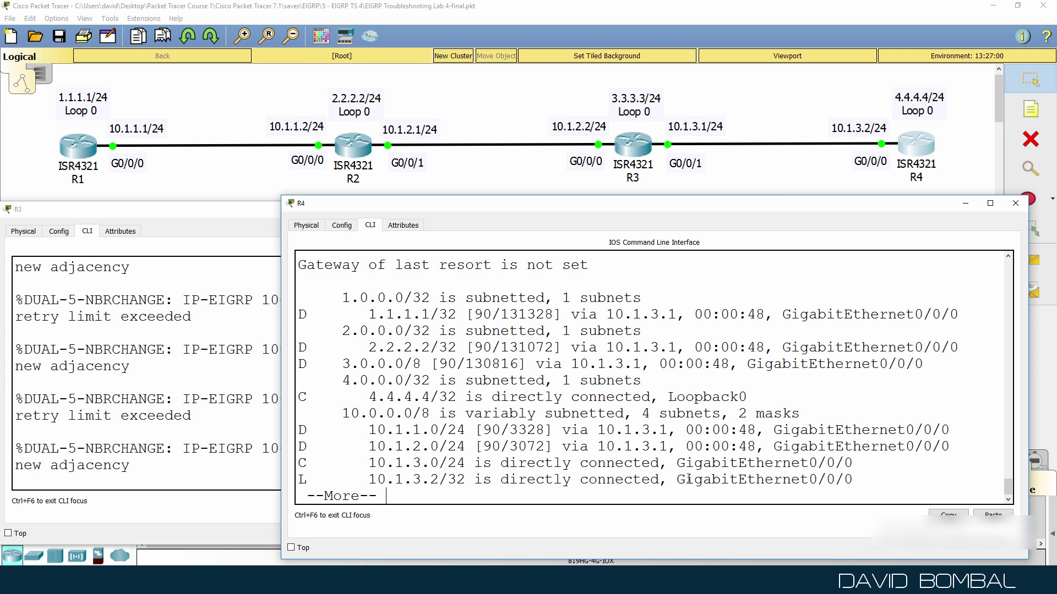
pyautogui.press('space')
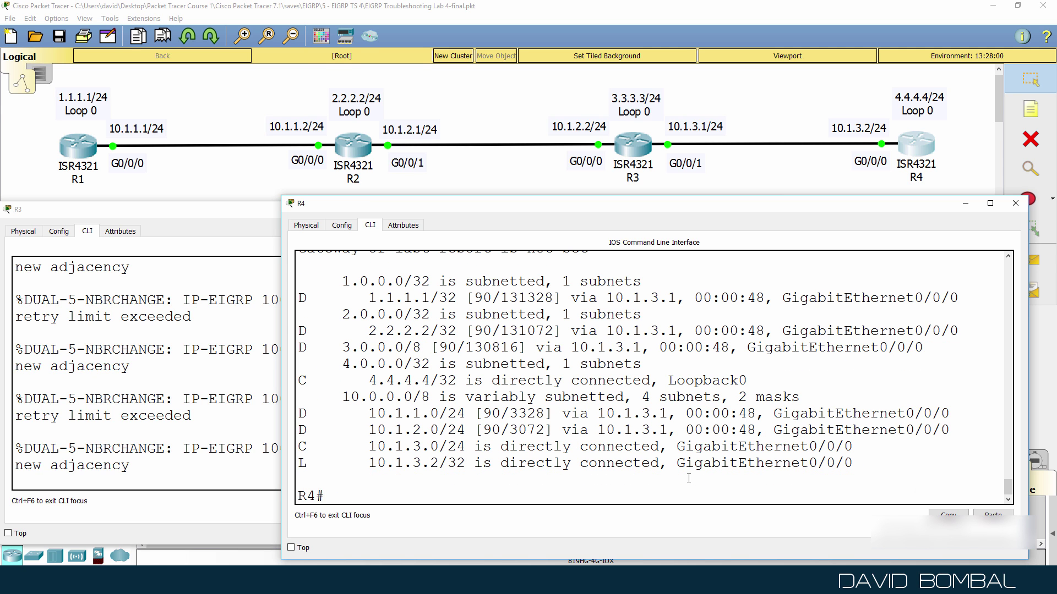
# Check R3's route to 4.4.4.4/32 via 10.1.3.2 and ping 4.4.4.4 at 100 percent
pyautogui.click(155, 318)
pyautogui.press('Return')
pyautogui.press('Return')
pyautogui.write('sh ip route')
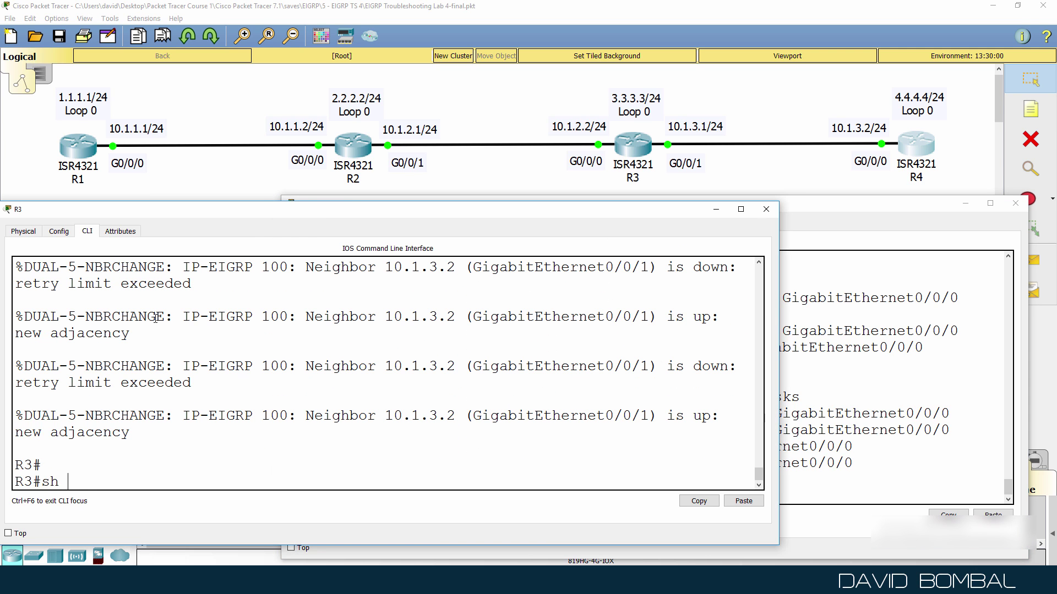
pyautogui.press('Return')
pyautogui.press('space')
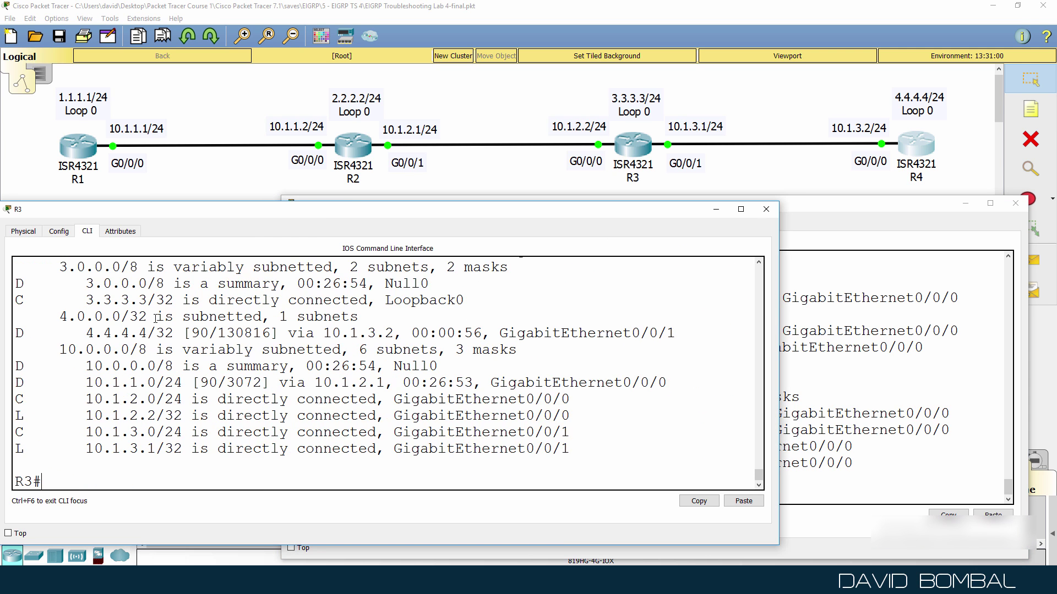
pyautogui.scroll(3, 164, 334)
pyautogui.scroll(-1, 164, 334)
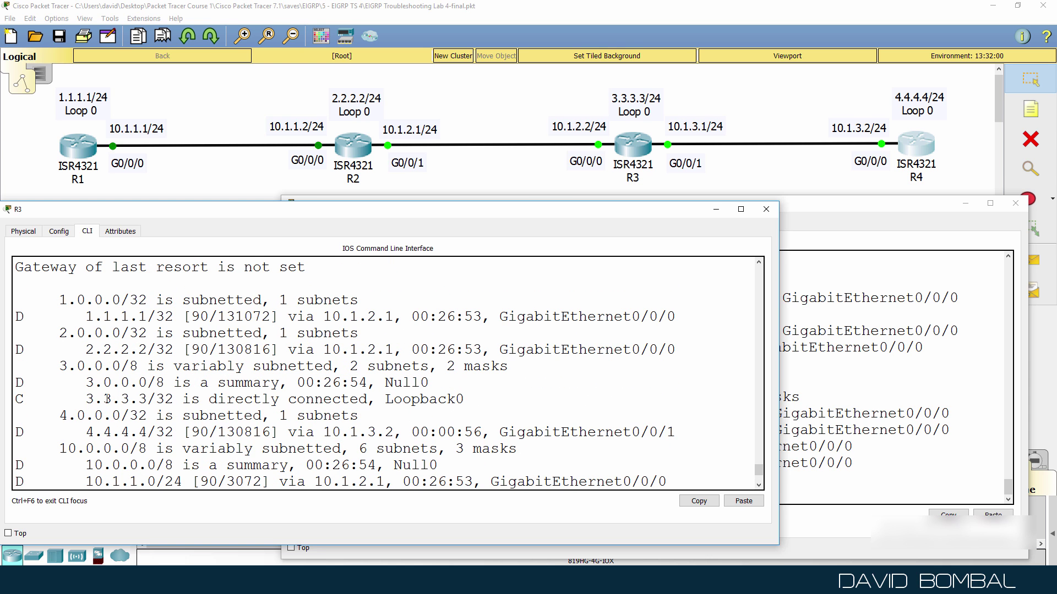
pyautogui.moveTo(41, 416); pyautogui.dragTo(769, 429)
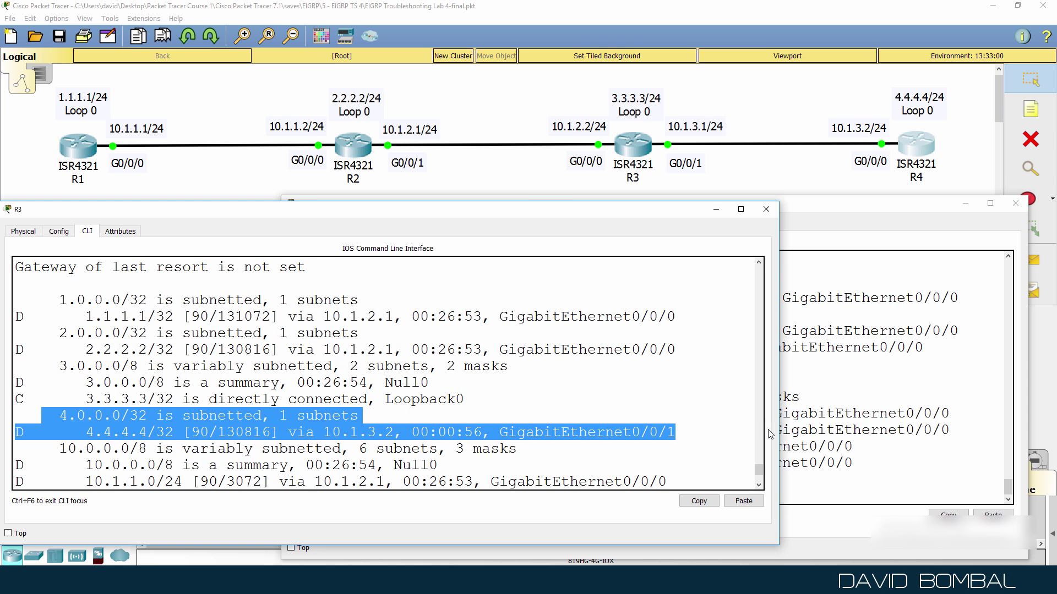
pyautogui.write('ping 4.4.4.4')
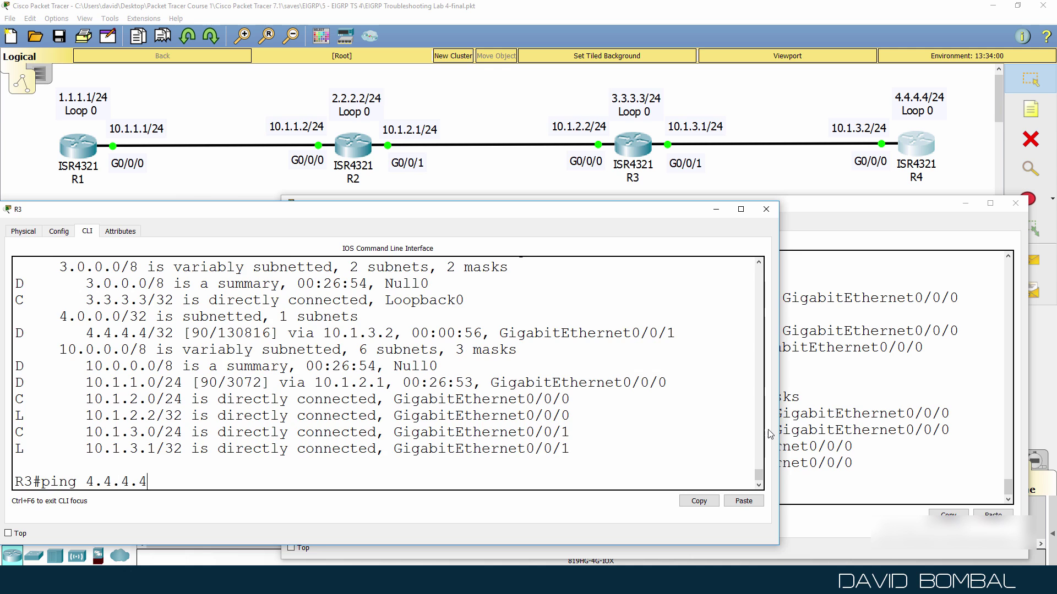
pyautogui.press('Return')
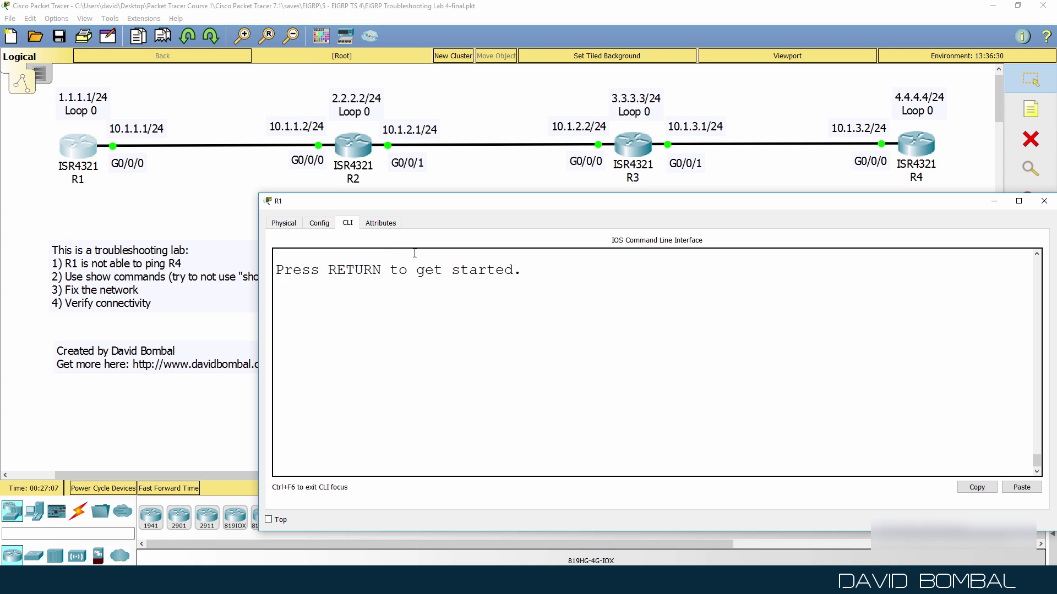
# On R1, enter privileged mode and view the routing table with the learned 4.4.4.4/32 route
pyautogui.press('Return')
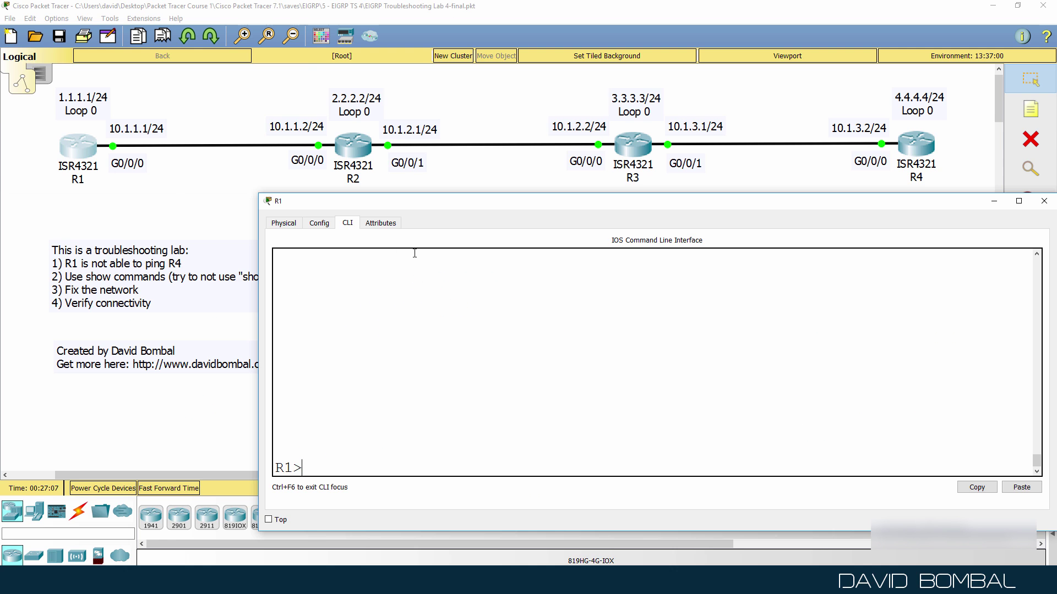
pyautogui.write('en')
pyautogui.press('Return')
pyautogui.write('sh ip rou')
pyautogui.press('Return')
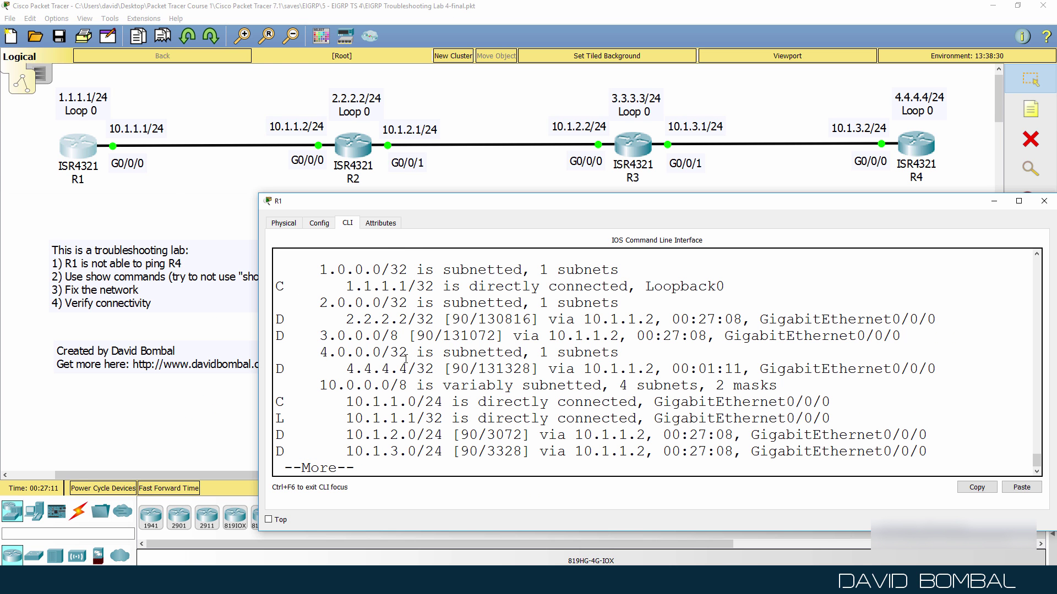
pyautogui.moveTo(291, 357); pyautogui.dragTo(1010, 367)
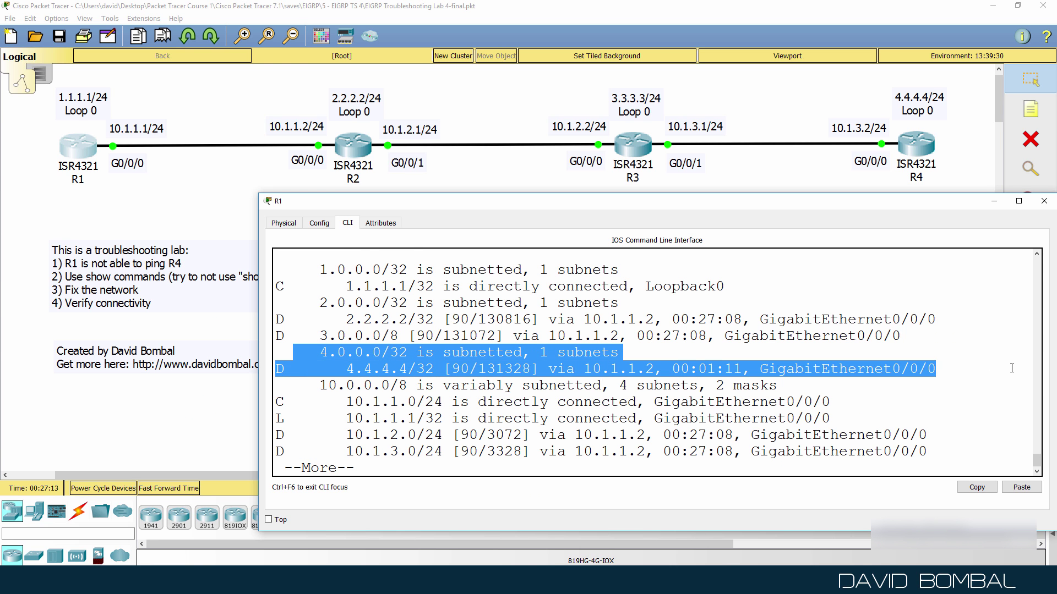
# Ping 10.1.3.2 and 4.4.4.4 from R1
pyautogui.write('qping 10.1.3.')
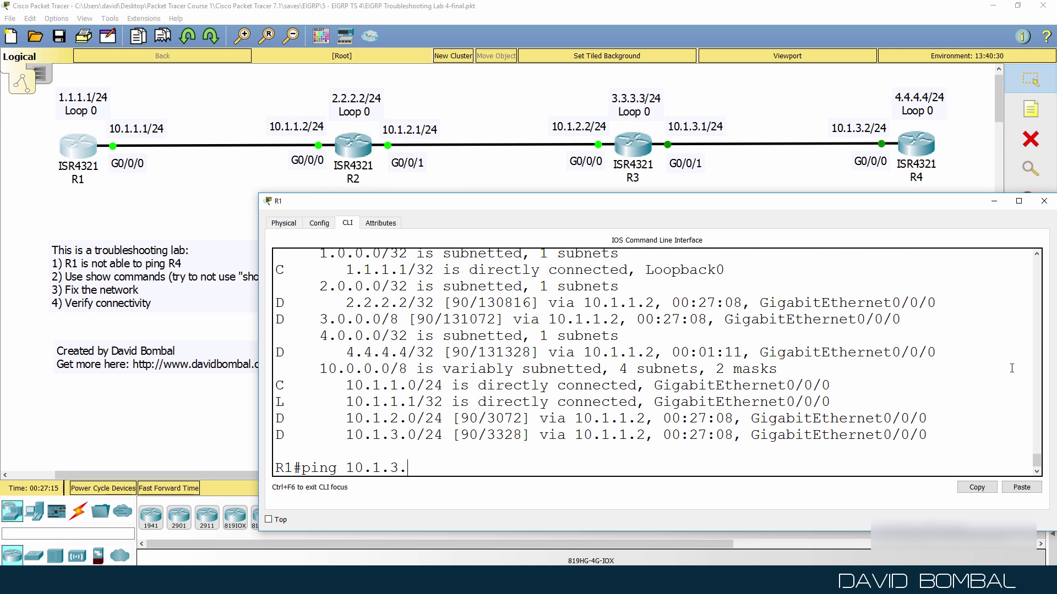
pyautogui.write('2')
pyautogui.press('Return')
pyautogui.write('p')
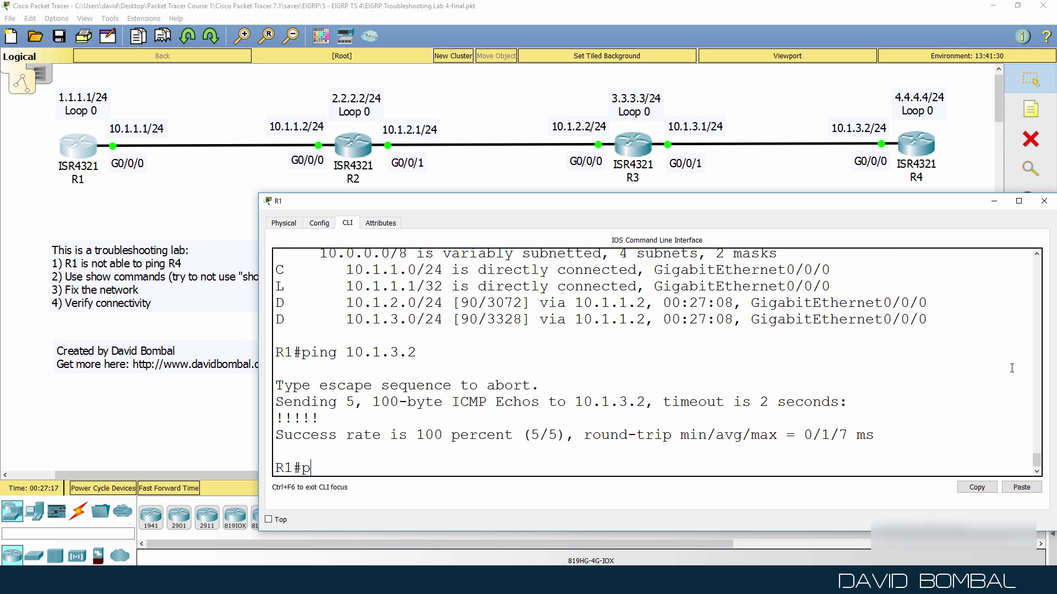
pyautogui.write('ing 4.4.4.4')
pyautogui.press('Return')
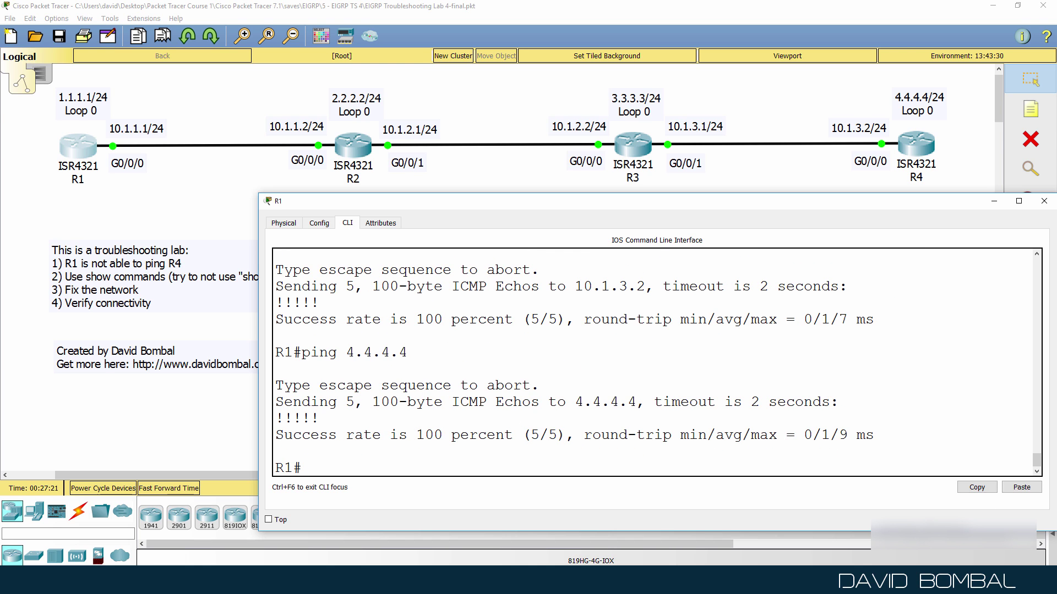
# Ping 1.1.1.1 and 10.1.1.1 from R4
pyautogui.click(918, 144)
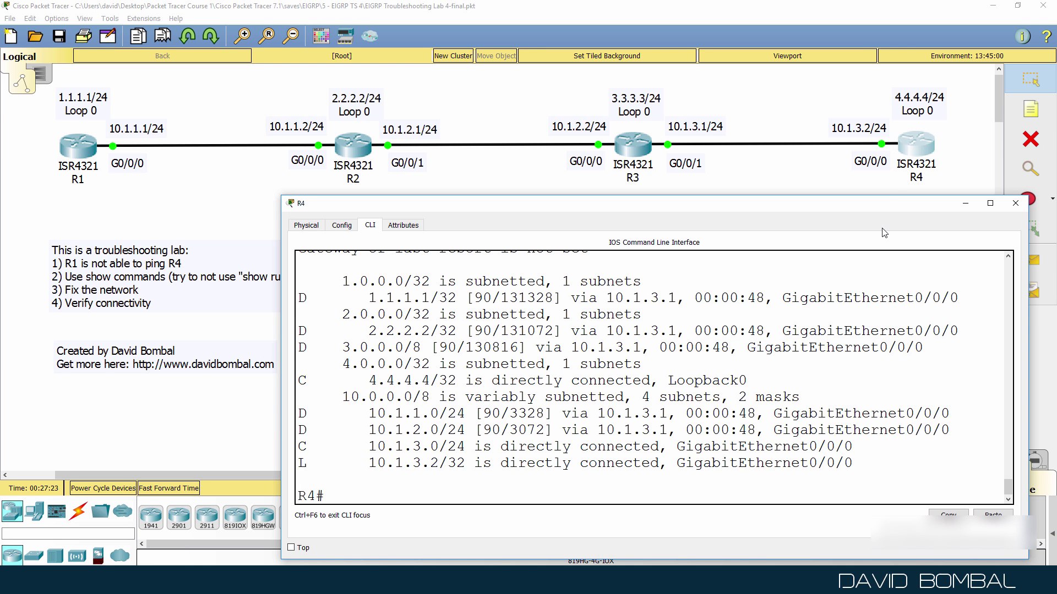
pyautogui.write('ping 1.1.1.1')
pyautogui.press('Return')
pyautogui.write('ping 10.1.1.1')
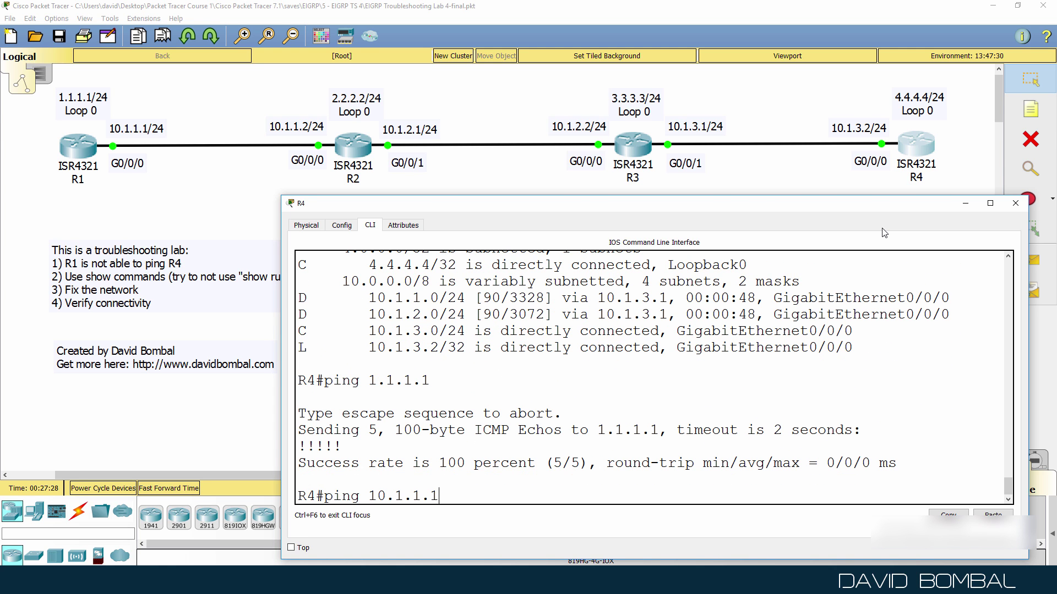
pyautogui.press('Return')
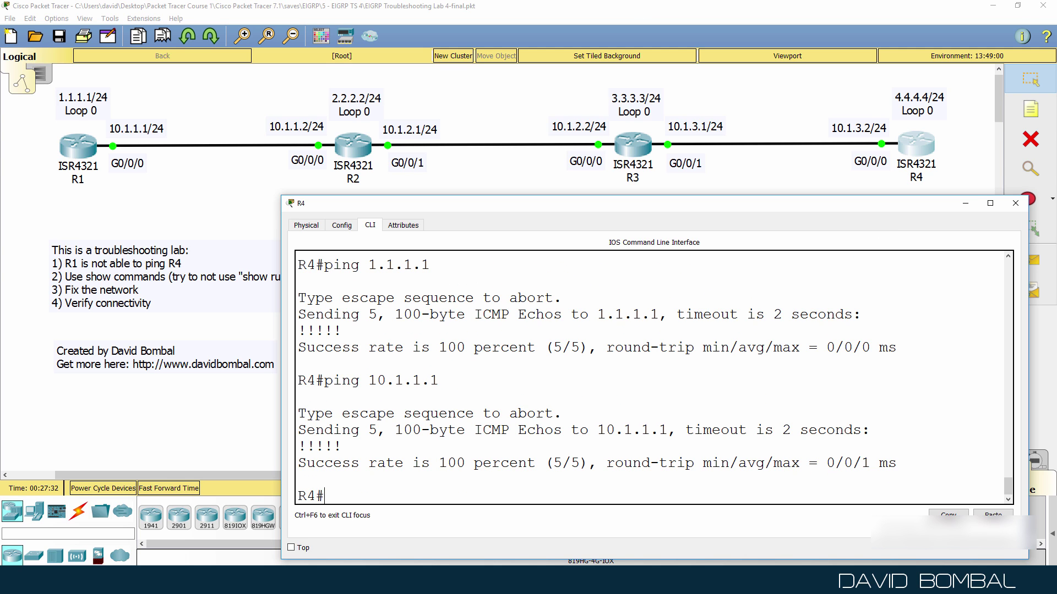
# Save R4's and R3's running configurations with 'wr'
pyautogui.write('wr')
pyautogui.press('Return')
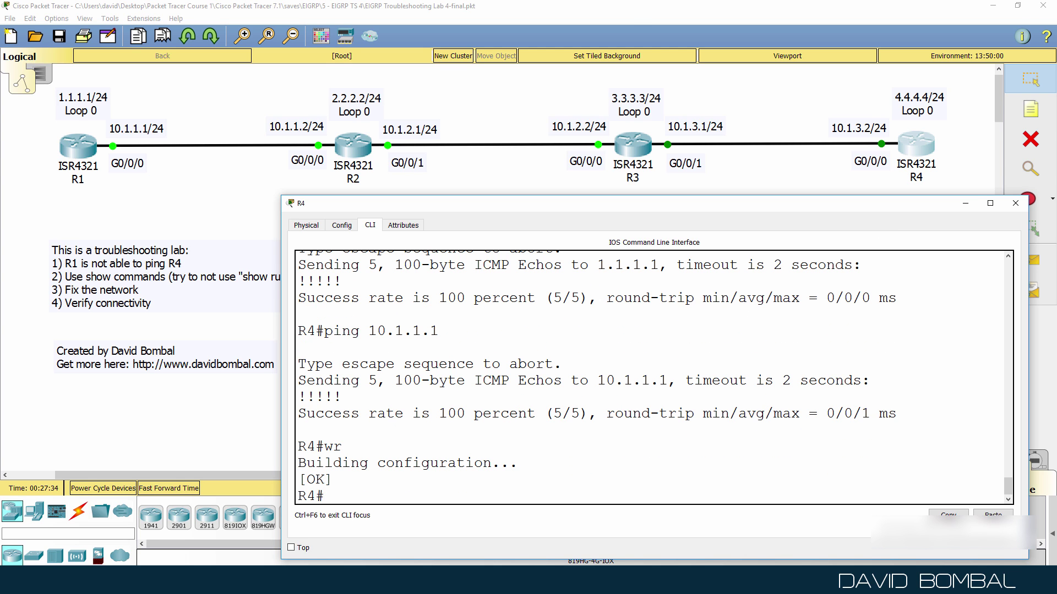
pyautogui.moveTo(372, 581)
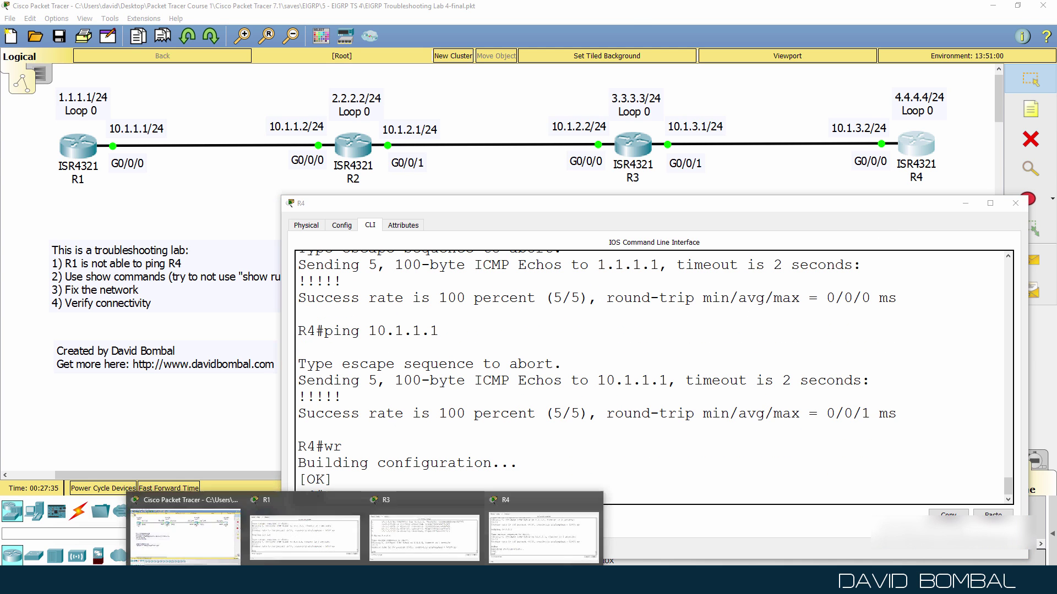
pyautogui.click(405, 544)
pyautogui.press('Return')
pyautogui.write('wr')
pyautogui.press('Return')
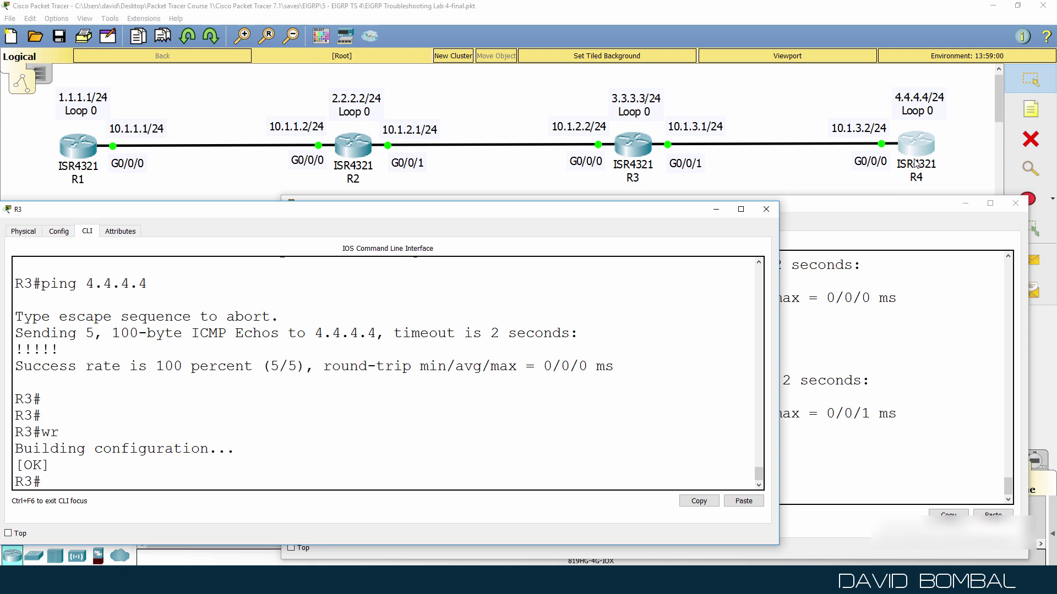
# Run show ip eigrp neighbors on R4 to list its EIGRP neighbors
pyautogui.click(847, 326)
pyautogui.write('sh ip ei')
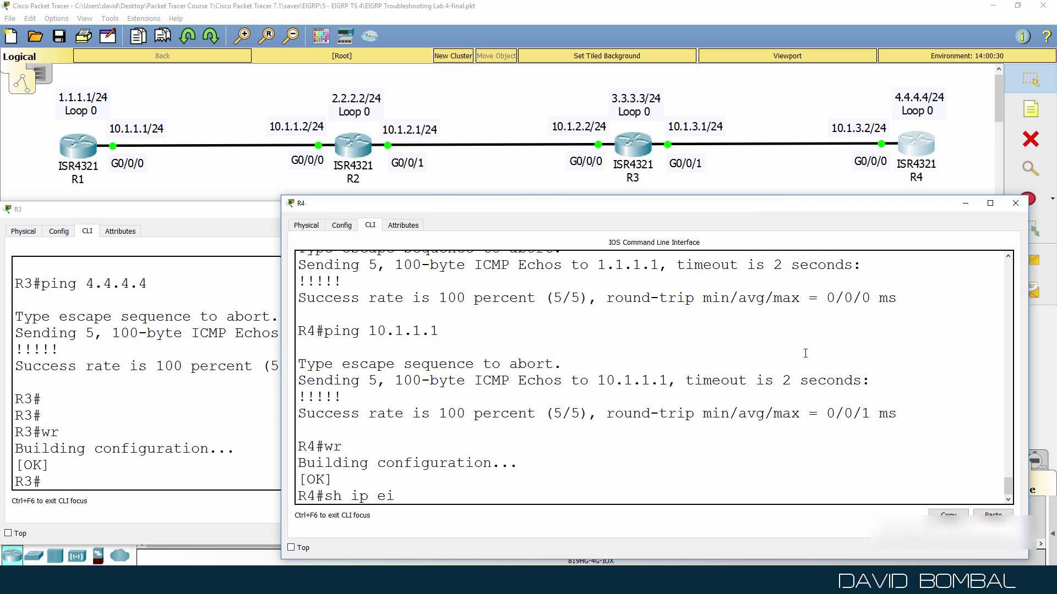
pyautogui.press('Tab')
pyautogui.write('n')
pyautogui.write('e')
pyautogui.press('Tab')
pyautogui.press('Return')
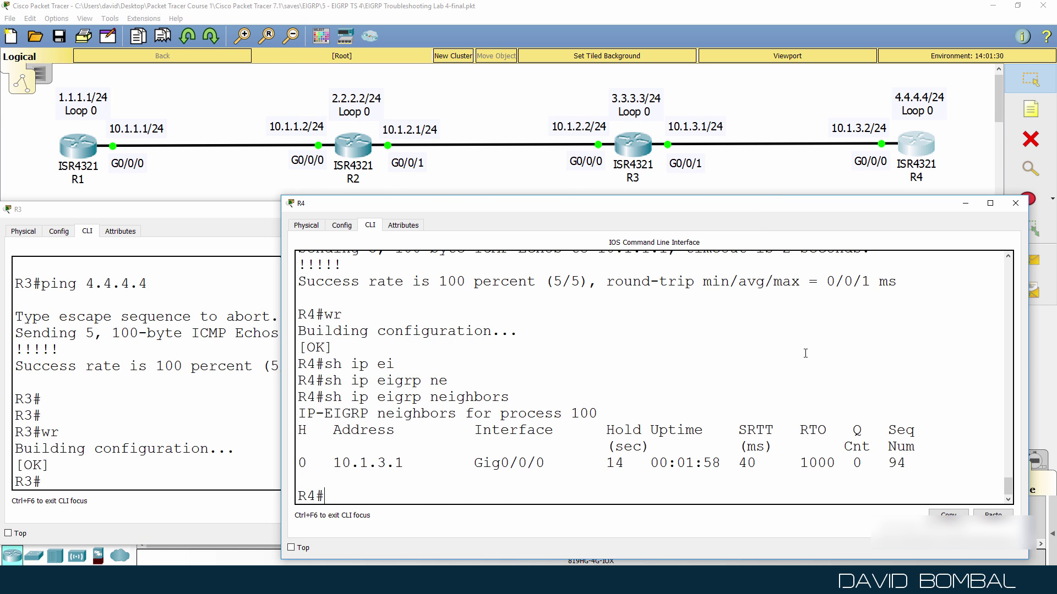
# Run show ip eigrp neighbors on R3 to confirm the R3–R4 adjacency is up
pyautogui.click(237, 417)
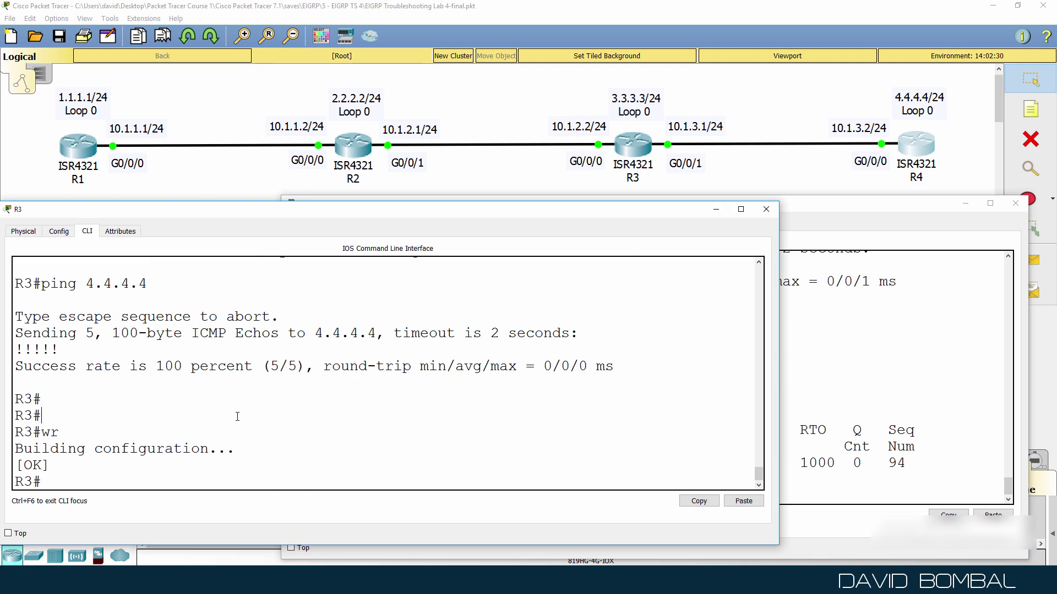
pyautogui.write('show ip ei')
pyautogui.press('BackSpace')
pyautogui.press('BackSpace')
pyautogui.write('nei')
pyautogui.press('BackSpace')
pyautogui.press('BackSpace')
pyautogui.press('BackSpace')
pyautogui.write('ei')
pyautogui.press('Tab')
pyautogui.write('ne')
pyautogui.press('Tab')
pyautogui.press('Return')
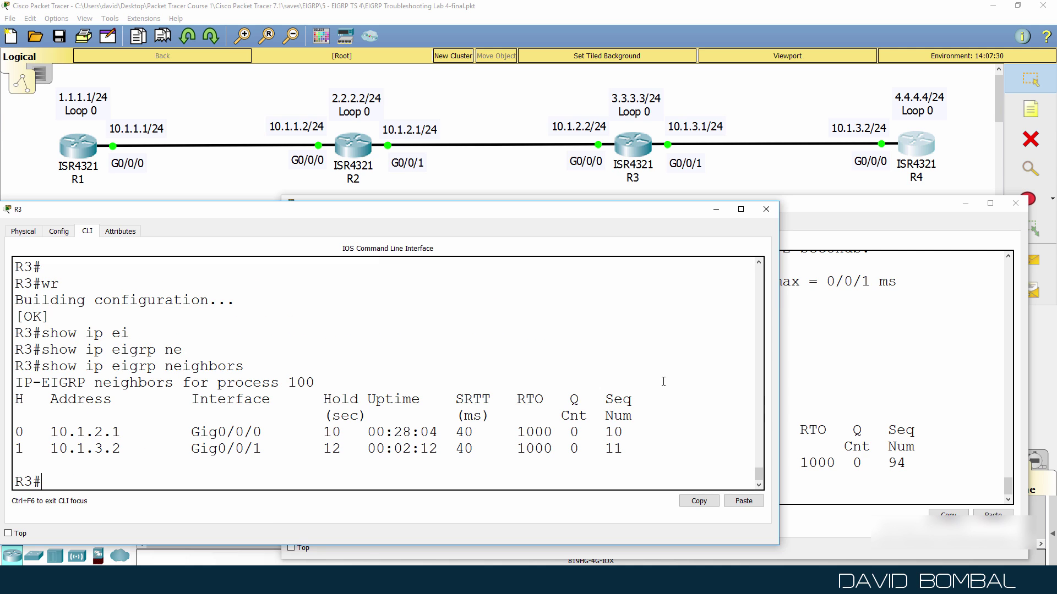
# Display R4's EIGRP topology table with show ip eigrp topology
pyautogui.click(876, 394)
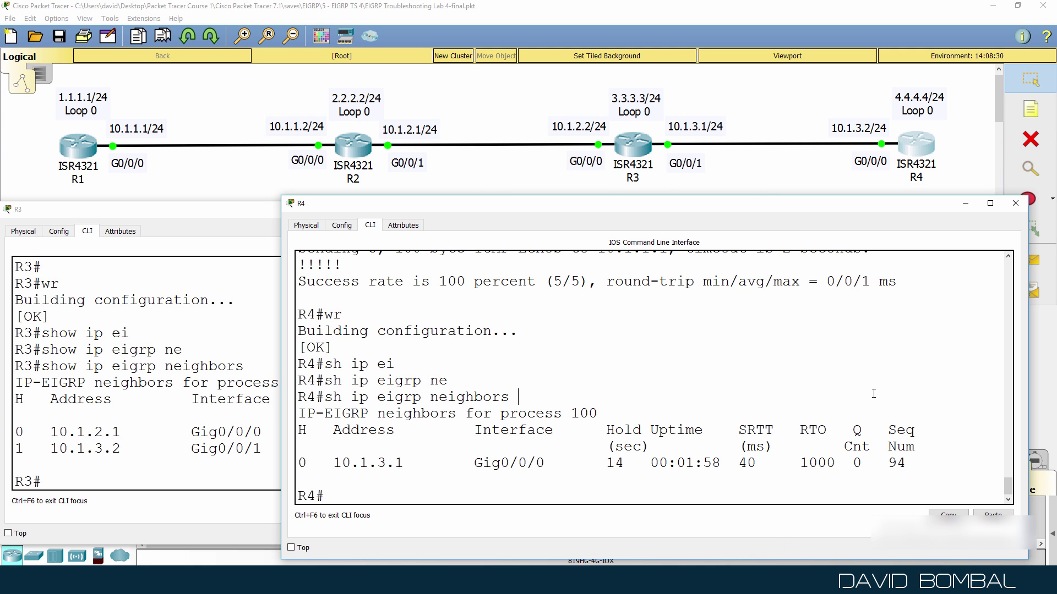
pyautogui.write('sh ip ei')
pyautogui.press('Tab')
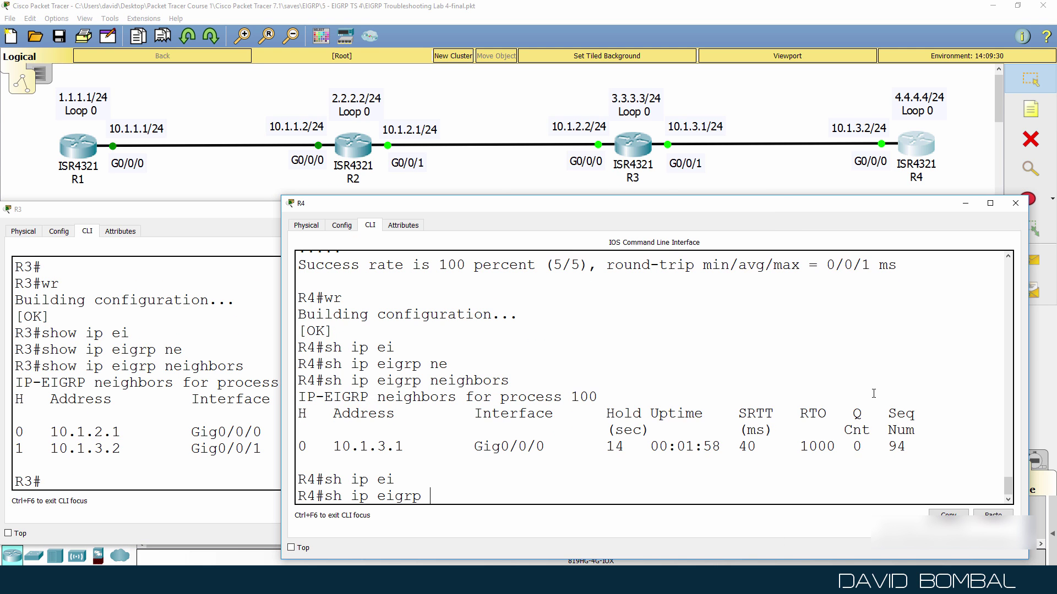
pyautogui.write('to')
pyautogui.press('Return')
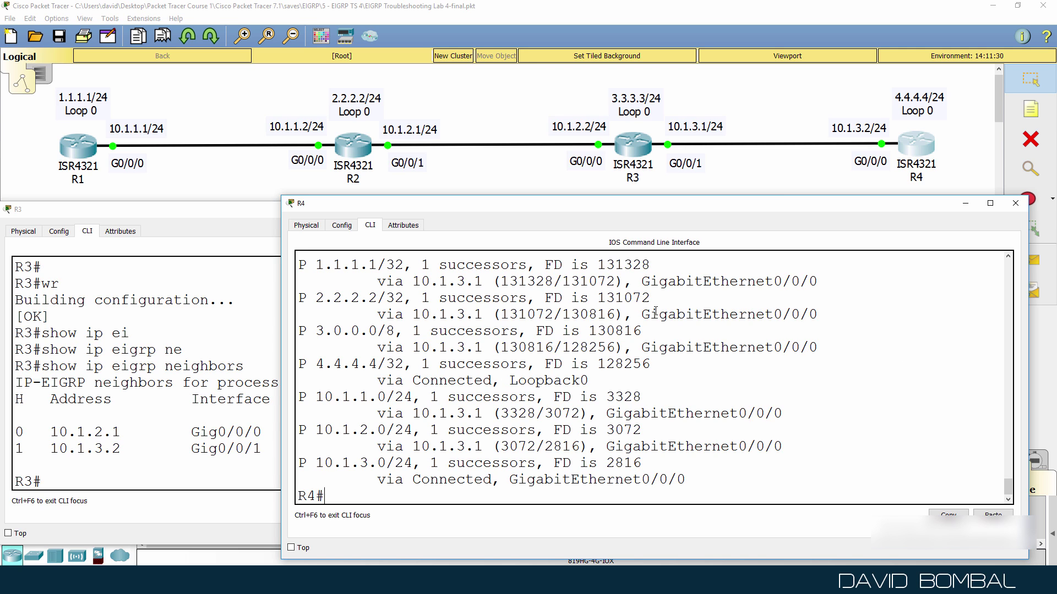
# Show R3's full EIGRP topology table, confirming 4.4.4.4/32 is listed via 10.1.3.2
pyautogui.click(212, 370)
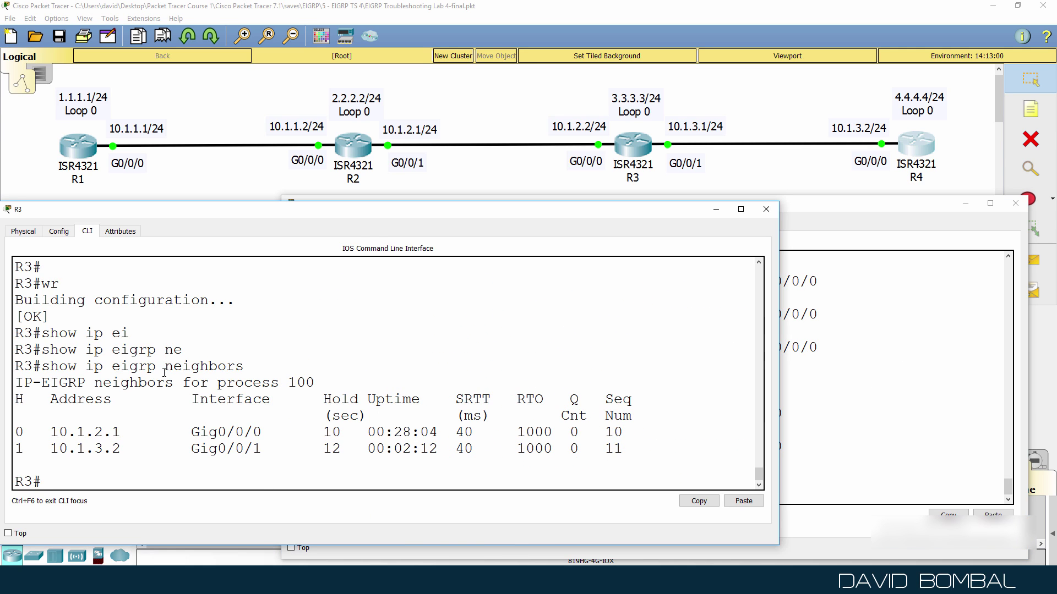
pyautogui.write('show ip ei')
pyautogui.press('Tab')
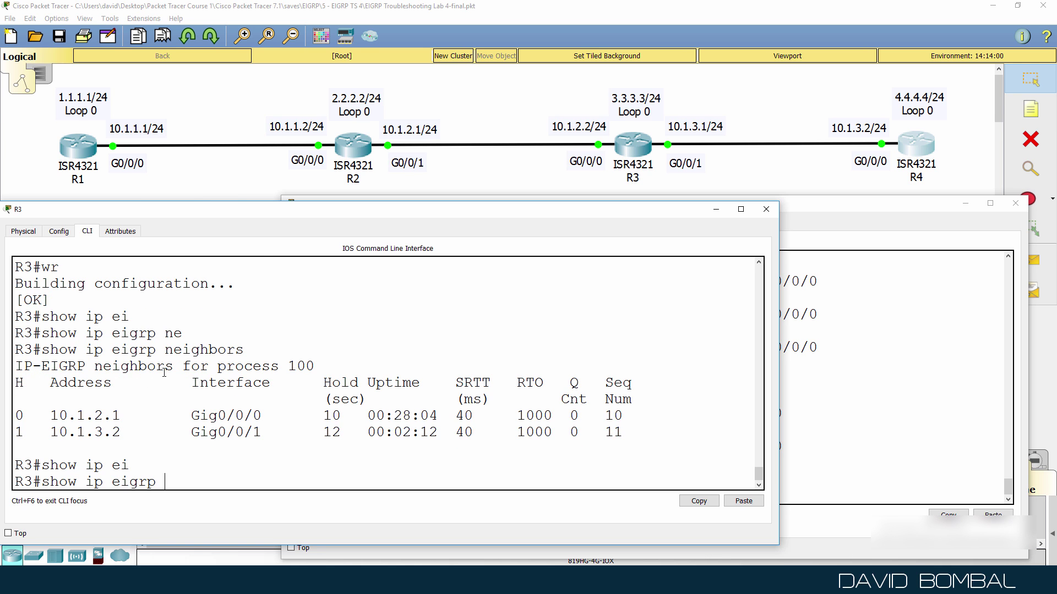
pyautogui.write('to')
pyautogui.press('Tab')
pyautogui.press('Return')
pyautogui.press('space')
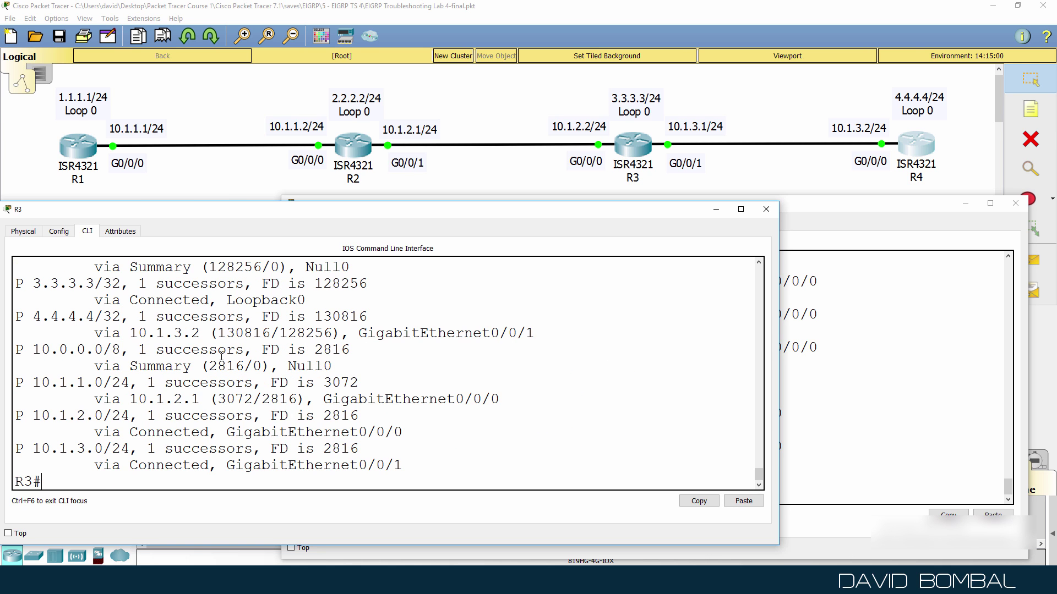
pyautogui.scroll(3, 199, 430)
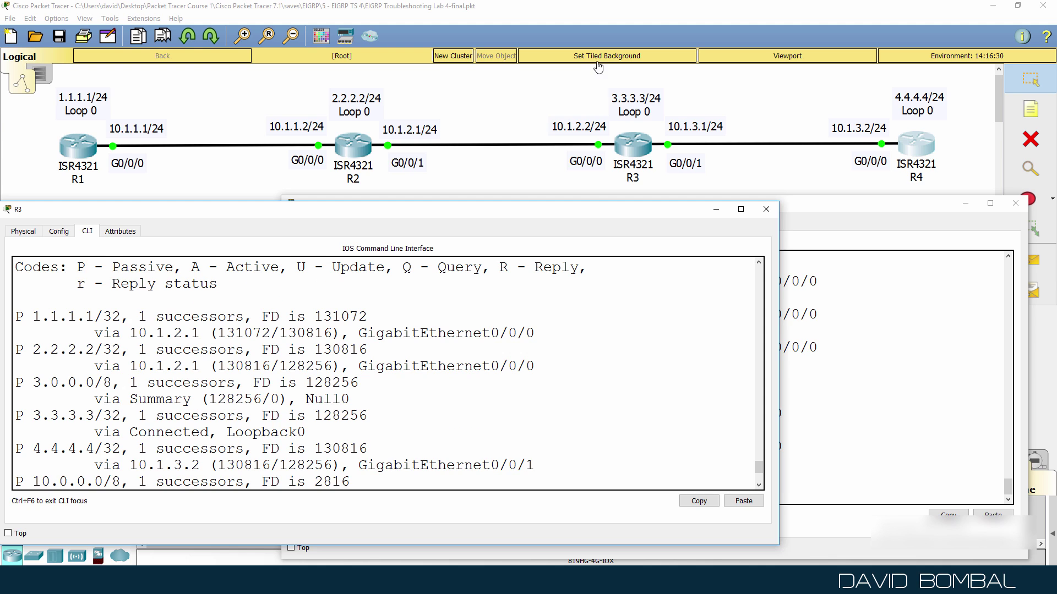